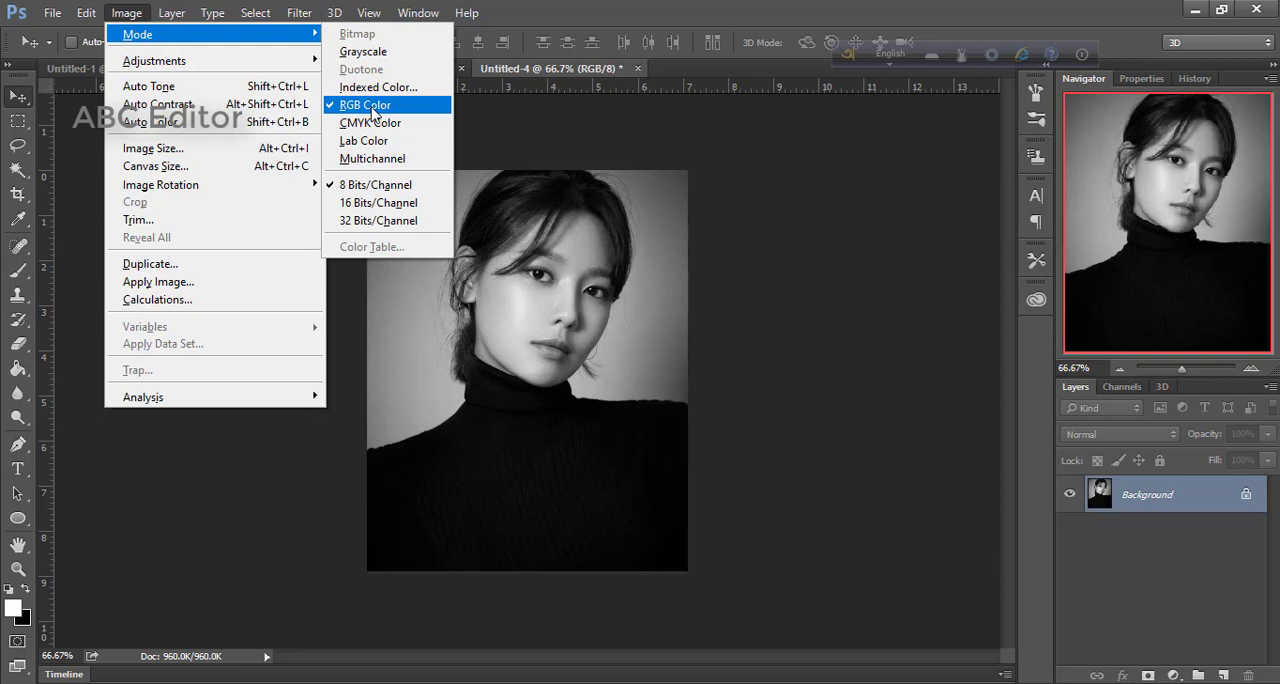
# Set the image mode to RGB Color and add a Solid Color fill layer in magenta #e530ec above the portrait
pyautogui.click(372, 107)
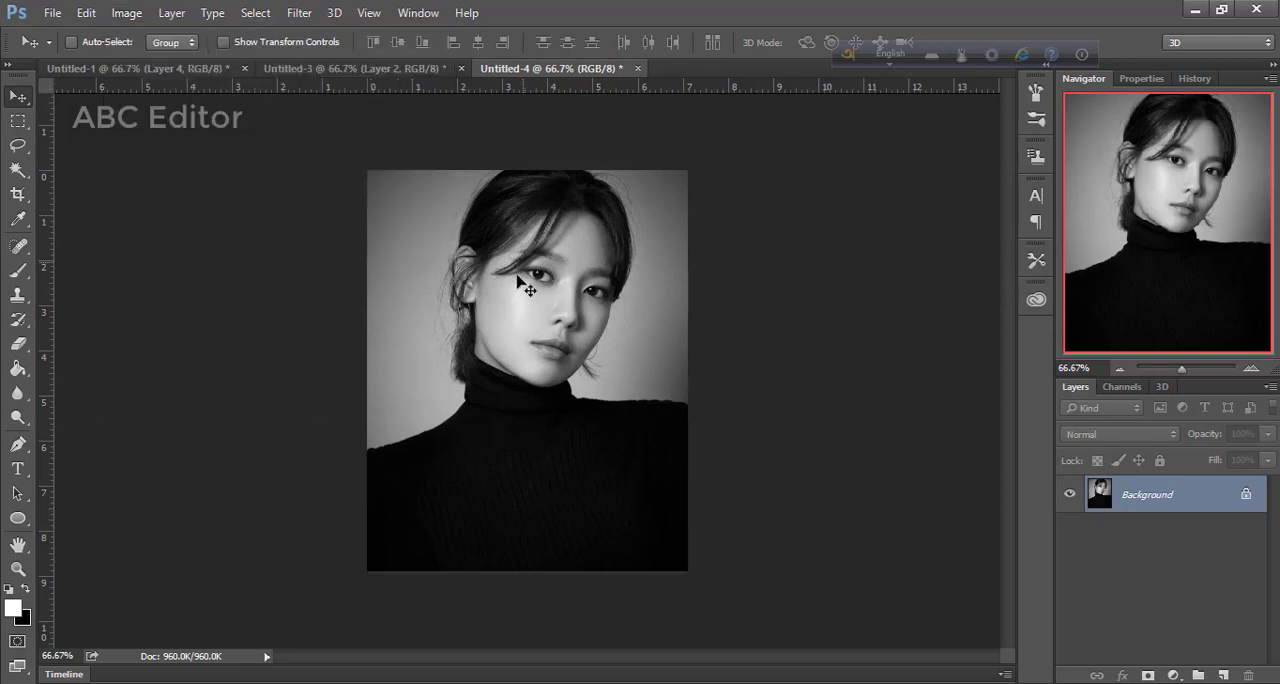
pyautogui.click(1174, 676)
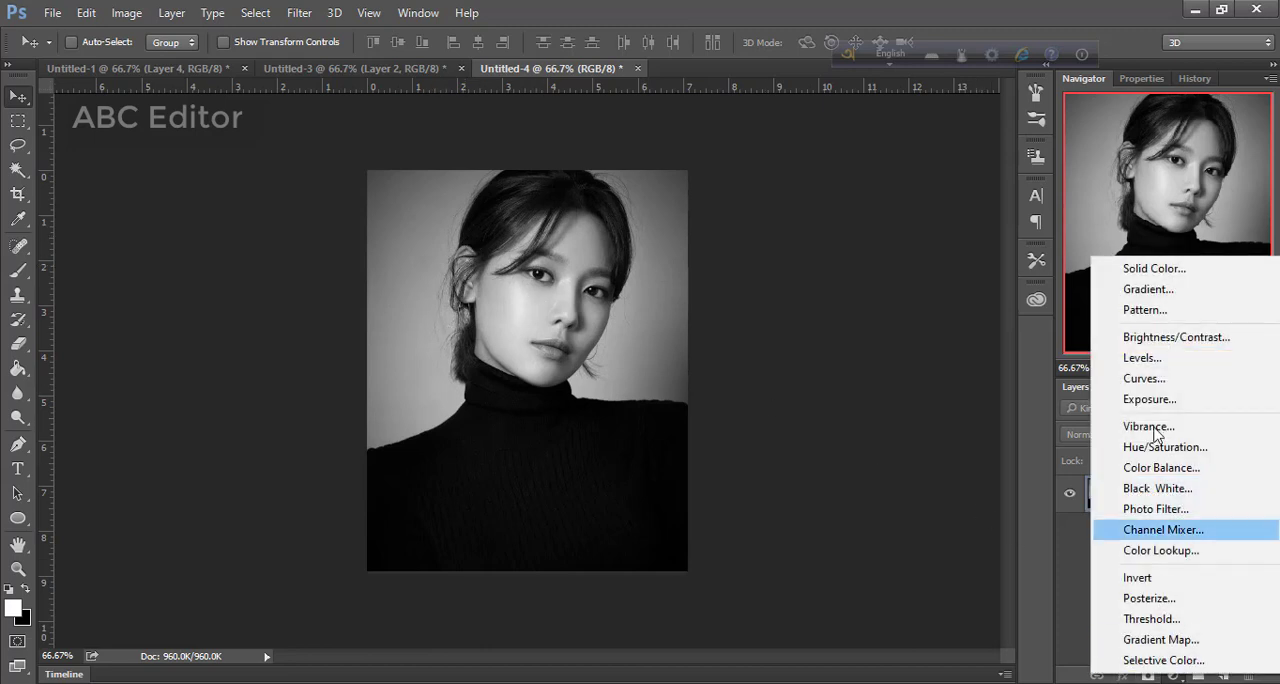
pyautogui.click(1147, 270)
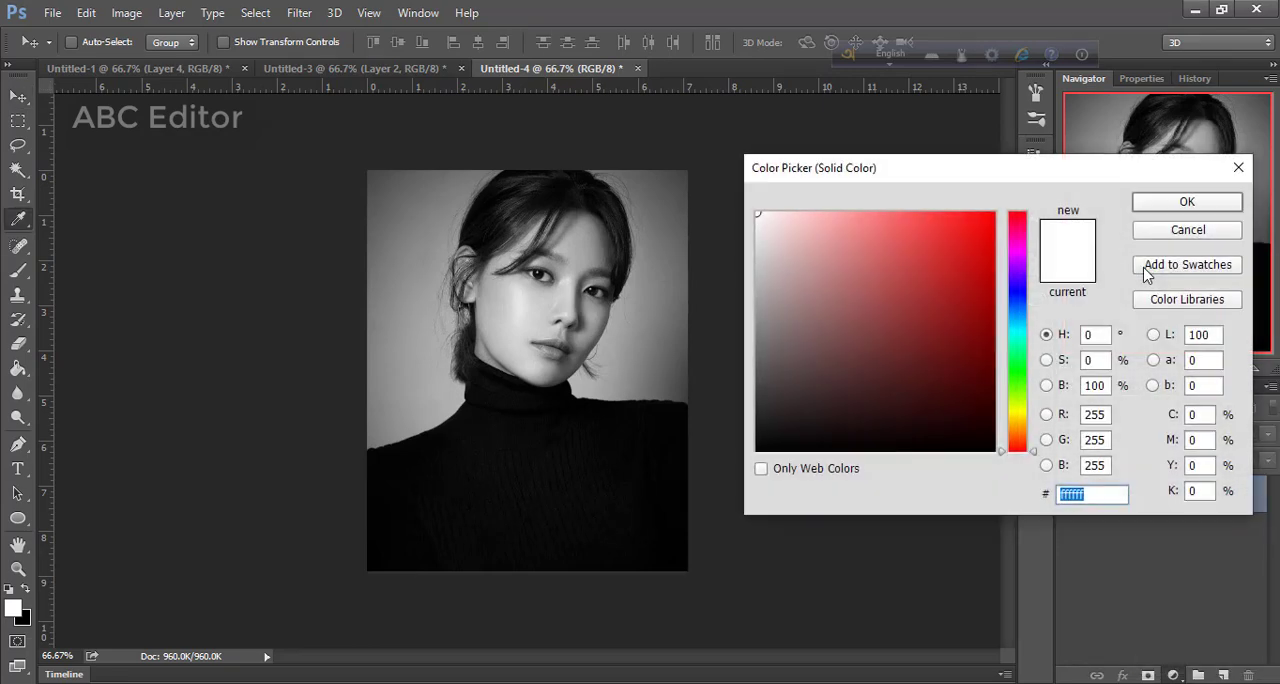
pyautogui.click(1014, 246)
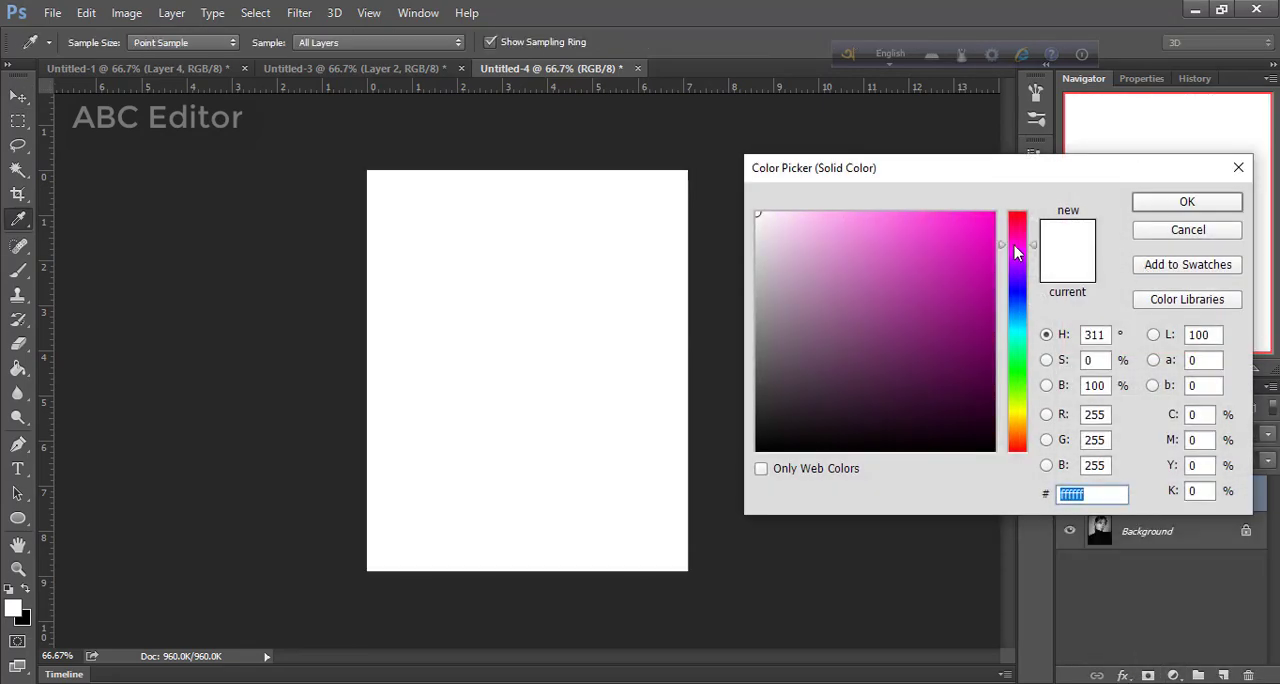
pyautogui.click(860, 221)
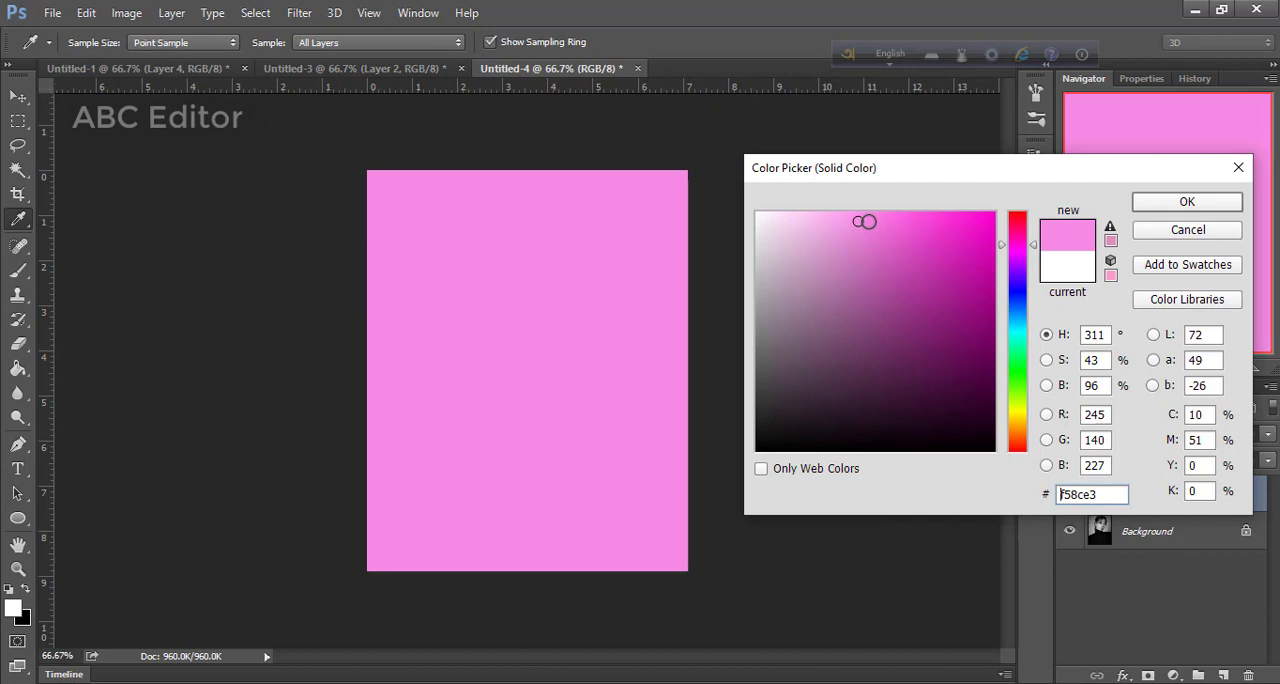
pyautogui.moveTo(864, 221); pyautogui.dragTo(890, 221)
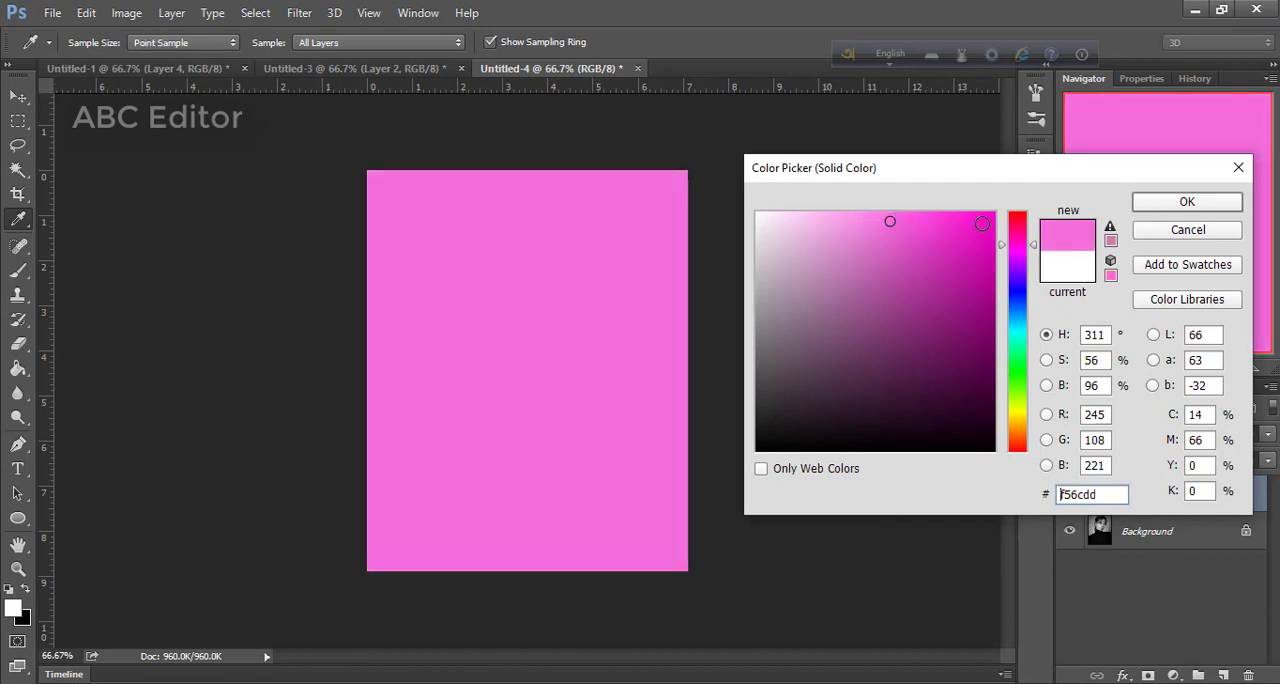
pyautogui.click(1019, 254)
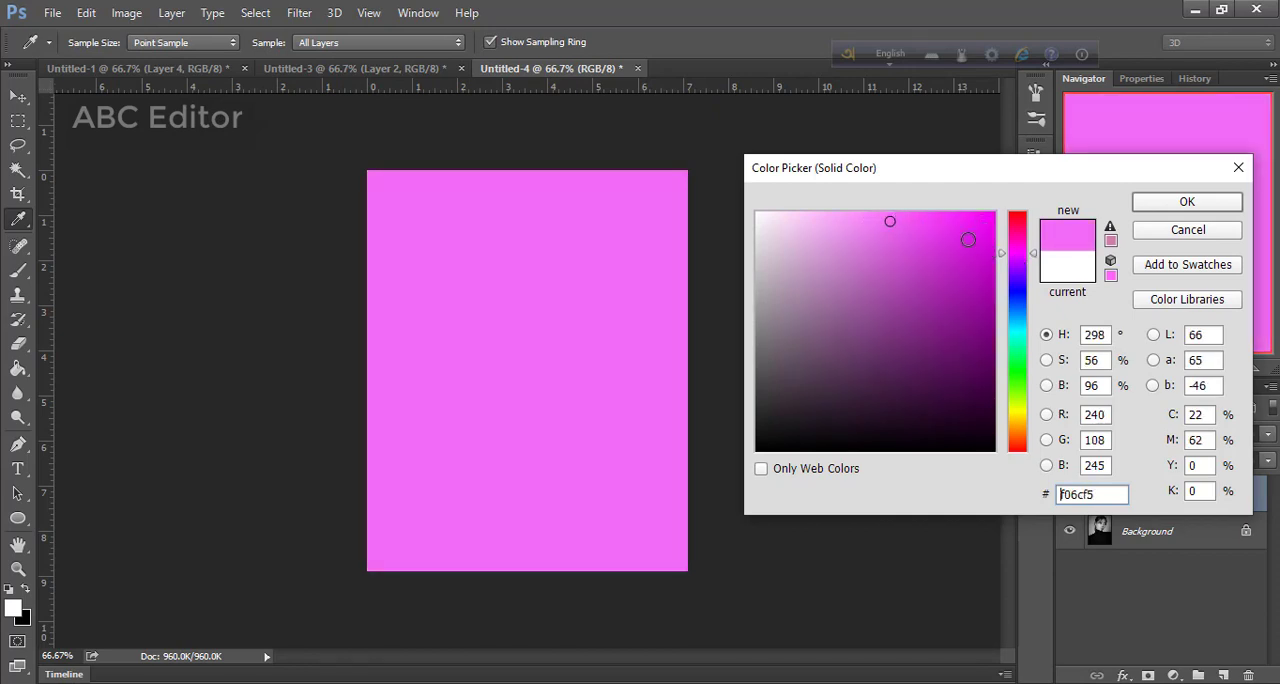
pyautogui.click(945, 230)
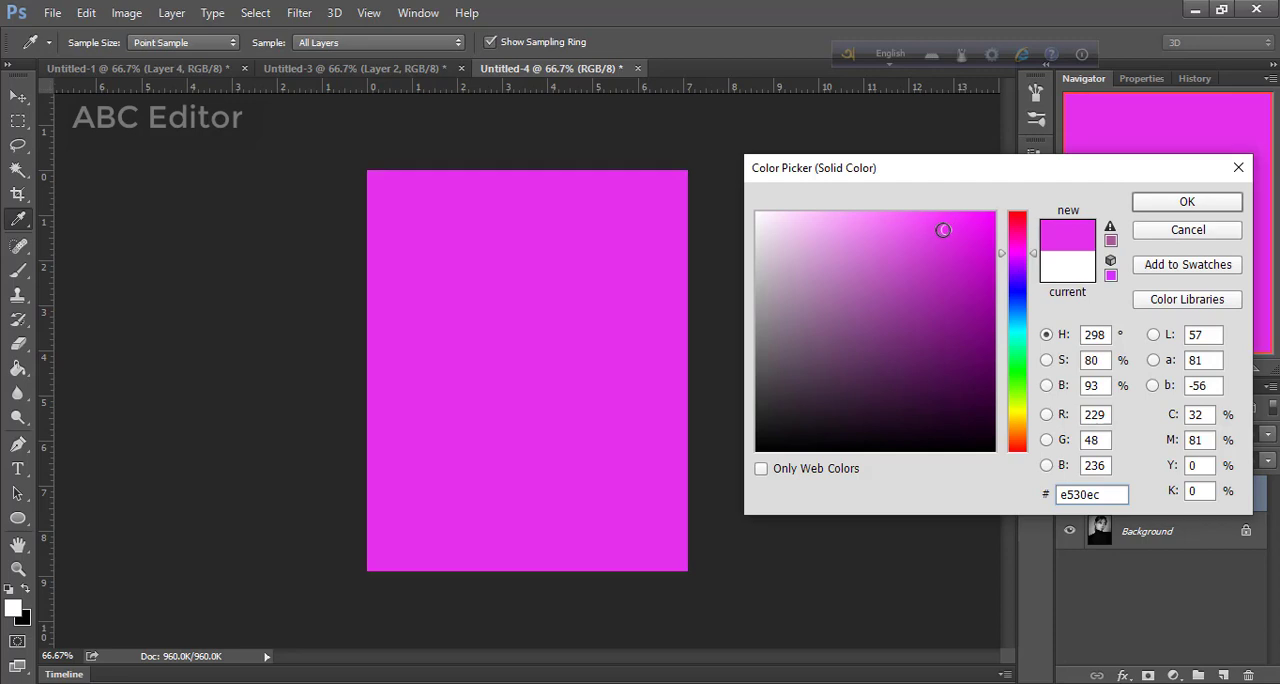
pyautogui.click(1165, 205)
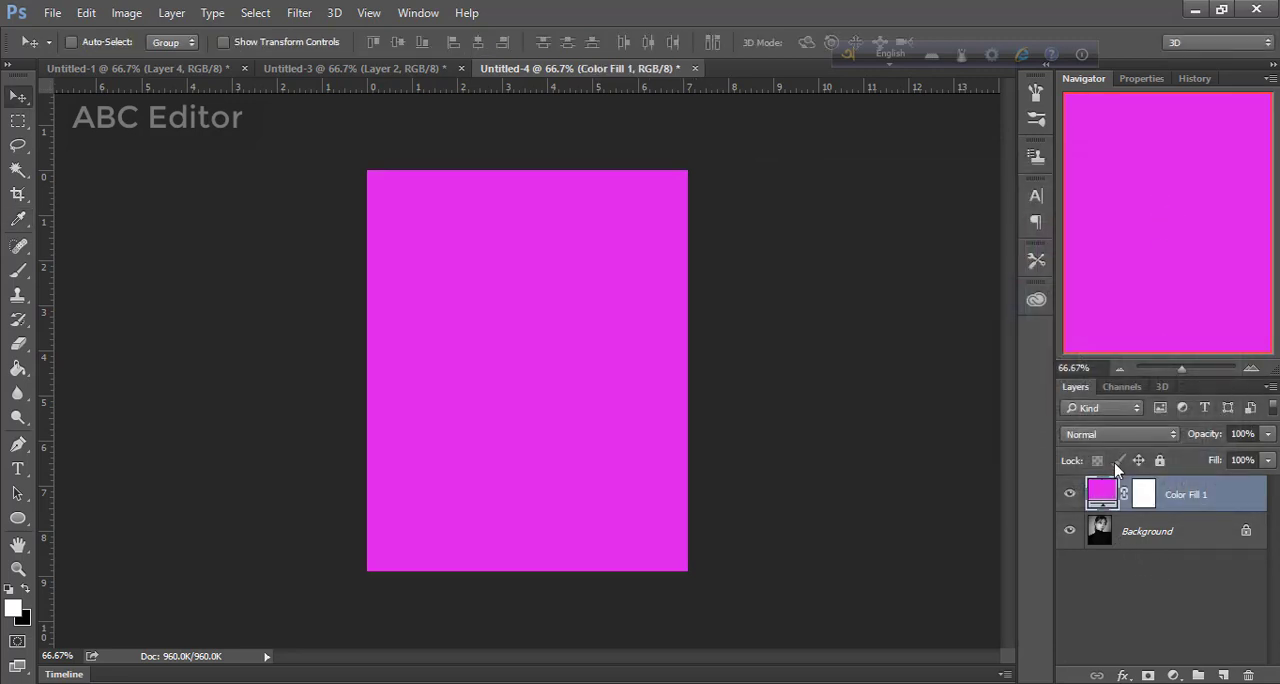
# Set the fill layer's blend mode to Color and invert its layer mask to hide the tint
pyautogui.click(1119, 437)
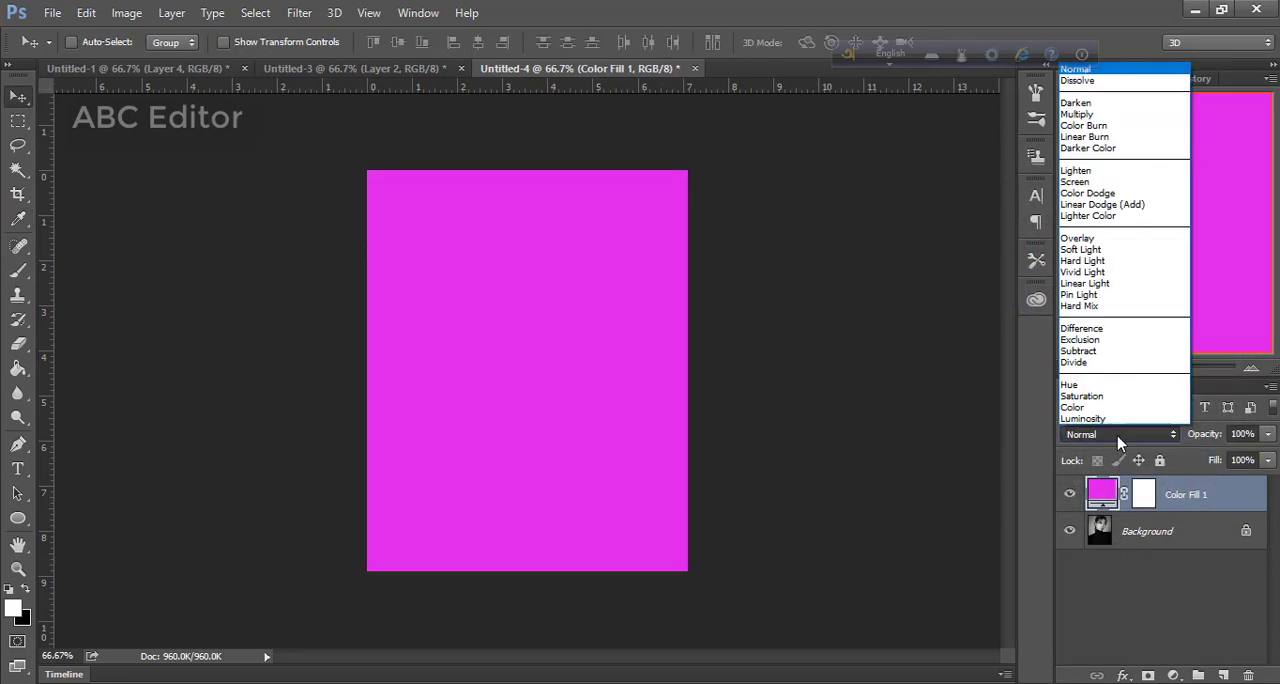
pyautogui.click(1074, 408)
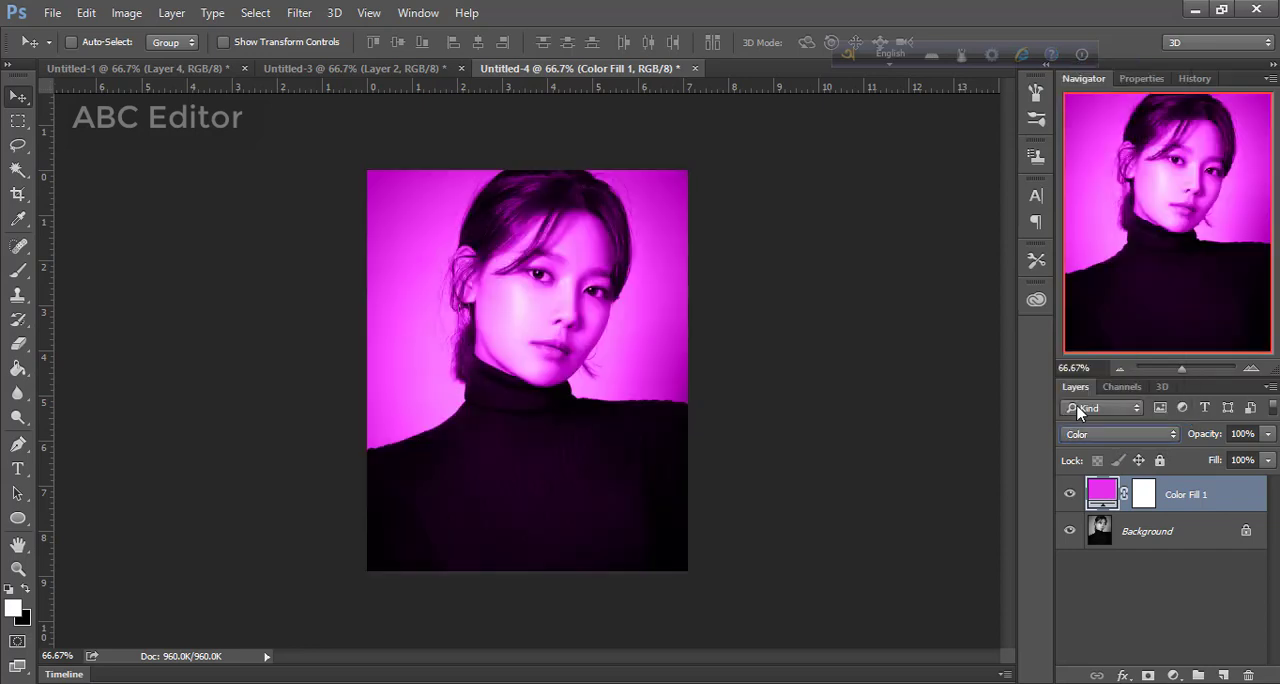
pyautogui.click(1133, 497)
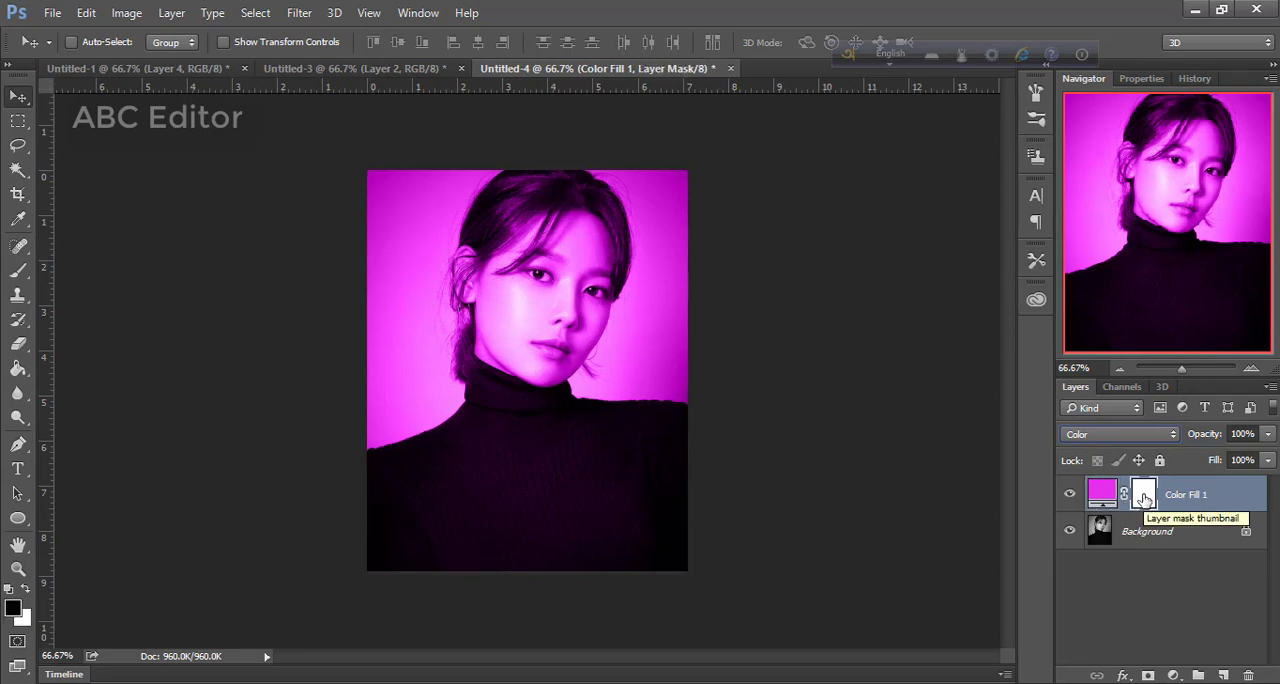
pyautogui.hotkey('ctrl', 'i')
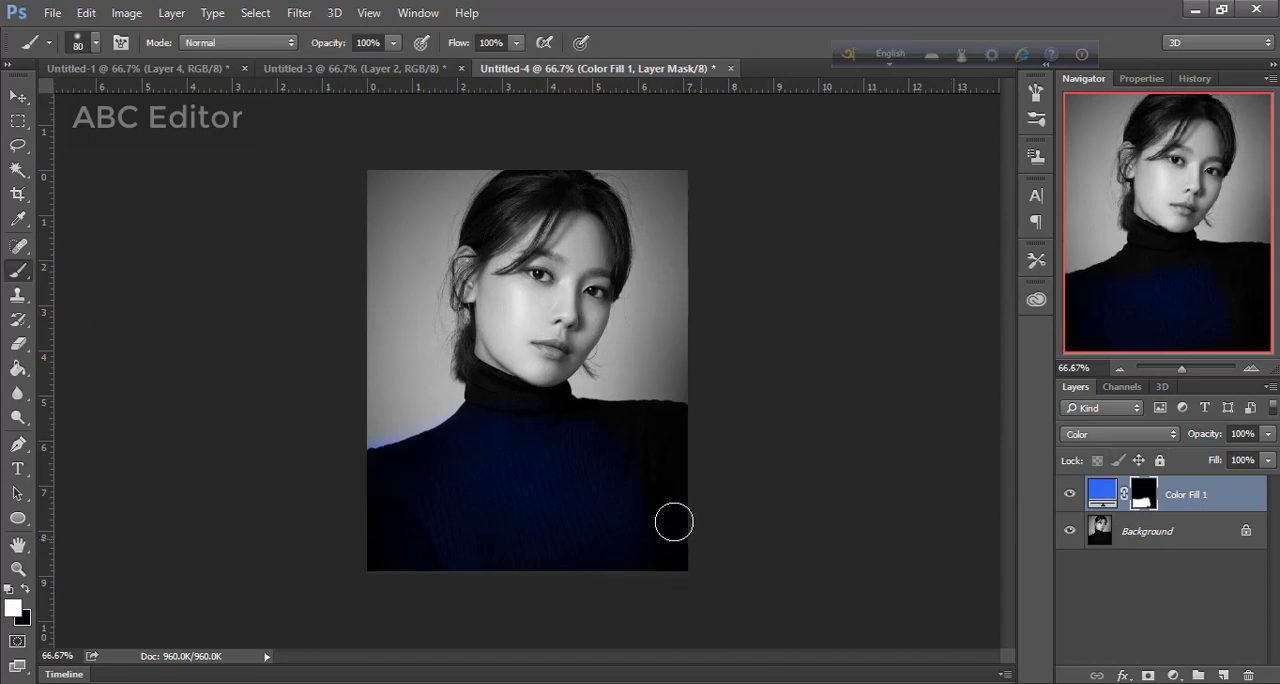
# Paint white on the fill layer's mask over the shoulder, chest and turtleneck collar to tint the whole sweater
pyautogui.click(1250, 369)
pyautogui.click(1250, 369)
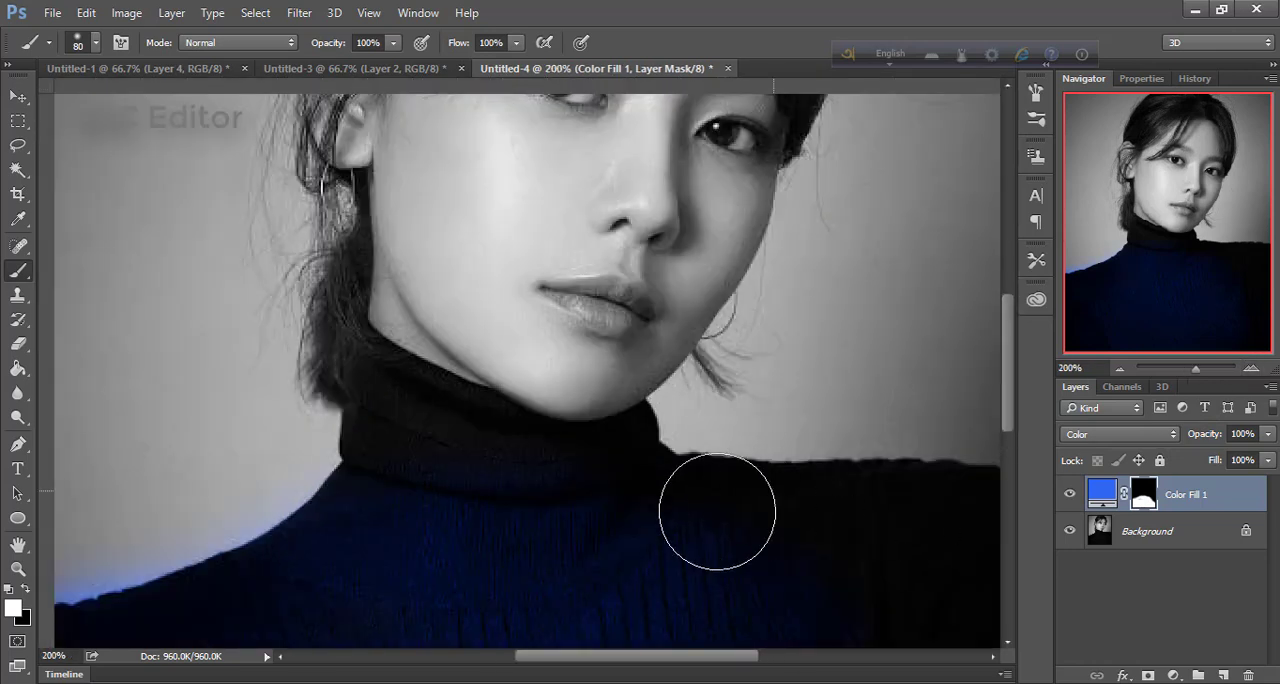
pyautogui.moveTo(710, 511); pyautogui.dragTo(931, 514)
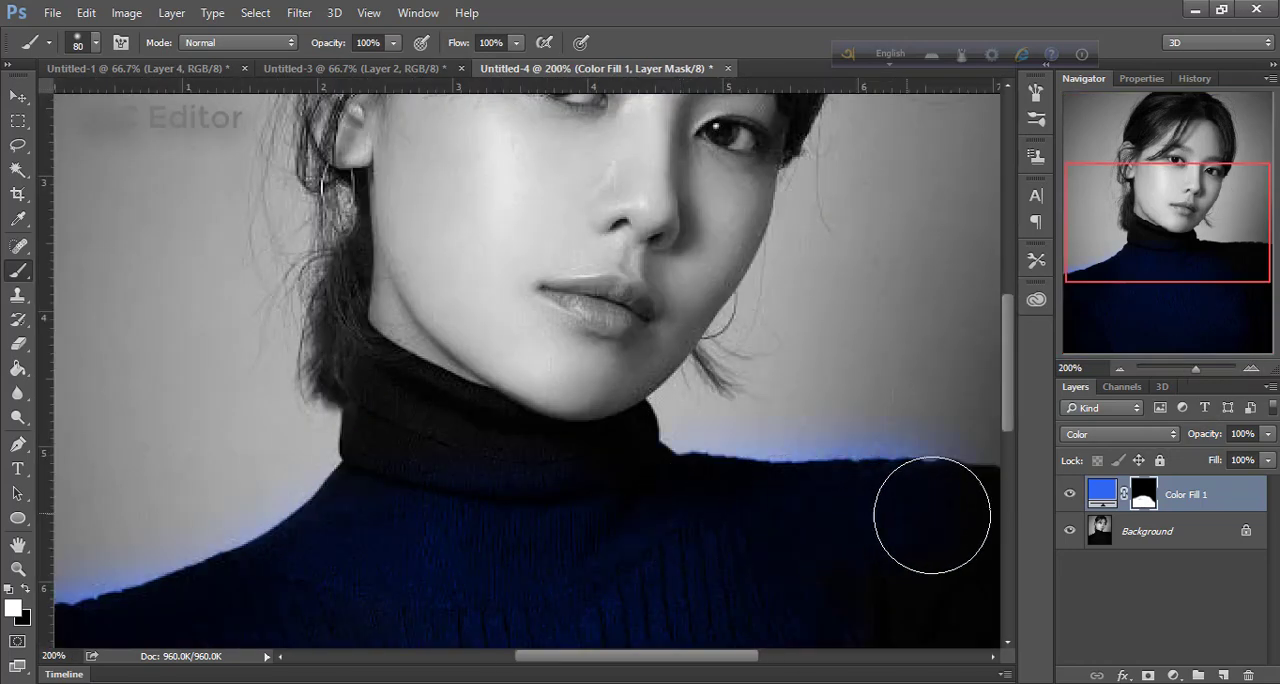
pyautogui.moveTo(706, 537)
pyautogui.mouseDown()
pyautogui.moveTo(531, 503)
pyautogui.moveTo(451, 466)
pyautogui.moveTo(389, 414)
pyautogui.moveTo(423, 429)
pyautogui.moveTo(391, 514)
pyautogui.moveTo(346, 562)
pyautogui.moveTo(274, 591)
pyautogui.moveTo(496, 563)
pyautogui.mouseUp()
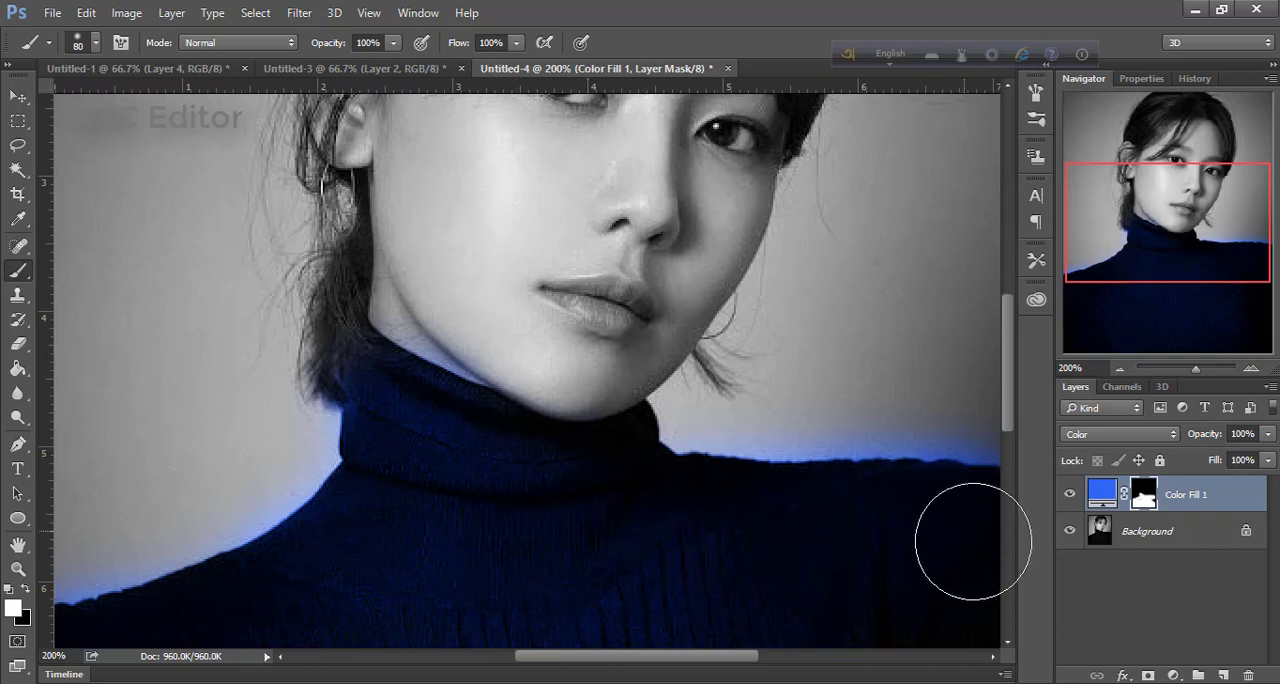
# Change the sweater fill layer's color to blue-violet #430bfa
pyautogui.click(1119, 369)
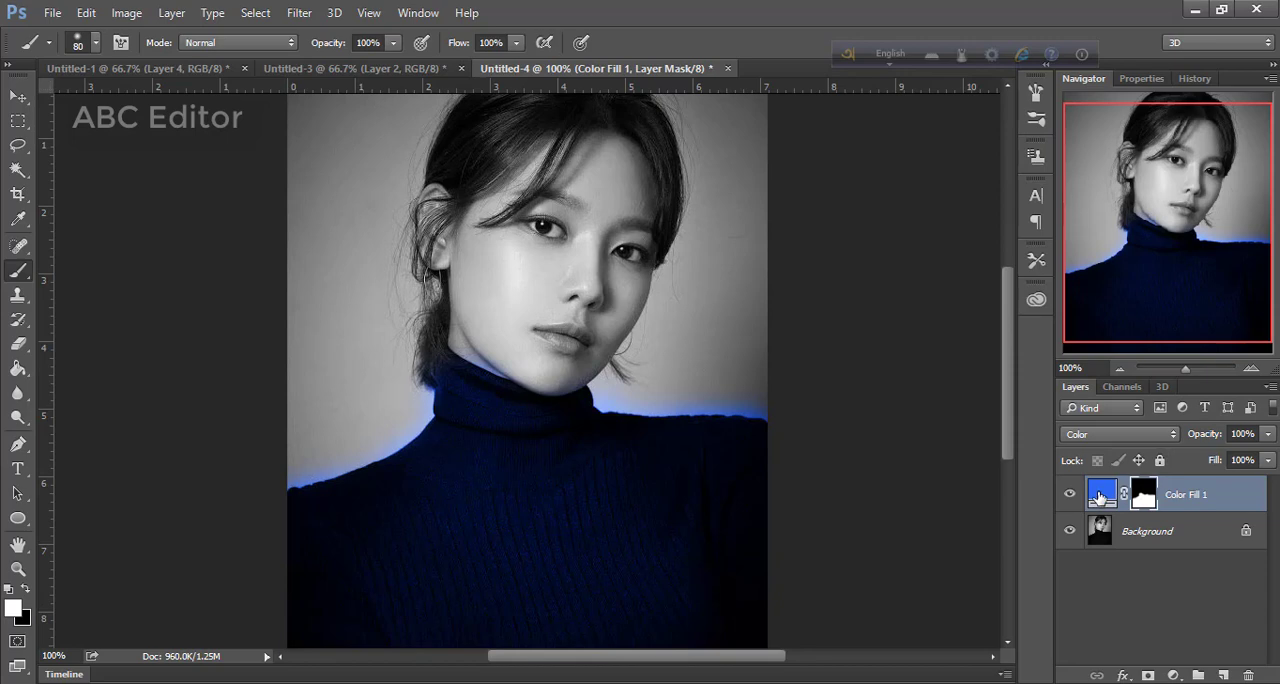
pyautogui.click(1099, 497)
pyautogui.doubleClick(1099, 497)
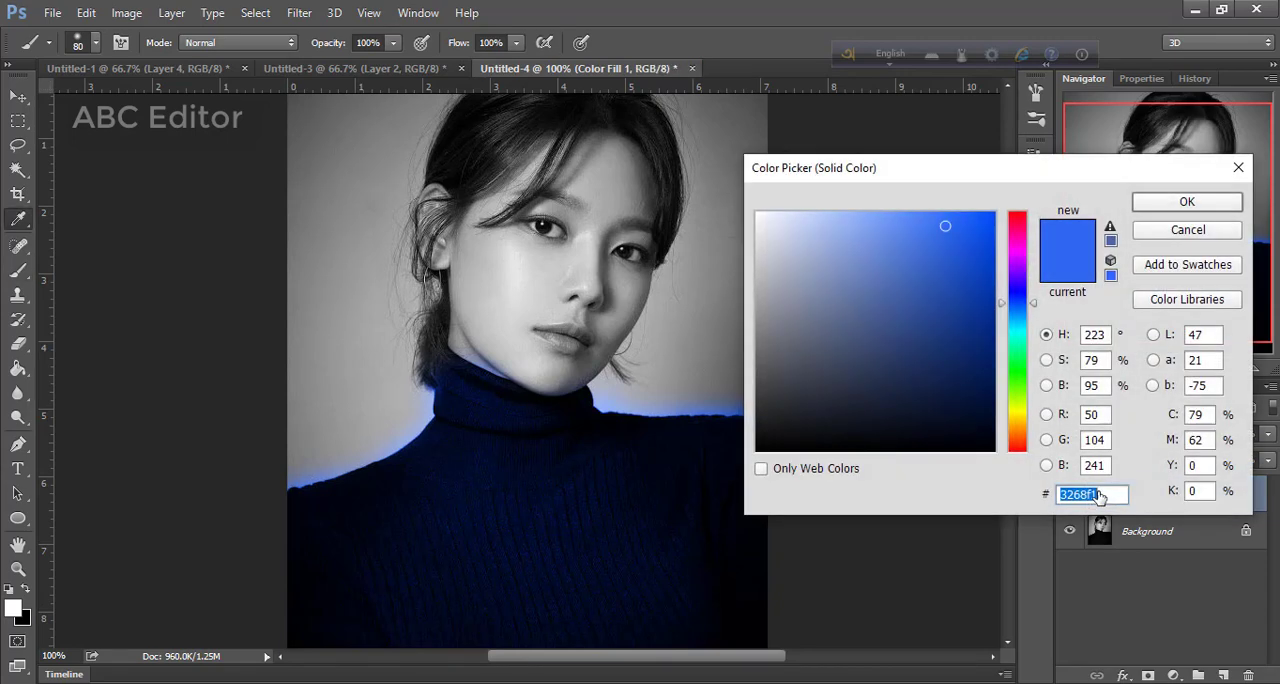
pyautogui.click(948, 315)
pyautogui.click(856, 260)
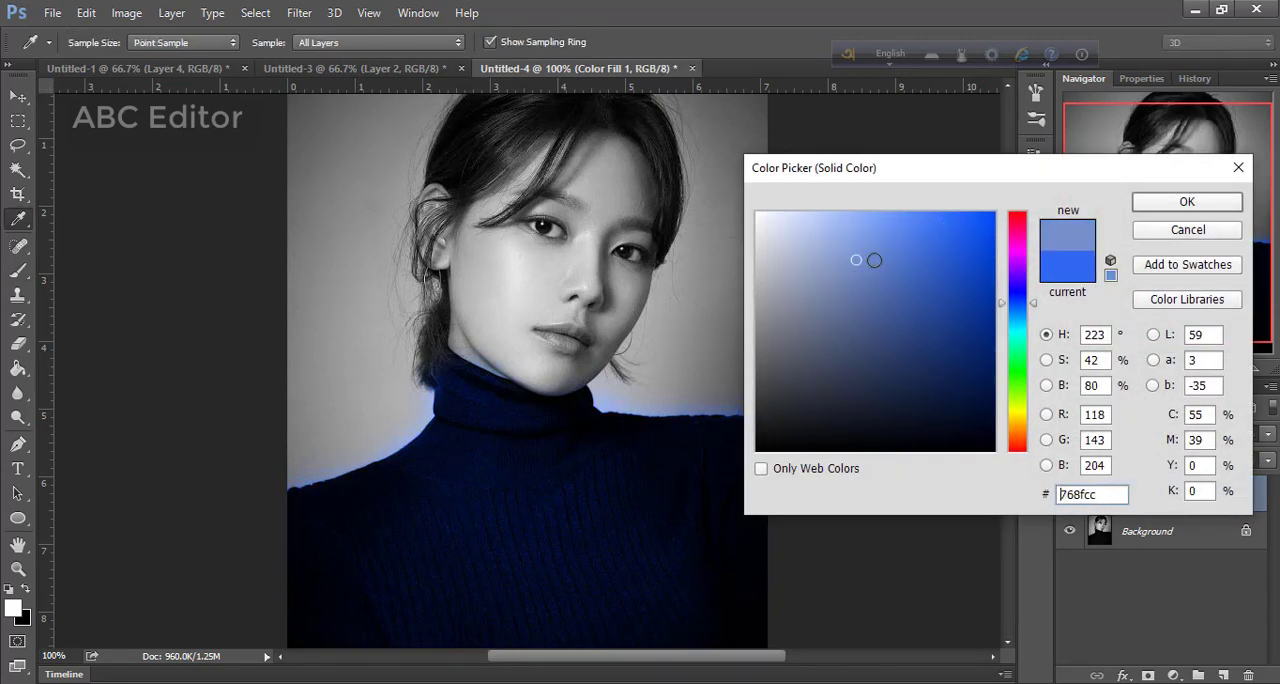
pyautogui.click(981, 230)
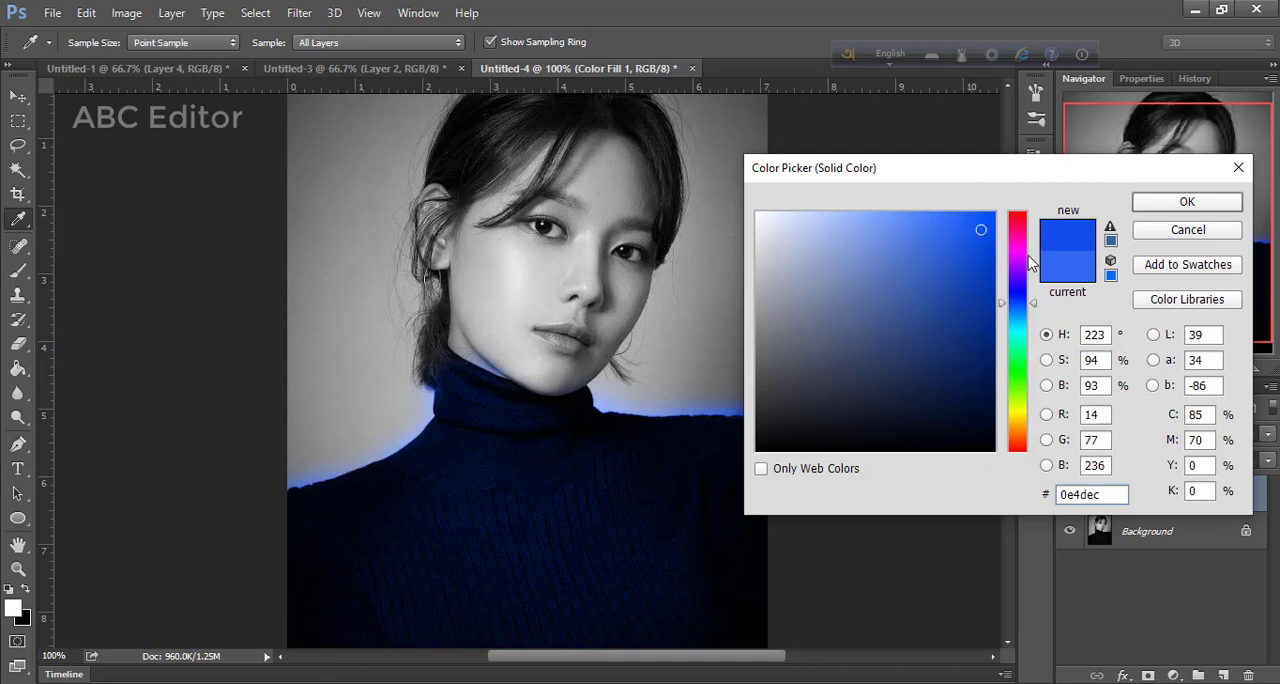
pyautogui.click(1015, 256)
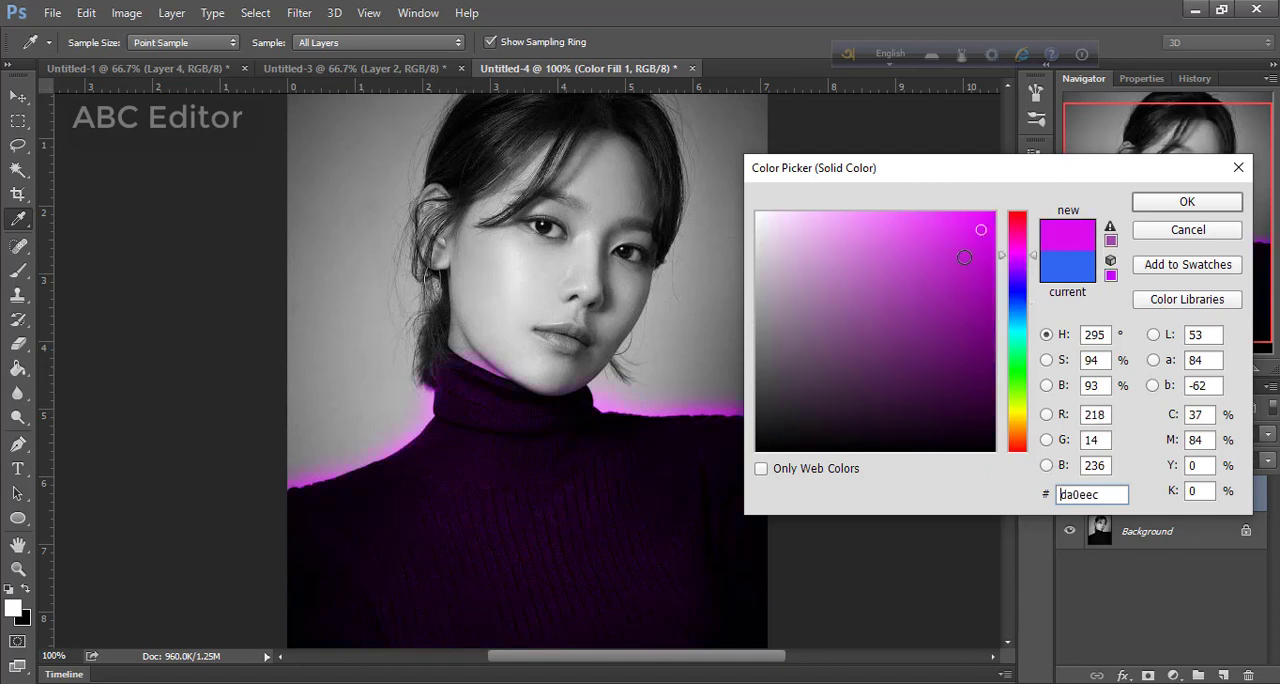
pyautogui.moveTo(978, 228)
pyautogui.mouseDown()
pyautogui.moveTo(866, 234)
pyautogui.moveTo(985, 216)
pyautogui.mouseUp()
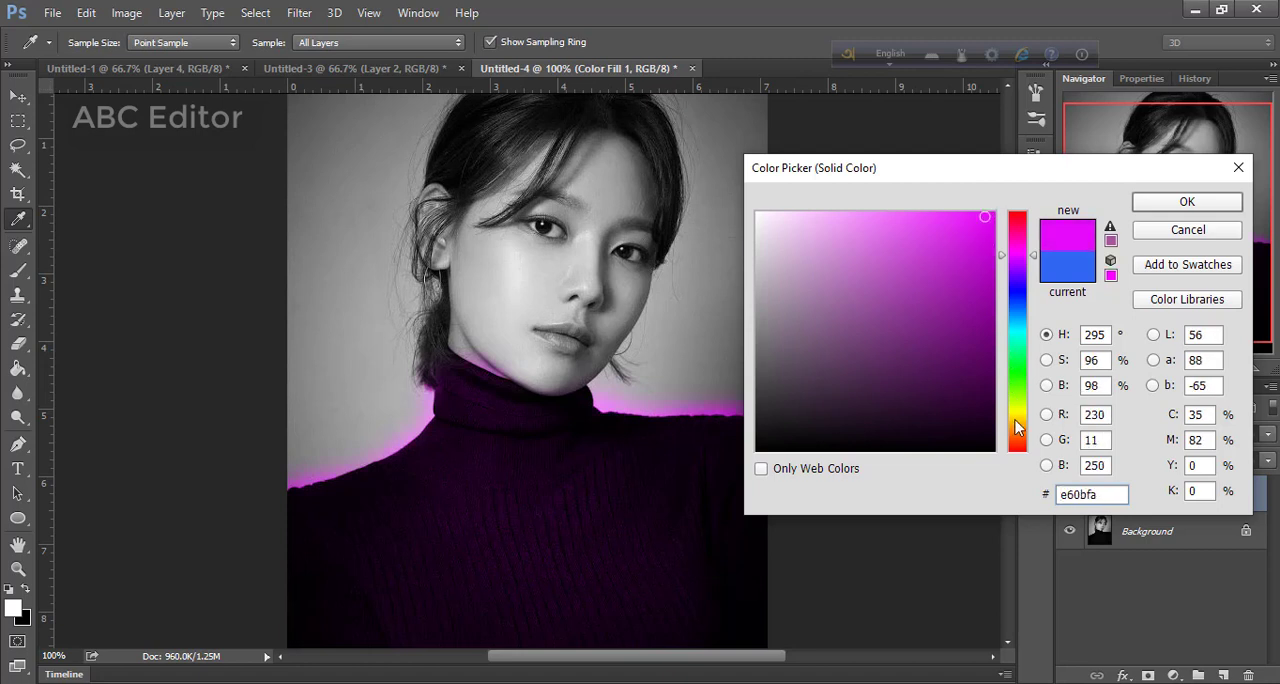
pyautogui.click(1015, 421)
pyautogui.moveTo(1017, 360); pyautogui.dragTo(1020, 290)
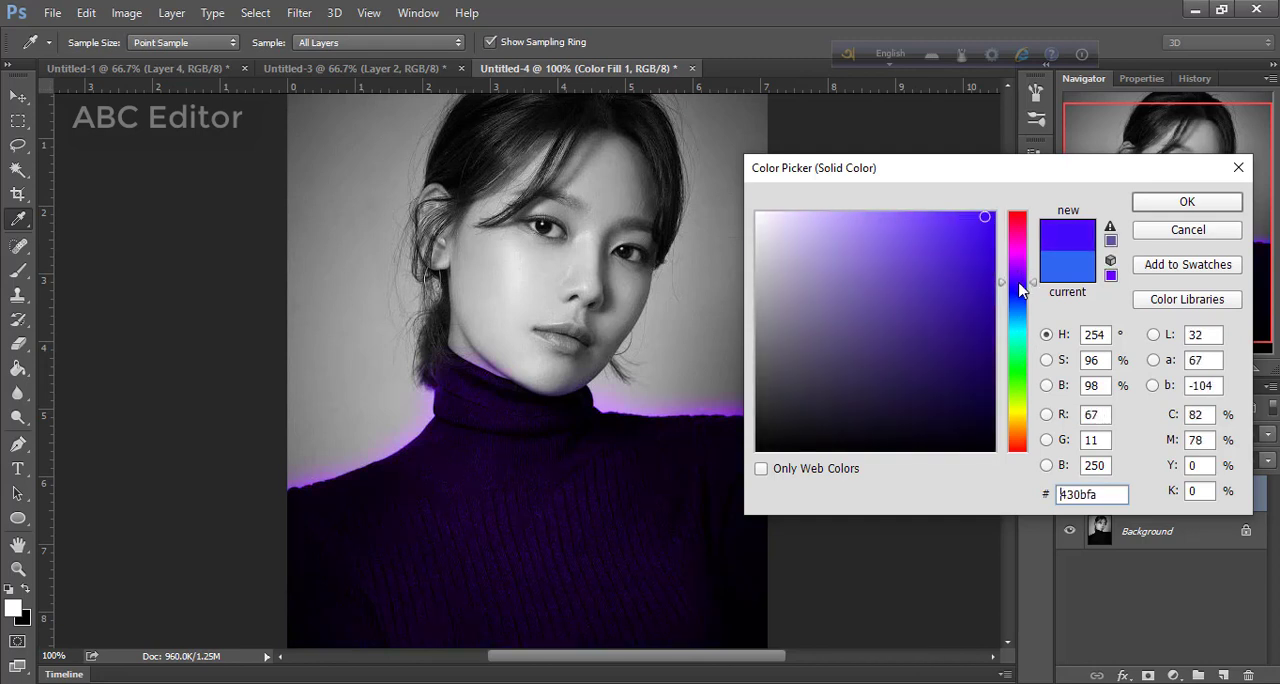
pyautogui.click(1155, 206)
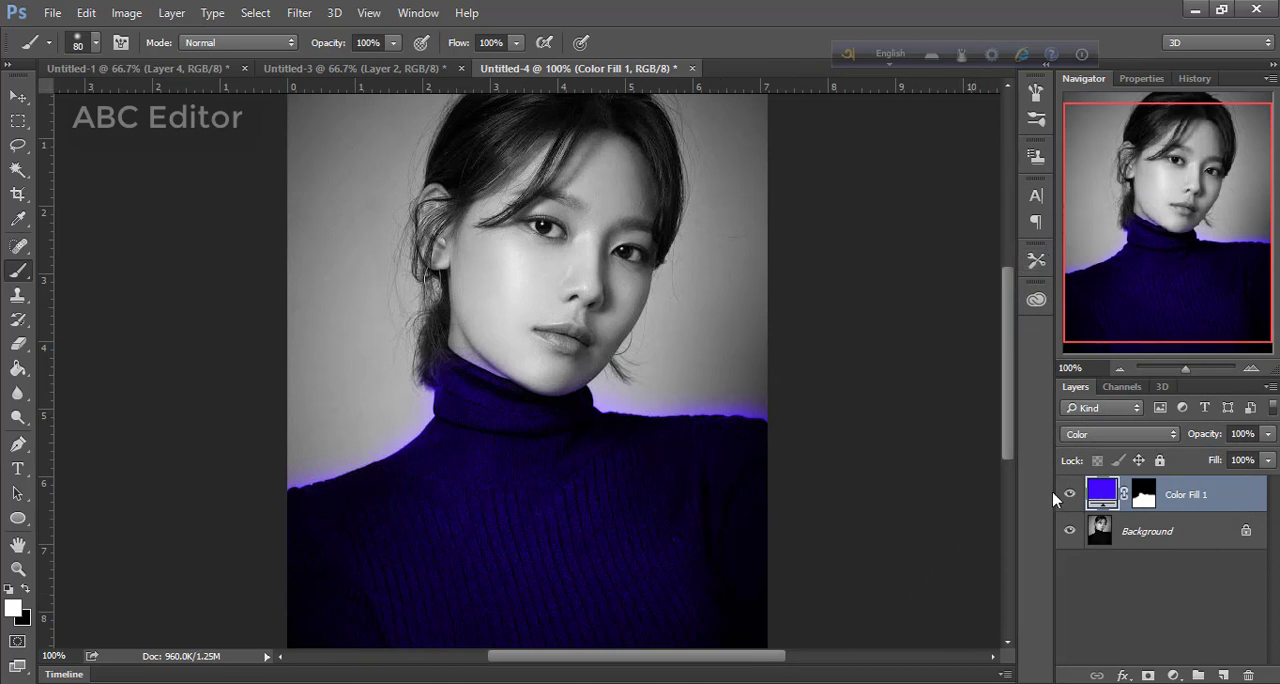
# Paint black on the fill layer's mask along the collar and shoulders to remove the color spilling onto the background
pyautogui.click(1144, 494)
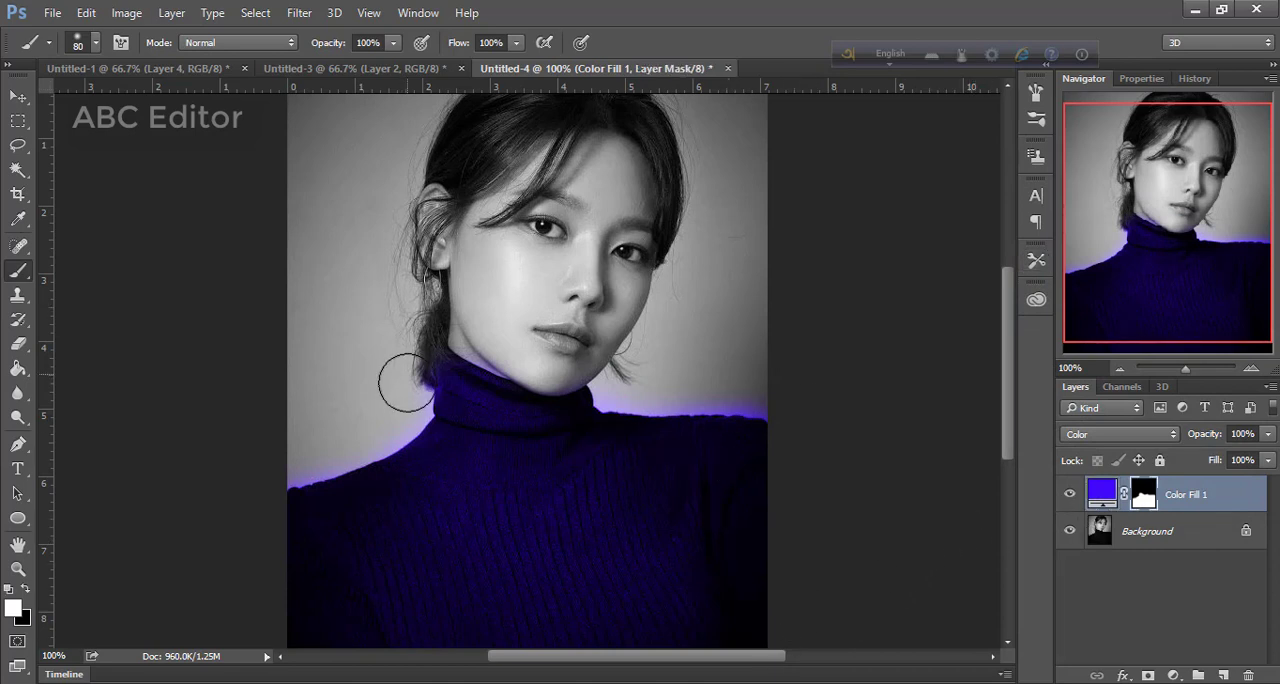
pyautogui.moveTo(406, 384); pyautogui.dragTo(406, 398)
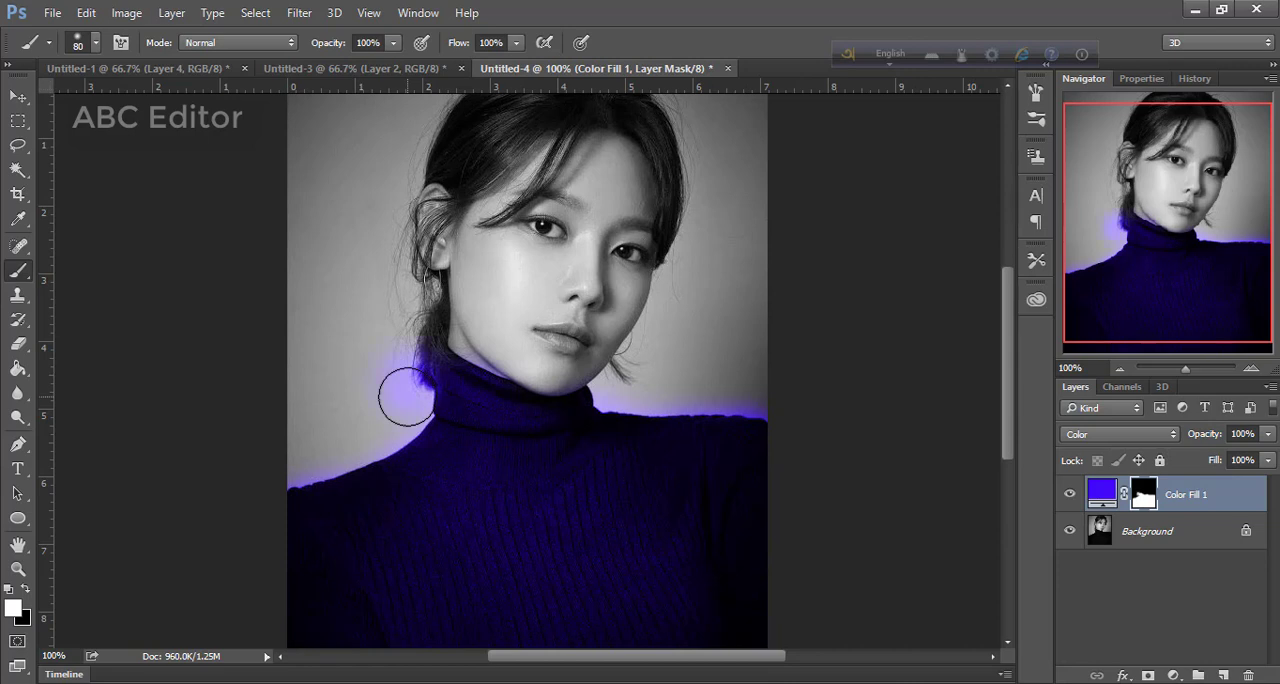
pyautogui.press('x')
pyautogui.moveTo(406, 398)
pyautogui.mouseDown()
pyautogui.moveTo(405, 333)
pyautogui.moveTo(398, 413)
pyautogui.moveTo(383, 429)
pyautogui.moveTo(258, 467)
pyautogui.mouseUp()
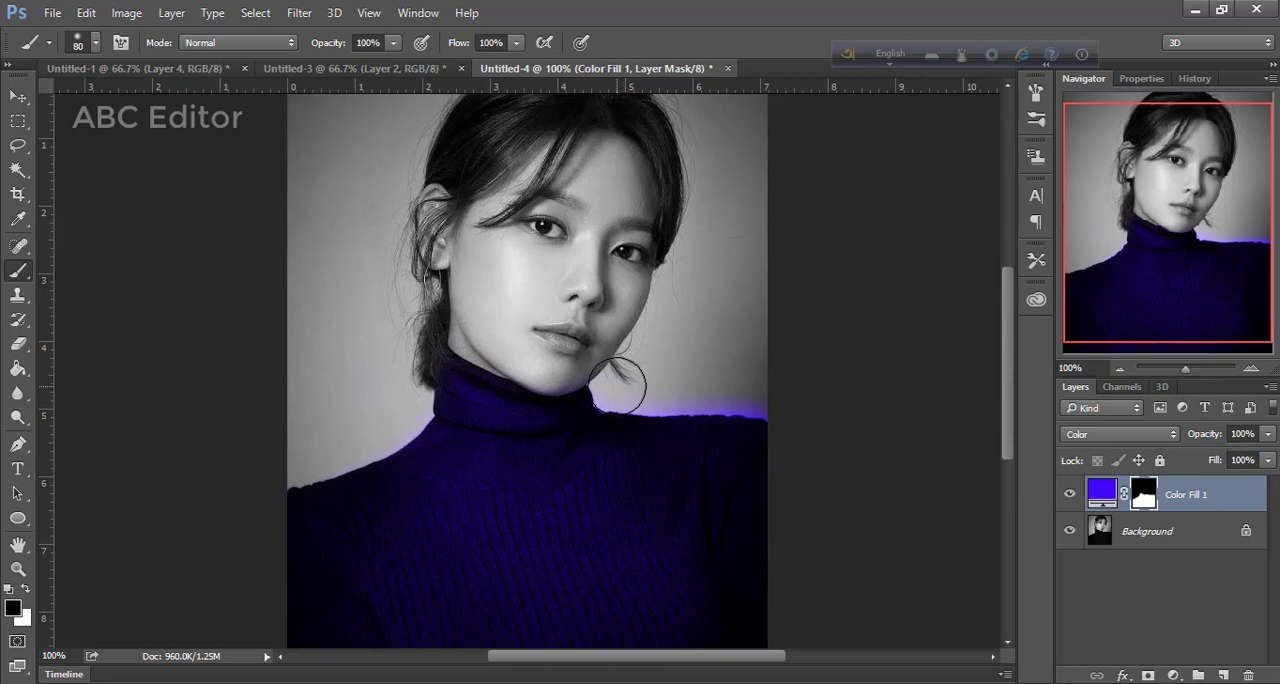
pyautogui.moveTo(746, 391)
pyautogui.mouseDown()
pyautogui.moveTo(781, 395)
pyautogui.moveTo(612, 382)
pyautogui.mouseUp()
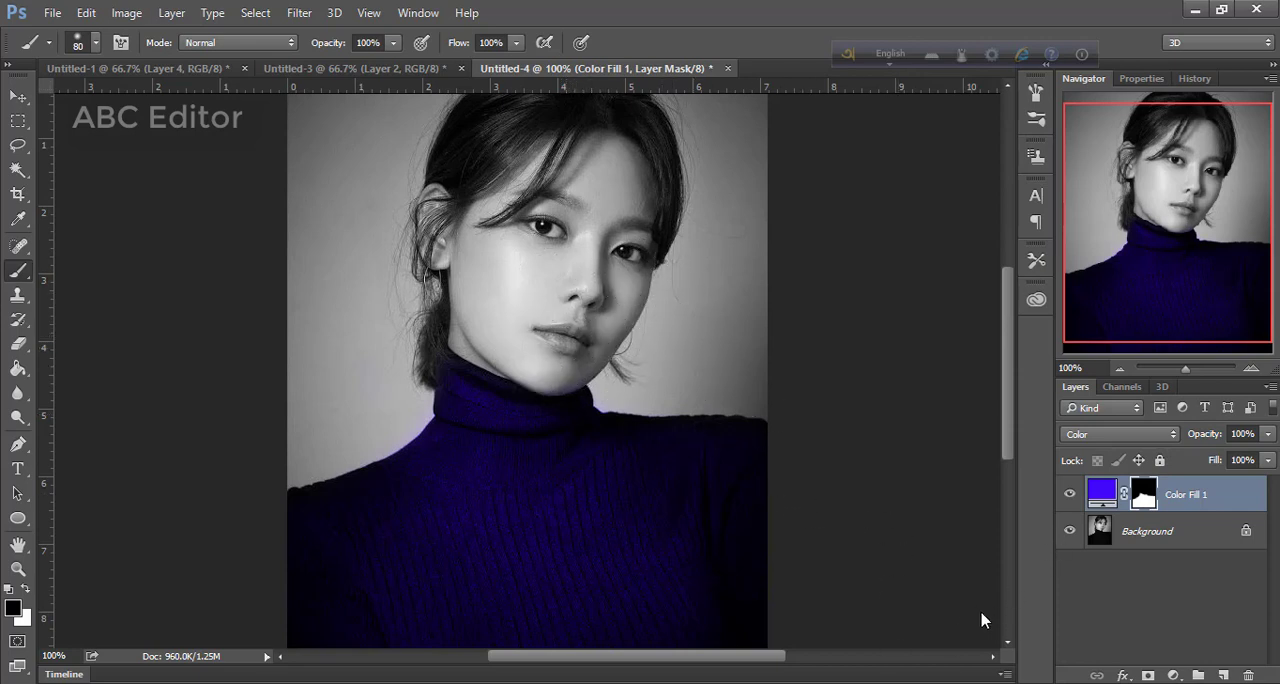
# Add a Color Balance adjustment layer with Highlights at Cyan-Red +36, Magenta-Green -3 and Yellow-Blue 0
pyautogui.click(1174, 676)
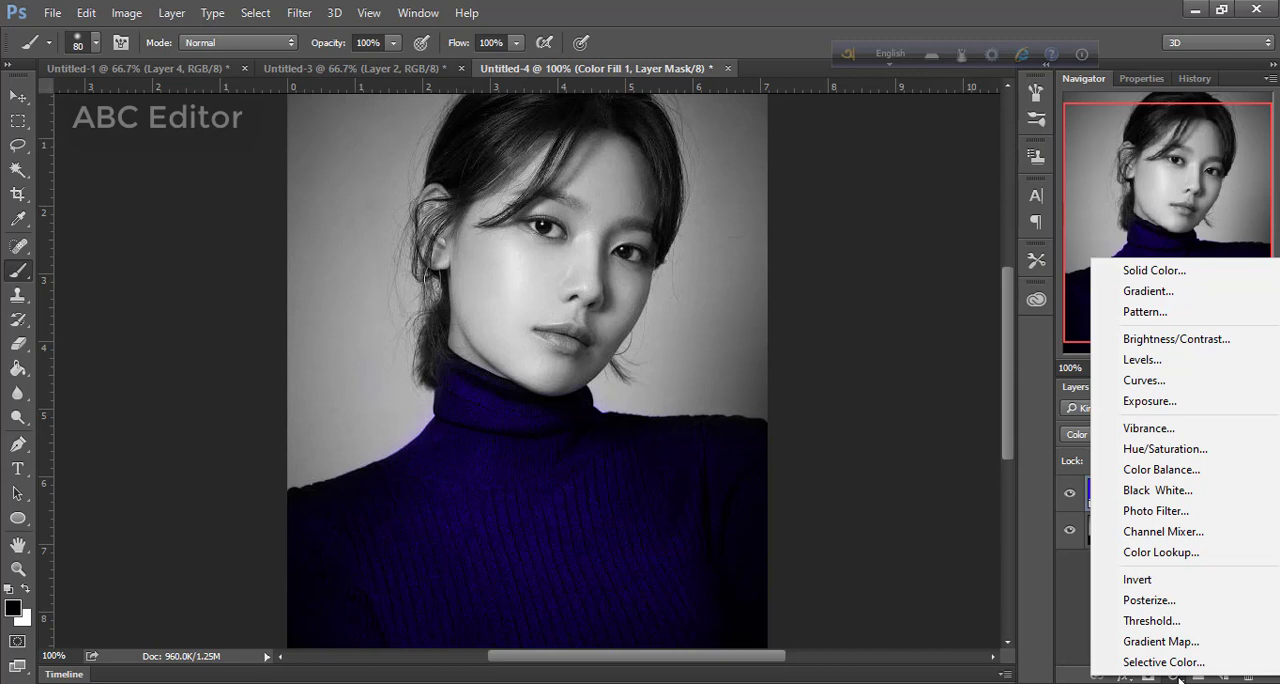
pyautogui.click(1173, 677)
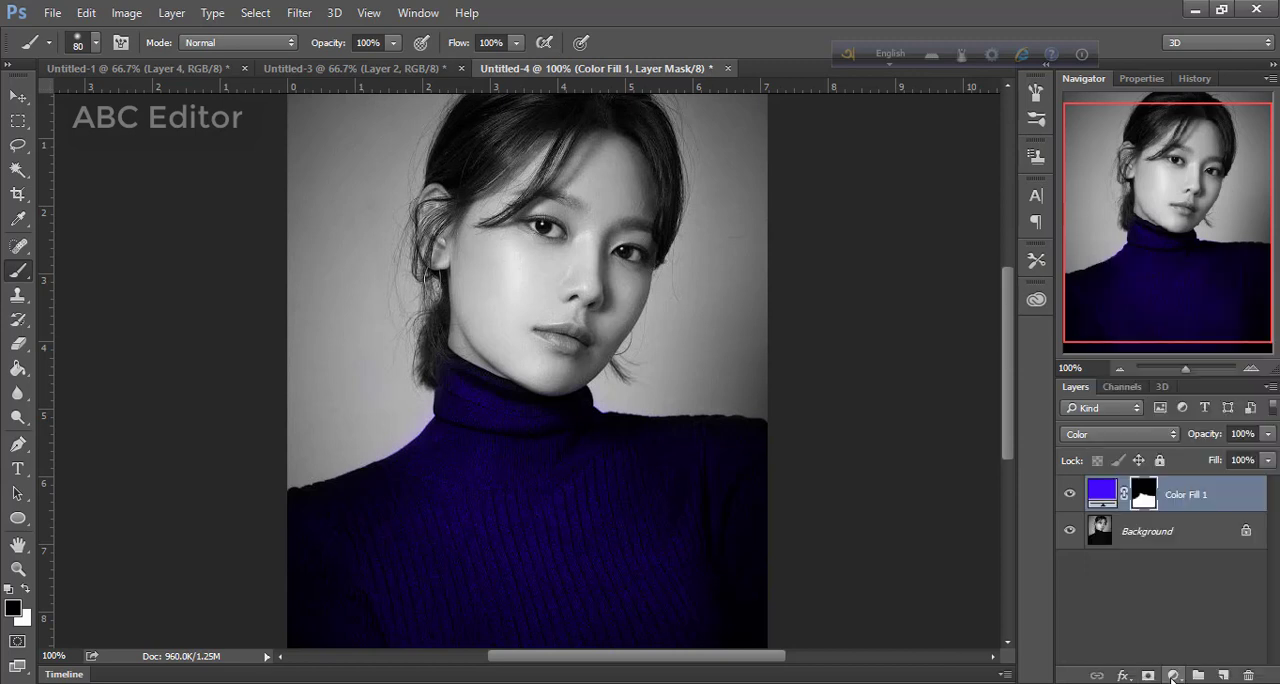
pyautogui.click(1173, 677)
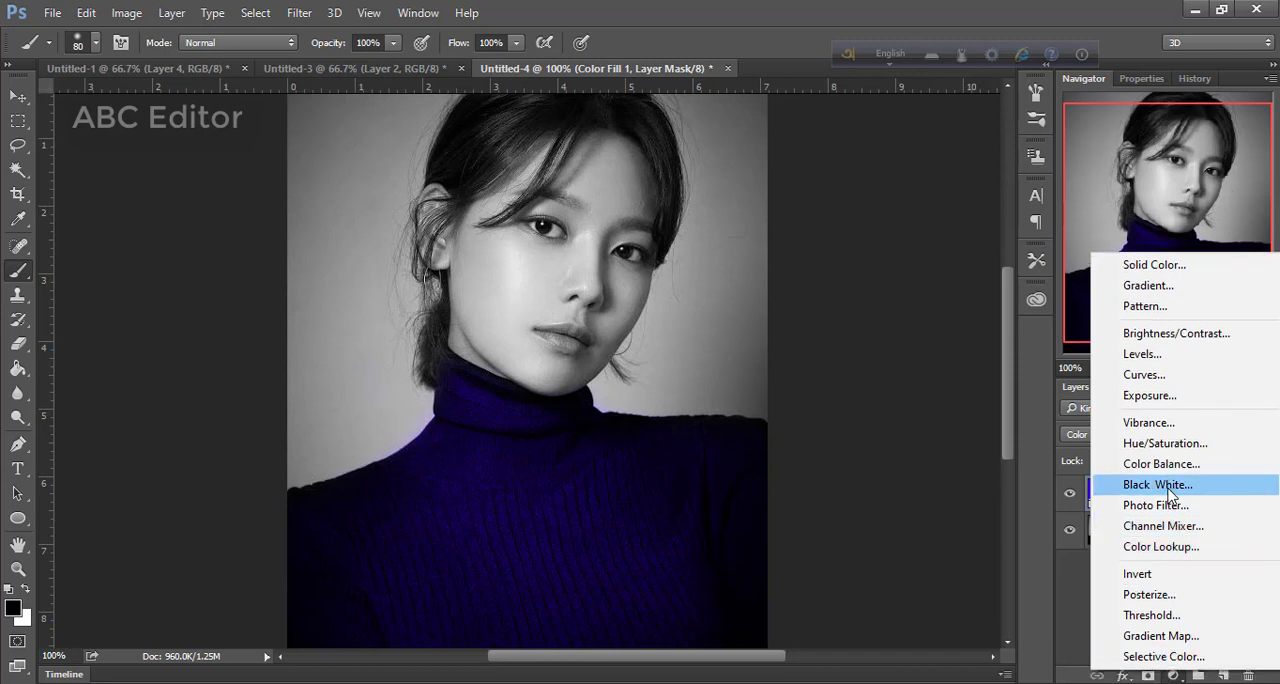
pyautogui.click(1162, 470)
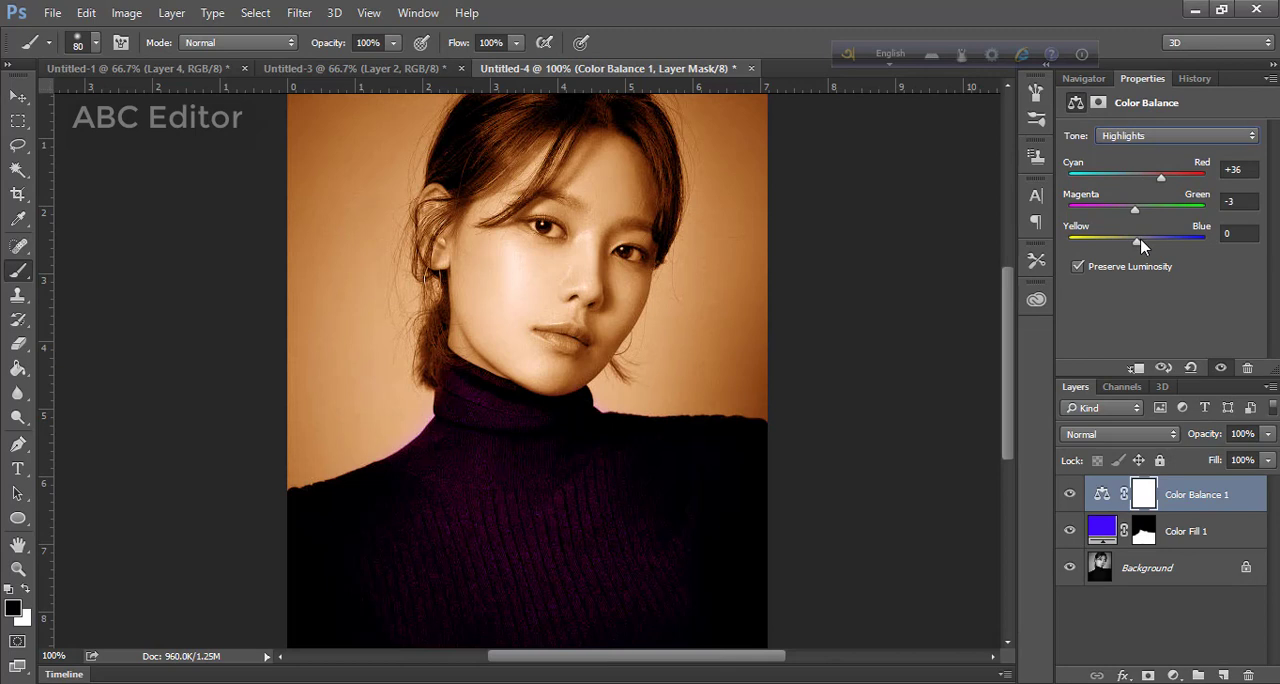
pyautogui.moveTo(1140, 240); pyautogui.dragTo(1156, 241)
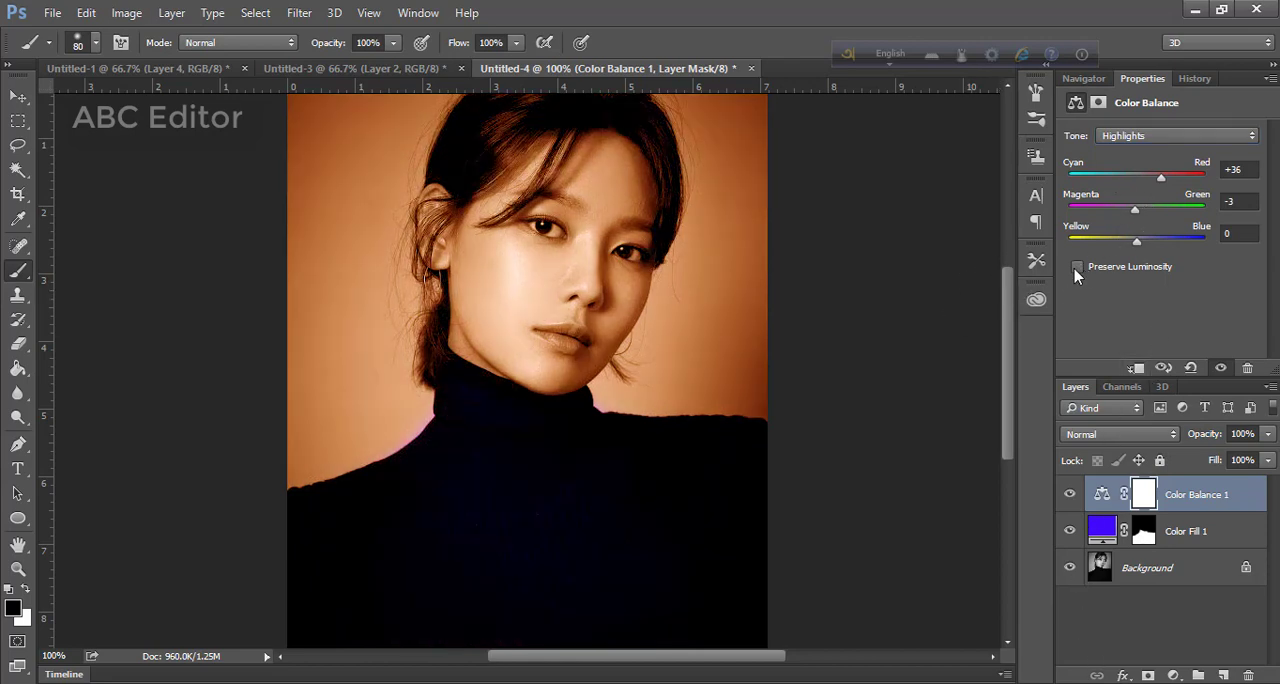
# Turn off Preserve Luminosity for the Color Balance adjustment and select its layer mask
pyautogui.click(1077, 268)
pyautogui.click(1077, 268)
pyautogui.click(1077, 268)
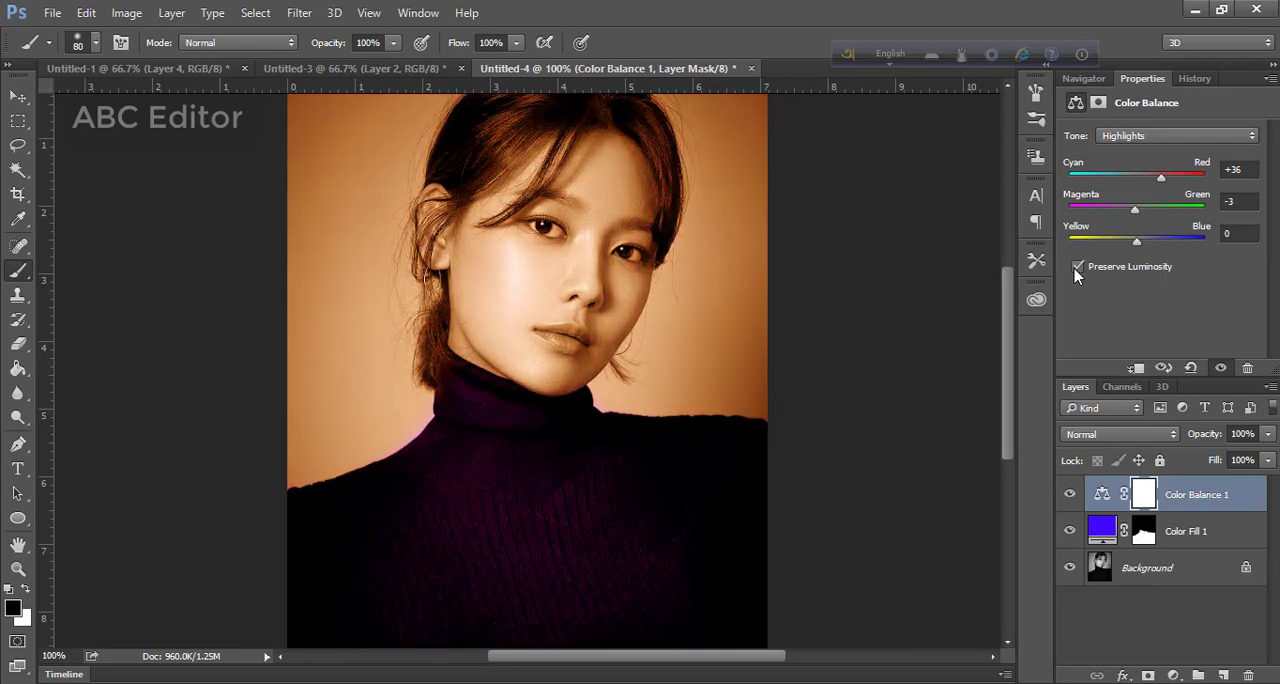
pyautogui.click(1077, 268)
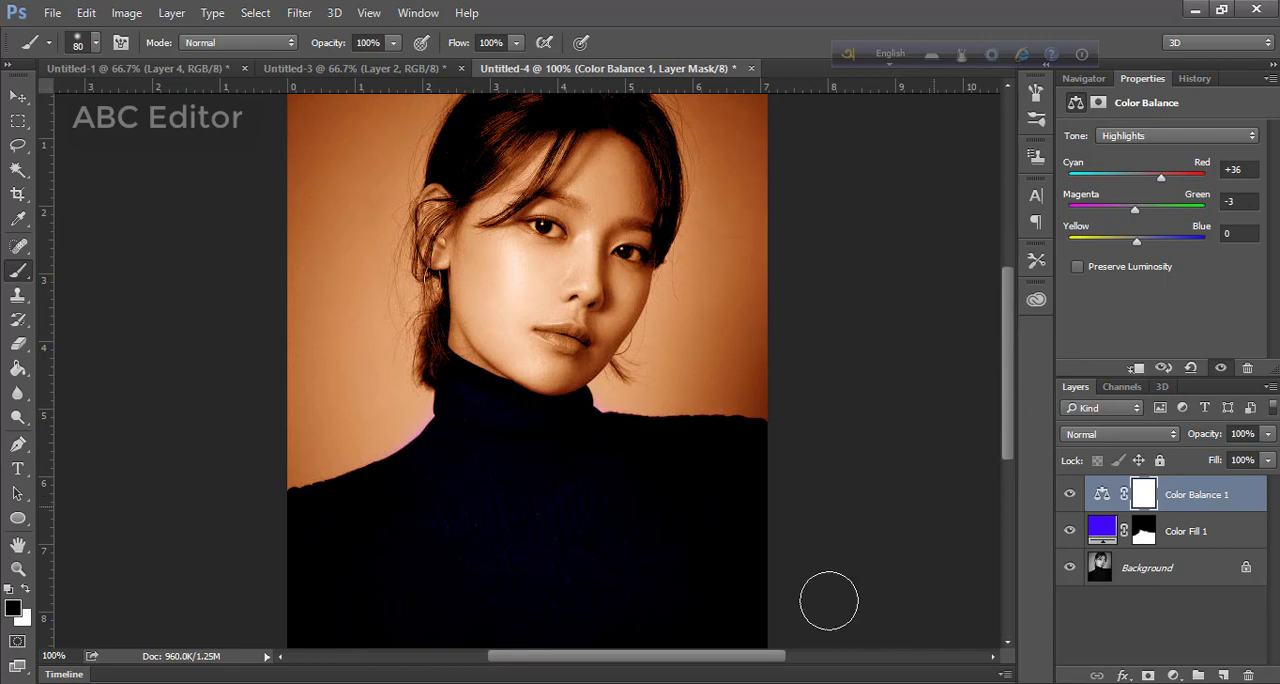
pyautogui.click(1145, 499)
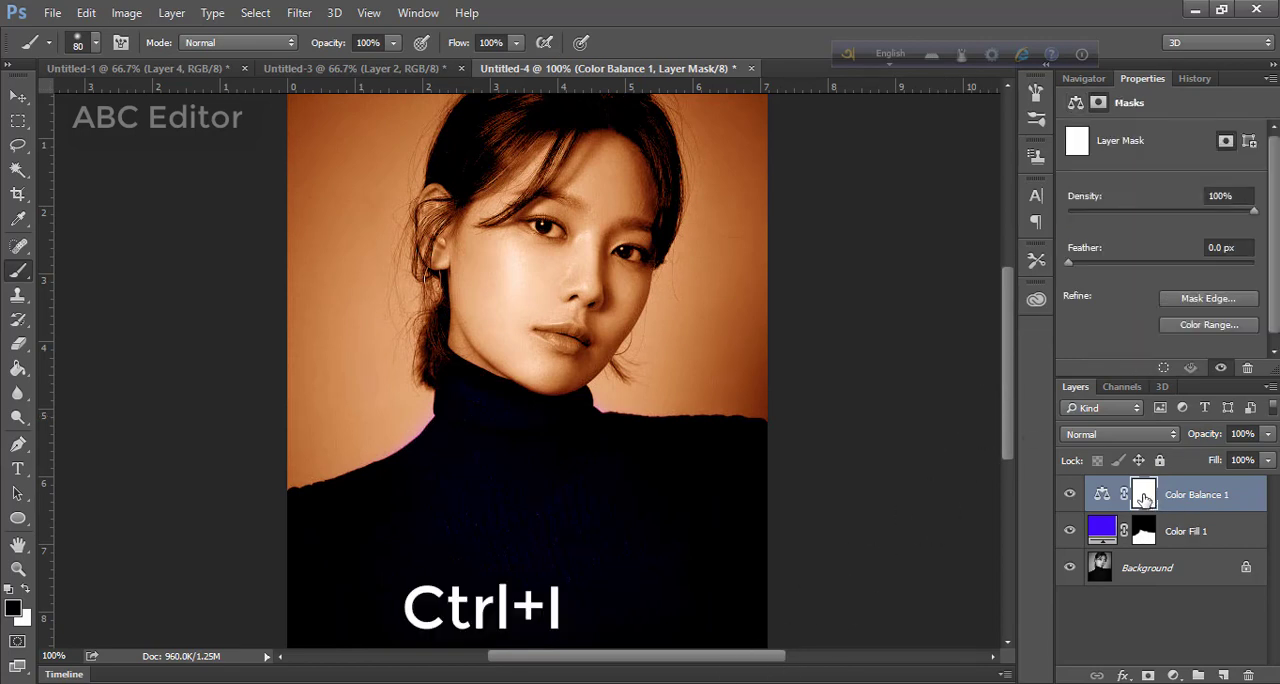
# Invert the Color Balance layer's mask to black and paint white over the face and ear to reveal the skin tone
pyautogui.hotkey('ctrl', 'i')
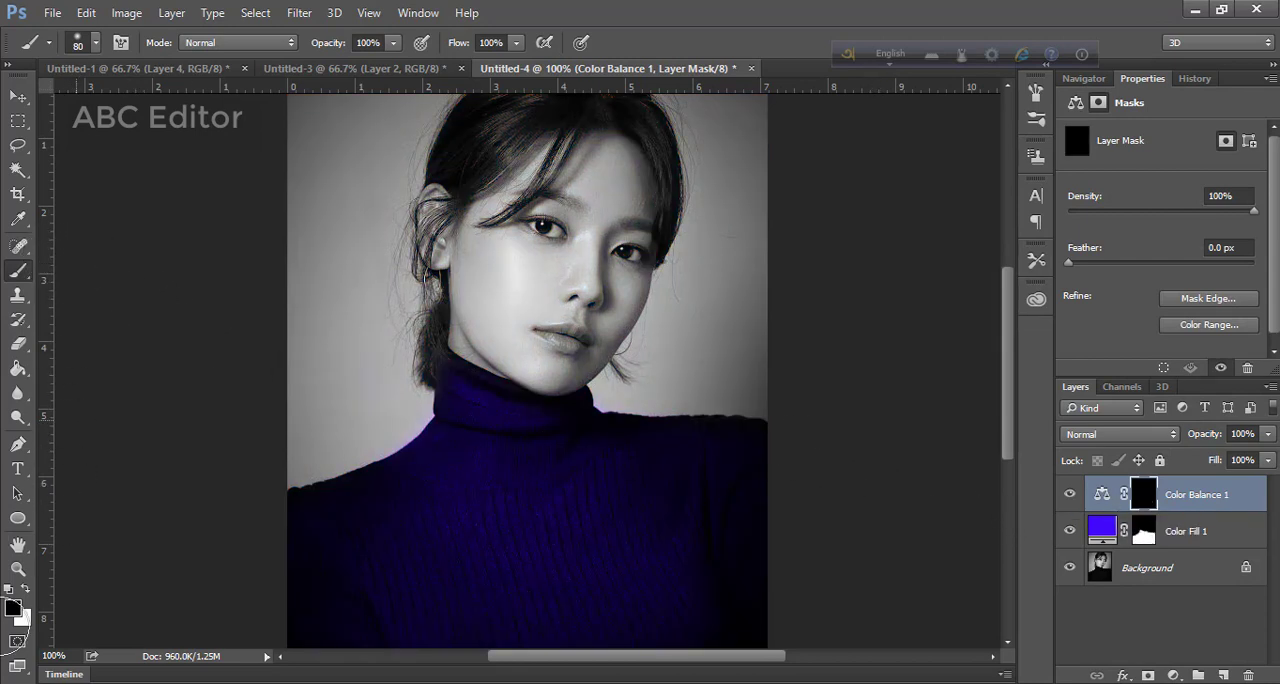
pyautogui.press('x')
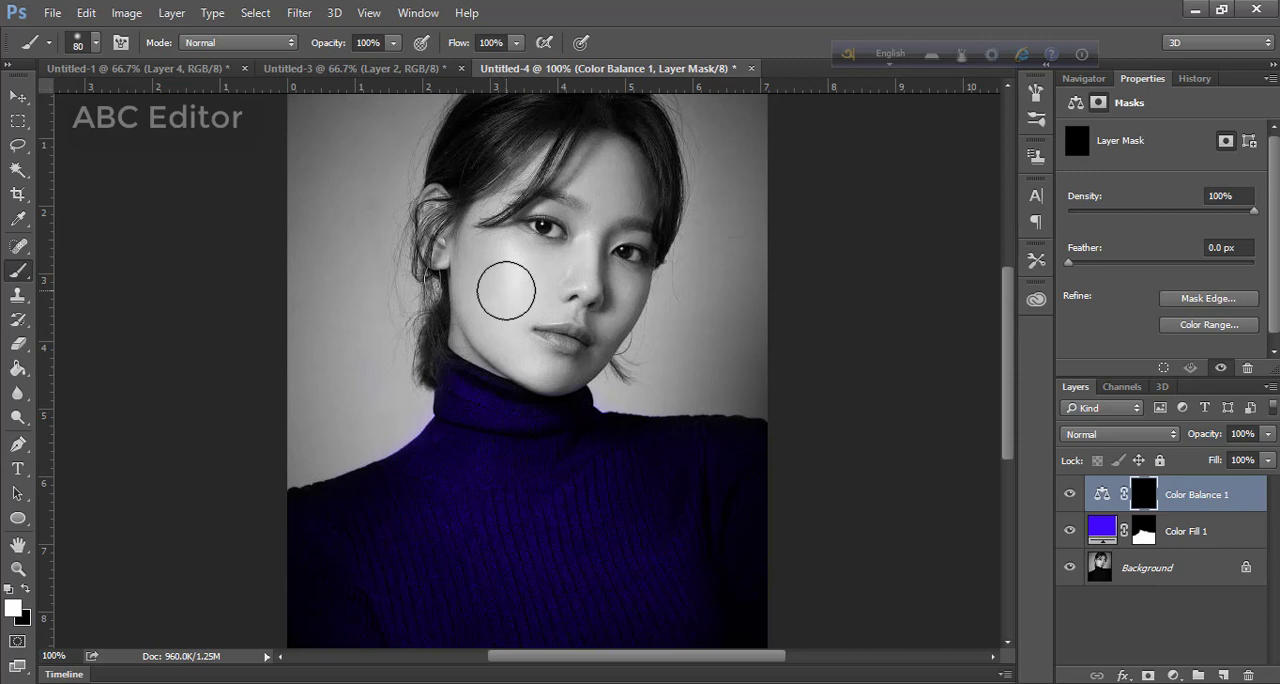
pyautogui.moveTo(506, 286)
pyautogui.mouseDown()
pyautogui.moveTo(509, 274)
pyautogui.moveTo(514, 296)
pyautogui.moveTo(510, 269)
pyautogui.mouseUp()
pyautogui.moveTo(564, 211)
pyautogui.mouseDown()
pyautogui.moveTo(576, 262)
pyautogui.moveTo(583, 212)
pyautogui.moveTo(572, 314)
pyautogui.moveTo(543, 318)
pyautogui.moveTo(566, 313)
pyautogui.moveTo(559, 289)
pyautogui.moveTo(583, 276)
pyautogui.moveTo(583, 189)
pyautogui.moveTo(614, 169)
pyautogui.moveTo(633, 257)
pyautogui.moveTo(606, 313)
pyautogui.moveTo(522, 300)
pyautogui.moveTo(514, 283)
pyautogui.moveTo(557, 160)
pyautogui.moveTo(530, 213)
pyautogui.moveTo(489, 222)
pyautogui.moveTo(484, 245)
pyautogui.moveTo(442, 214)
pyautogui.moveTo(437, 240)
pyautogui.moveTo(440, 200)
pyautogui.moveTo(477, 289)
pyautogui.moveTo(477, 332)
pyautogui.moveTo(602, 362)
pyautogui.moveTo(517, 346)
pyautogui.moveTo(595, 335)
pyautogui.moveTo(625, 257)
pyautogui.moveTo(590, 166)
pyautogui.moveTo(548, 163)
pyautogui.moveTo(603, 171)
pyautogui.moveTo(624, 215)
pyautogui.moveTo(592, 279)
pyautogui.moveTo(542, 229)
pyautogui.moveTo(594, 277)
pyautogui.moveTo(509, 280)
pyautogui.moveTo(563, 297)
pyautogui.moveTo(539, 333)
pyautogui.mouseUp()
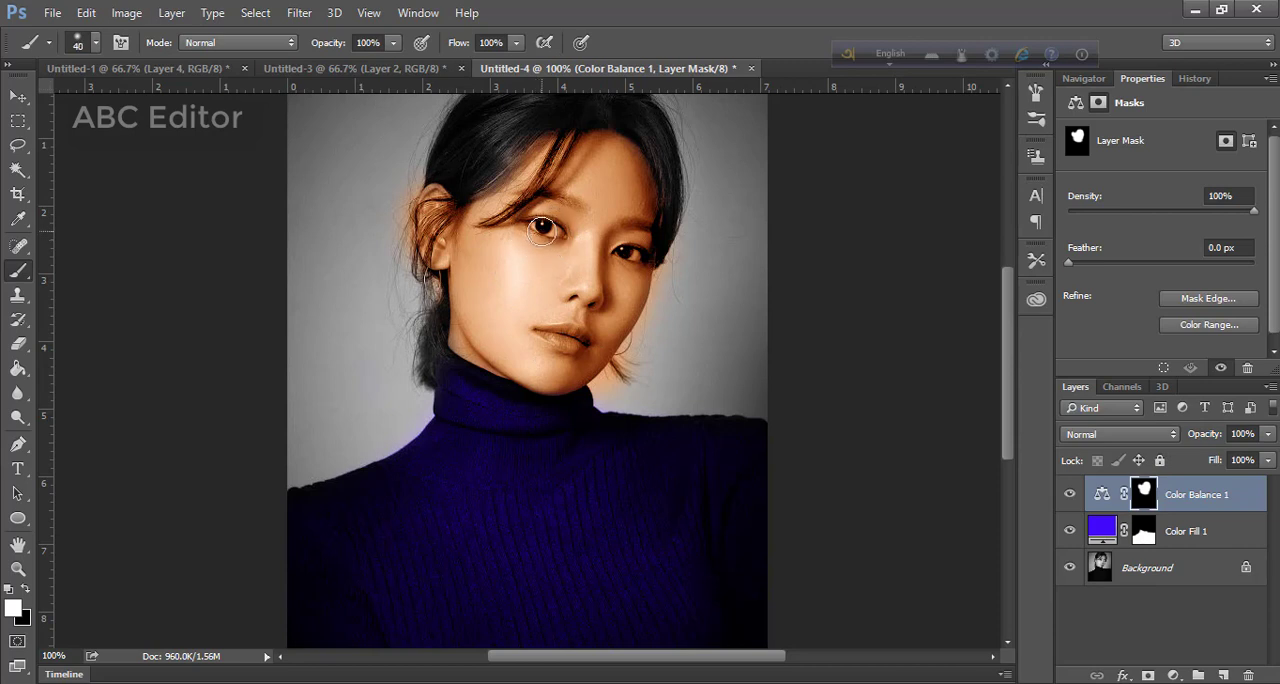
# Paint black on the Color Balance mask with a 25 px brush over the eyes, lips and the color spill beside the ear and jaw
pyautogui.press('[')
pyautogui.press('[')
pyautogui.press('[')
pyautogui.press('x')
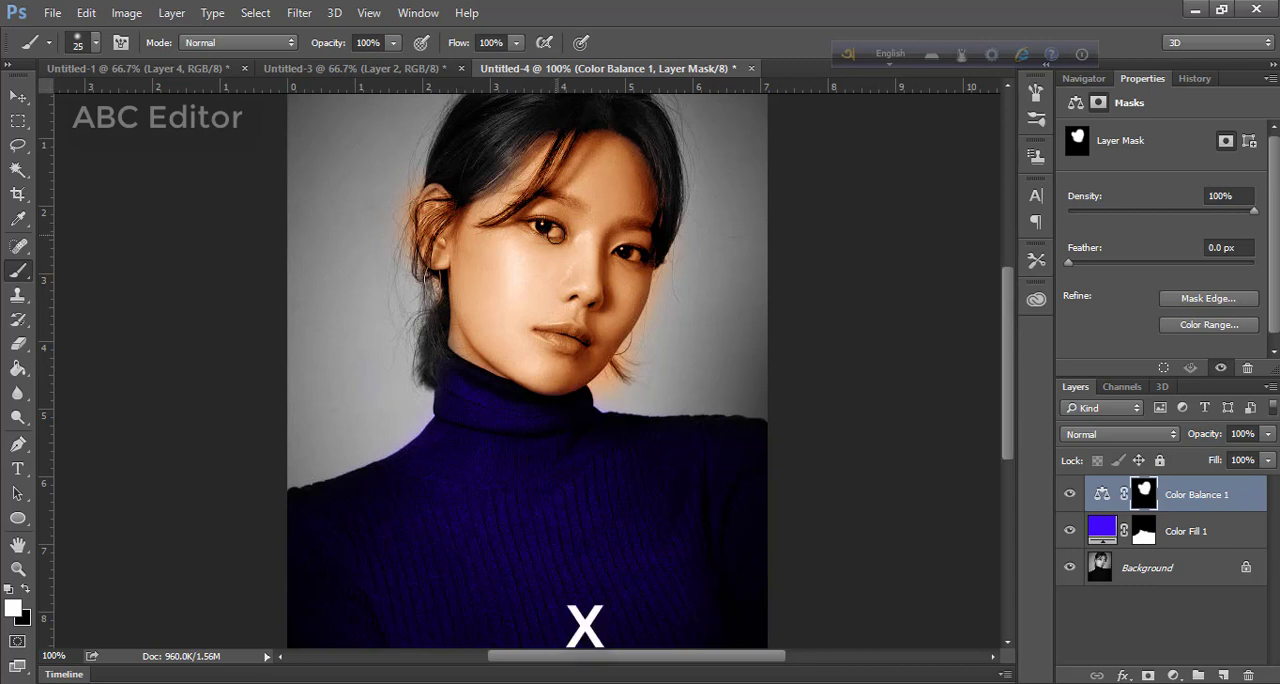
pyautogui.press('x')
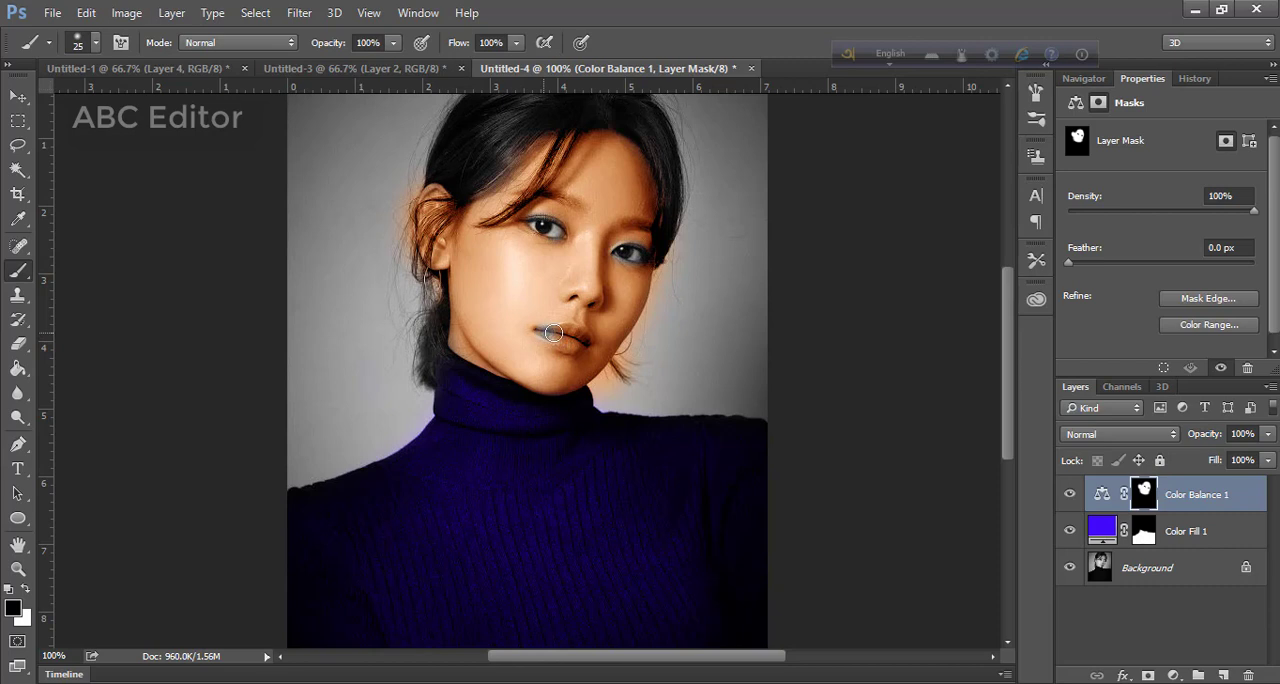
pyautogui.moveTo(553, 333)
pyautogui.mouseDown()
pyautogui.moveTo(582, 342)
pyautogui.moveTo(539, 332)
pyautogui.moveTo(583, 342)
pyautogui.mouseUp()
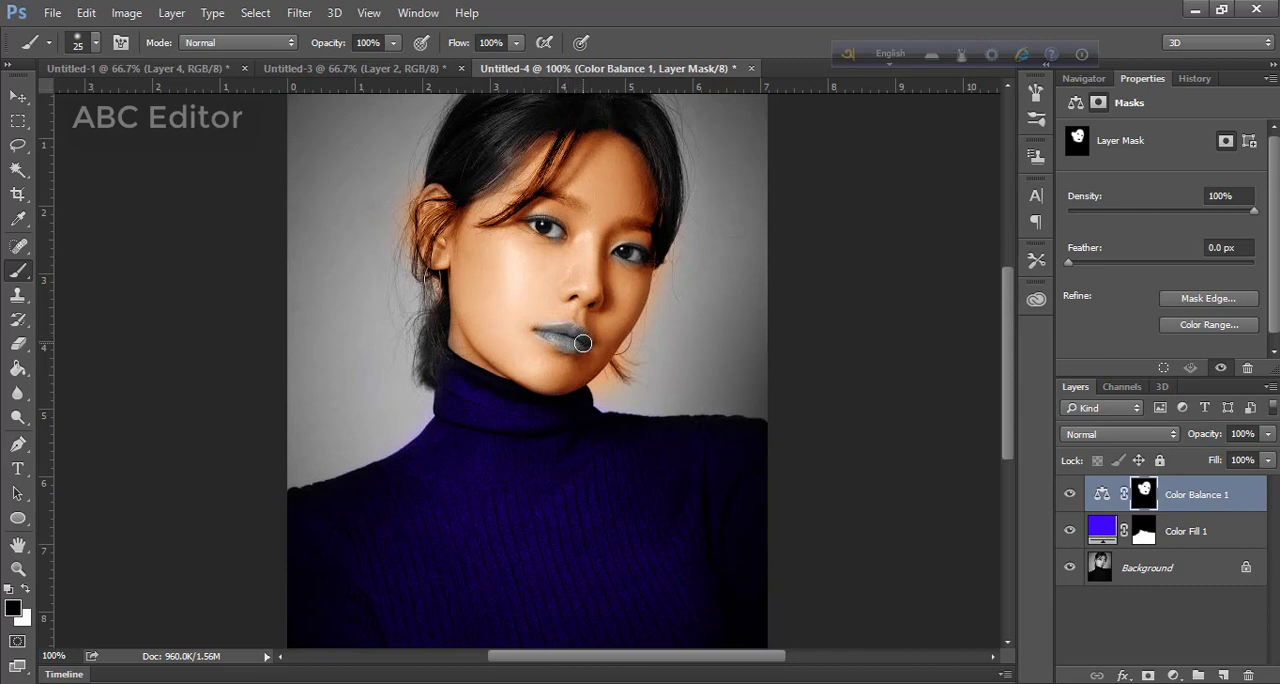
pyautogui.moveTo(438, 177)
pyautogui.mouseDown()
pyautogui.moveTo(411, 203)
pyautogui.moveTo(410, 264)
pyautogui.mouseUp()
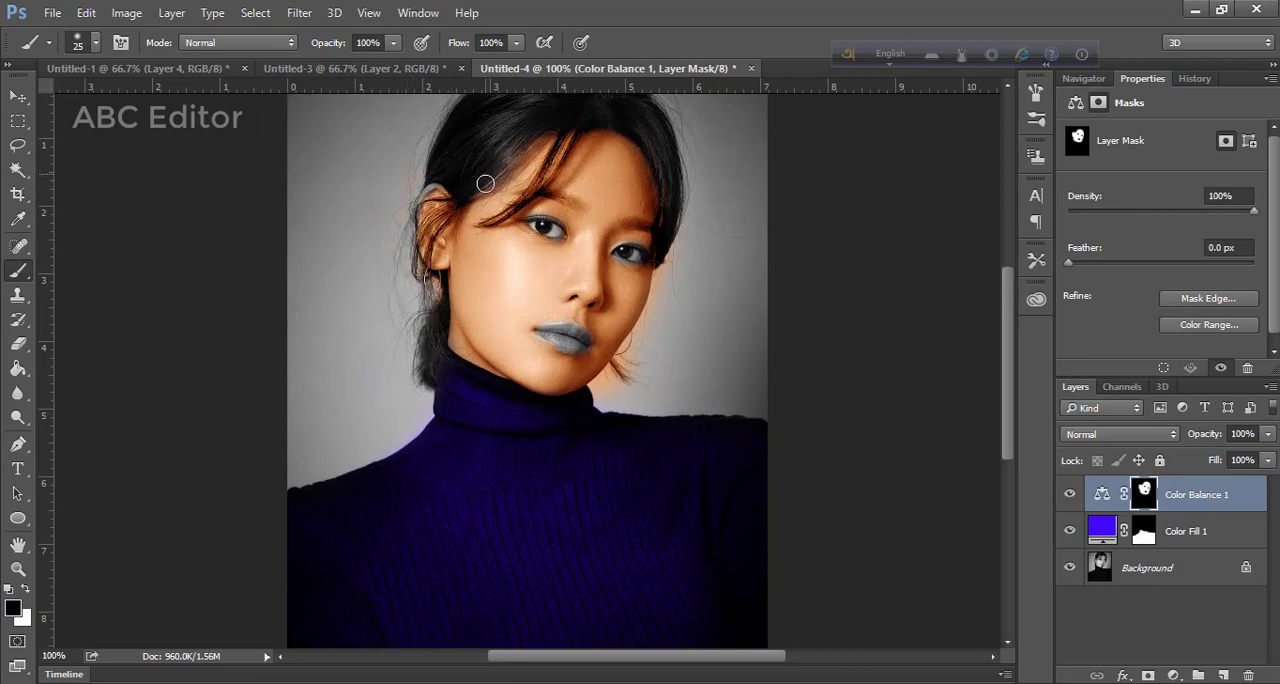
pyautogui.moveTo(669, 260)
pyautogui.mouseDown()
pyautogui.moveTo(615, 390)
pyautogui.moveTo(632, 335)
pyautogui.moveTo(595, 393)
pyautogui.moveTo(645, 353)
pyautogui.moveTo(620, 389)
pyautogui.mouseUp()
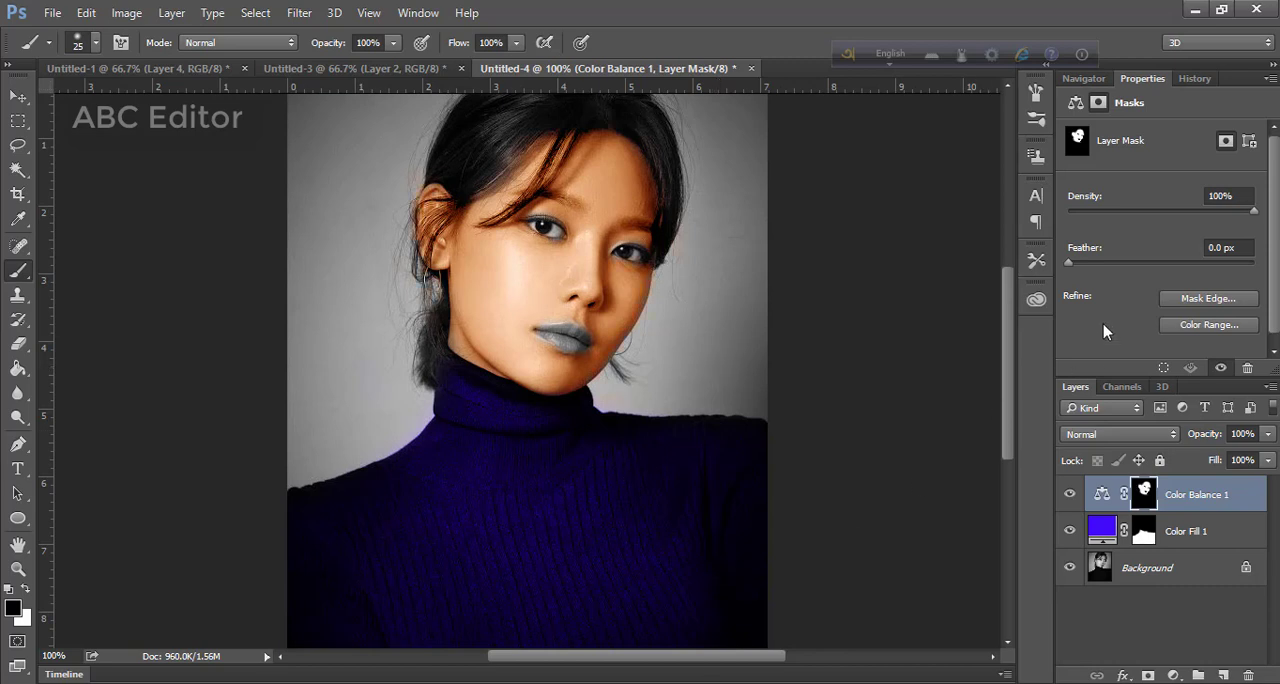
# Set Color Balance midtones to Cyan-Red +62 and Magenta-Green +42, and highlights to +29, +5 and -15 with Preserve Luminosity on
pyautogui.click(1103, 497)
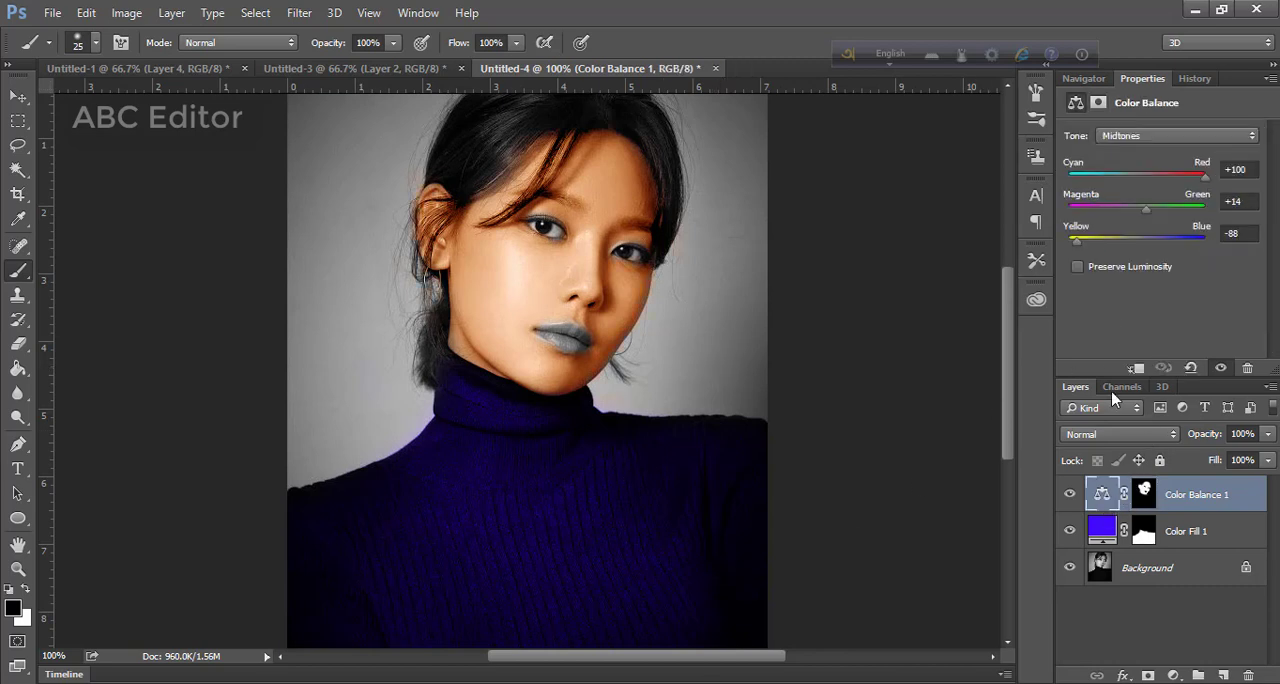
pyautogui.moveTo(1148, 214)
pyautogui.mouseDown()
pyautogui.moveTo(1127, 214)
pyautogui.moveTo(1171, 210)
pyautogui.moveTo(1179, 220)
pyautogui.moveTo(1167, 222)
pyautogui.mouseUp()
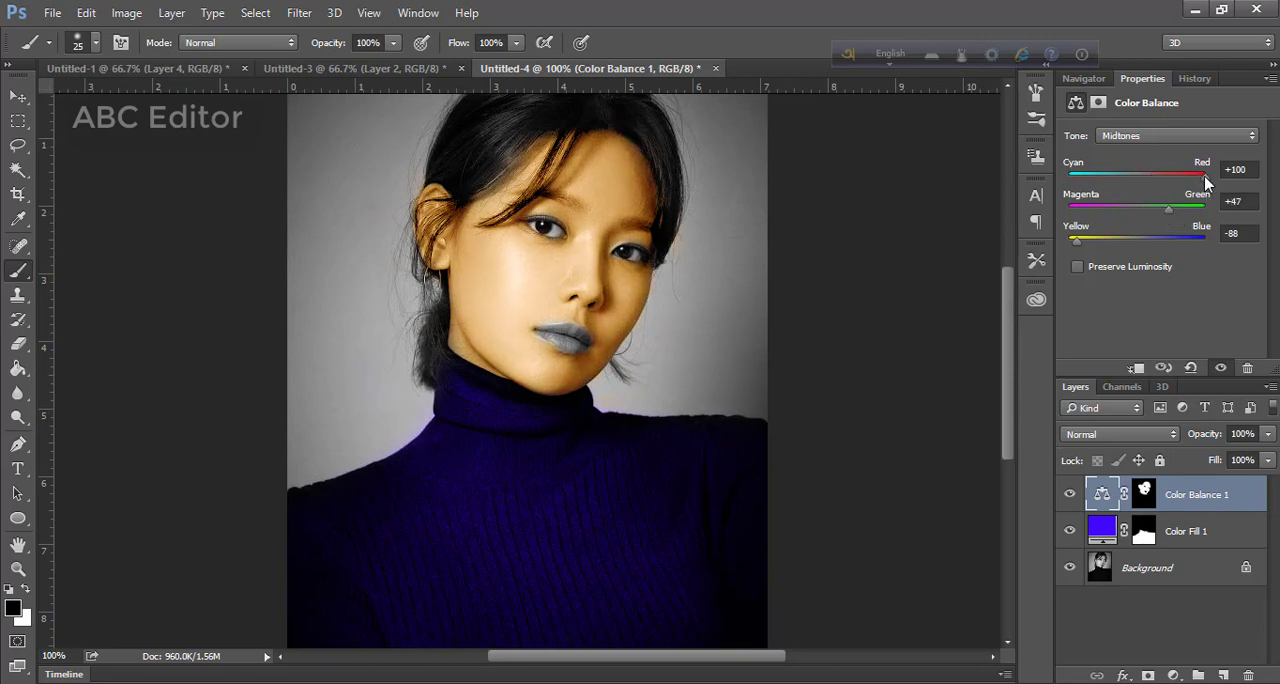
pyautogui.moveTo(1207, 180); pyautogui.dragTo(1165, 183)
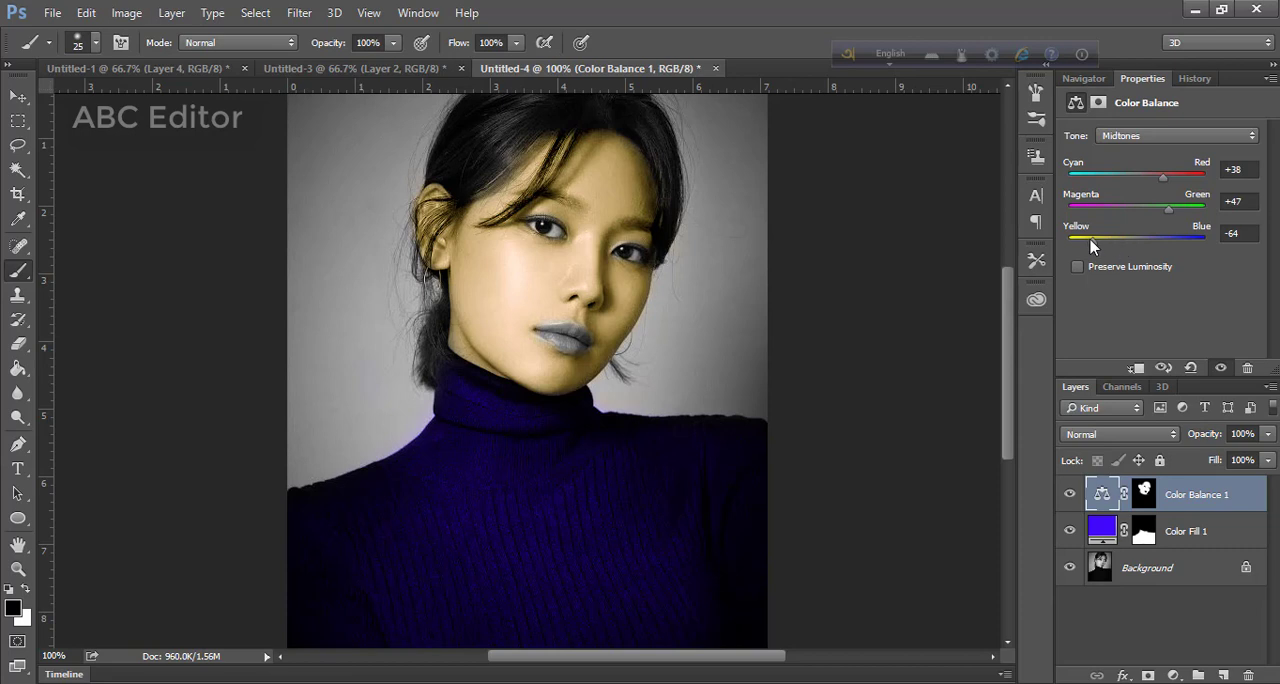
pyautogui.moveTo(1091, 242)
pyautogui.mouseDown()
pyautogui.moveTo(1118, 248)
pyautogui.moveTo(1093, 249)
pyautogui.mouseUp()
pyautogui.moveTo(1164, 212); pyautogui.dragTo(1155, 220)
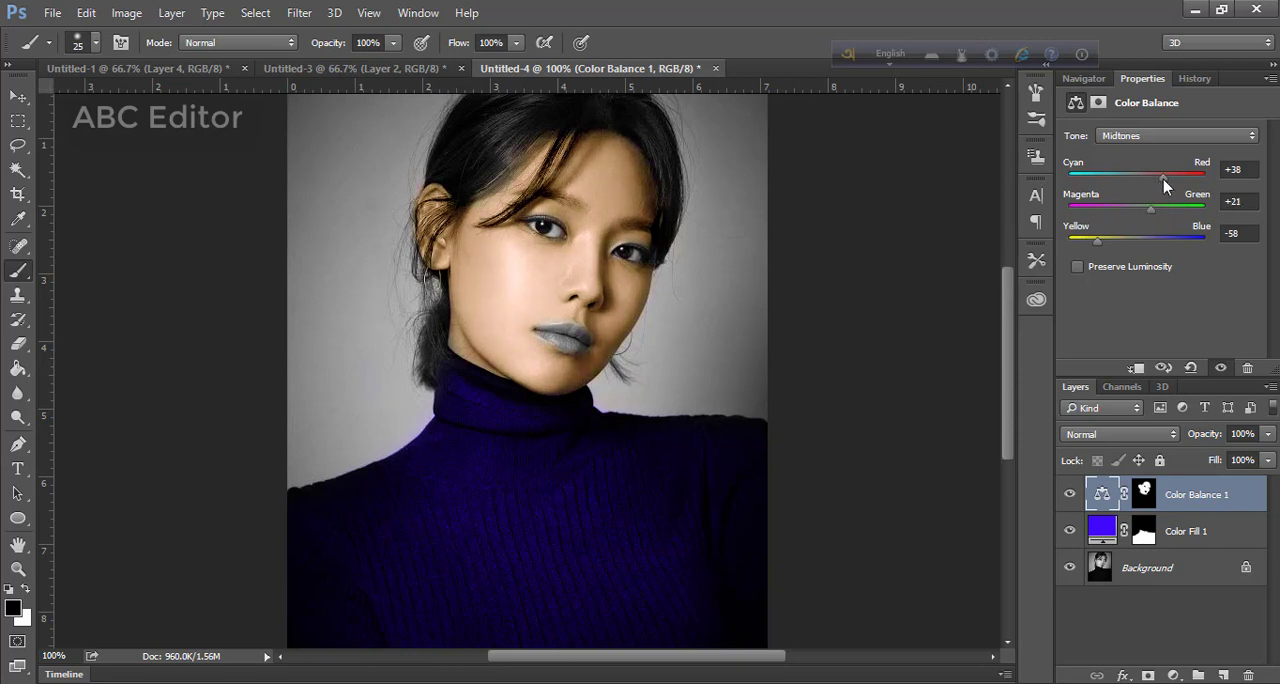
pyautogui.moveTo(1163, 179); pyautogui.dragTo(1166, 215)
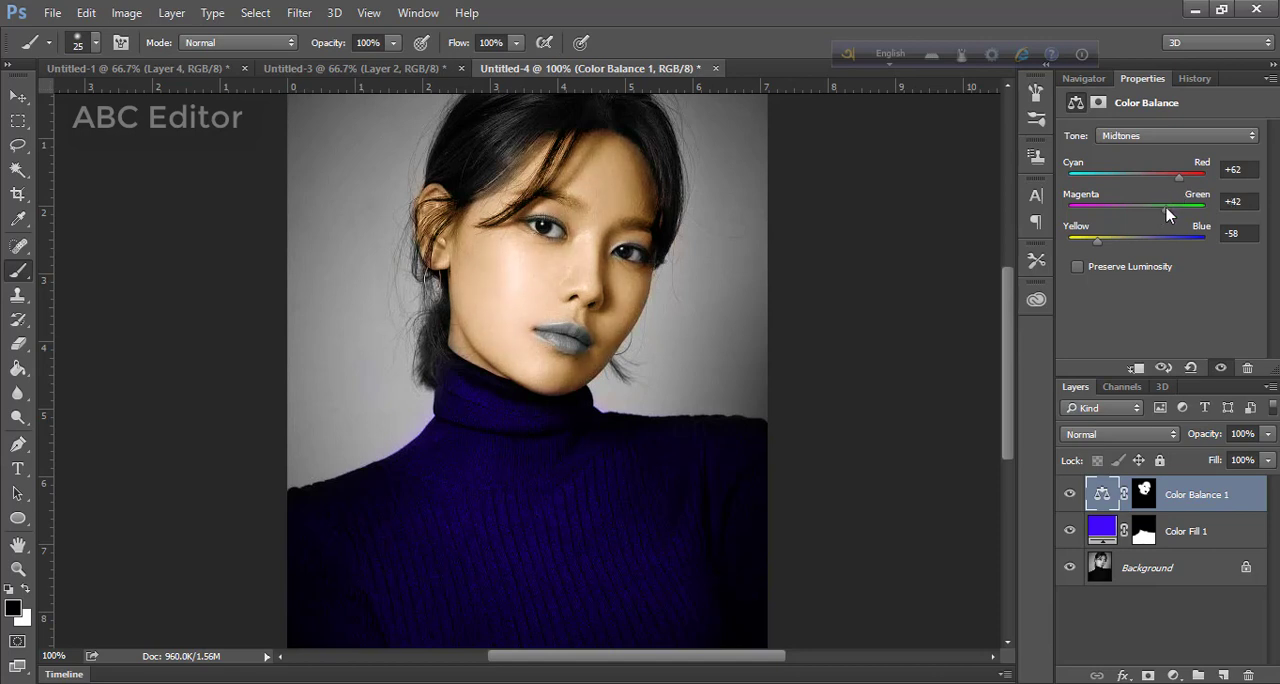
pyautogui.moveTo(1094, 242); pyautogui.dragTo(1109, 242)
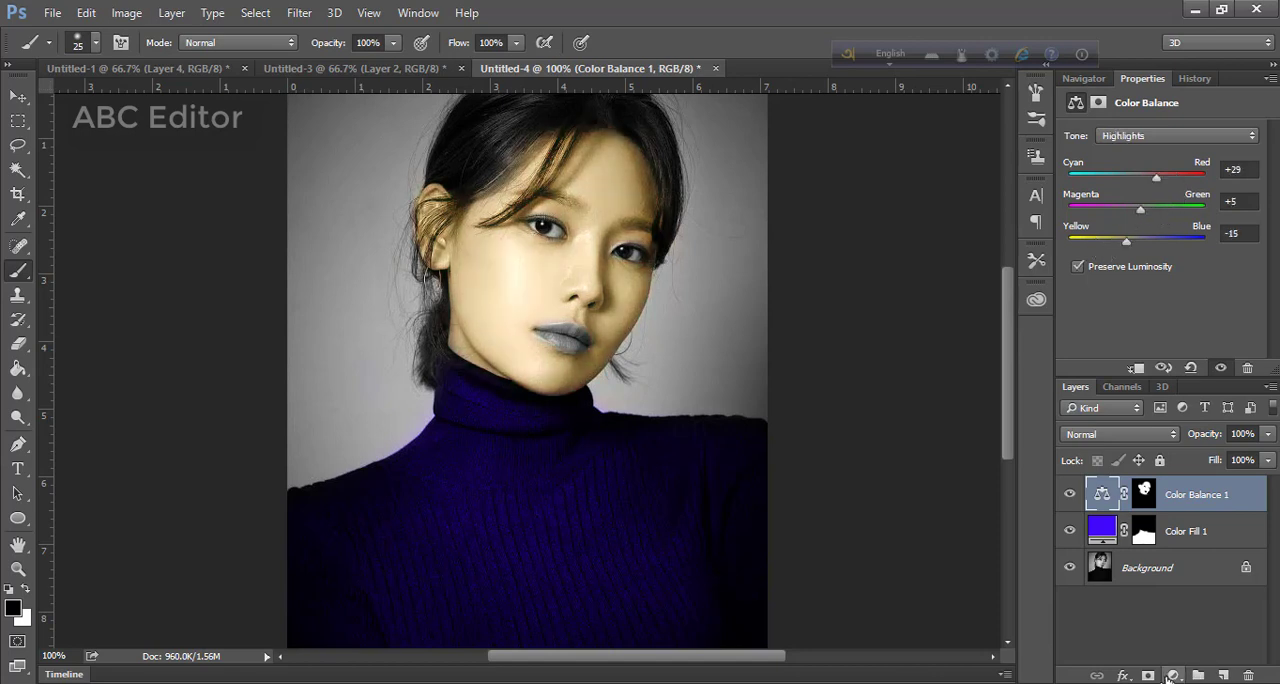
# Add a Curves adjustment clipped to the Color Balance layer and raise the middle of the RGB curve slightly
pyautogui.click(1174, 677)
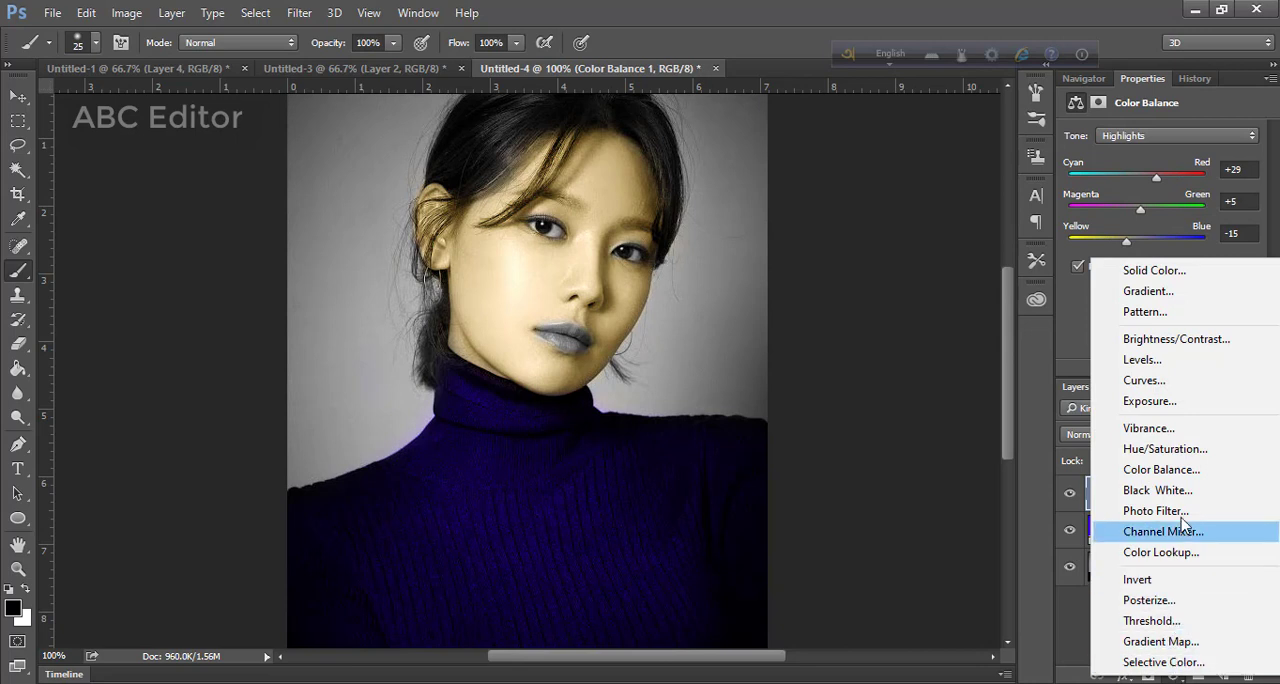
pyautogui.click(1180, 380)
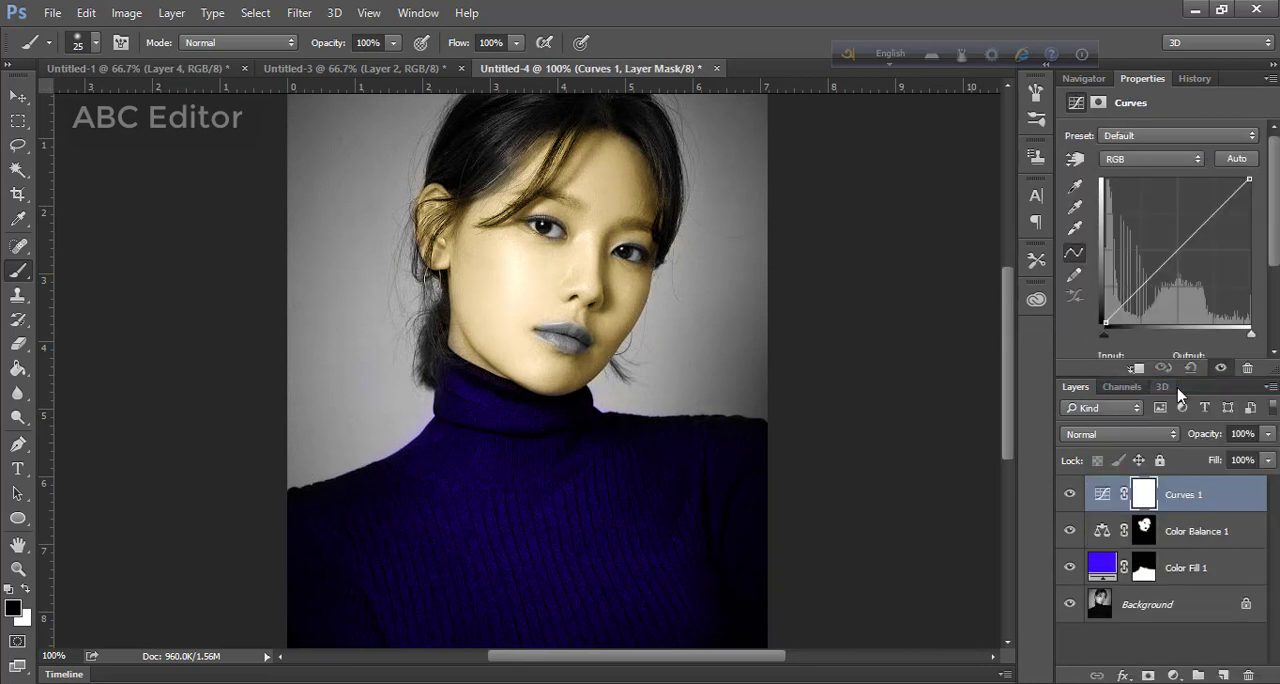
pyautogui.scroll(-1, 1160, 311)
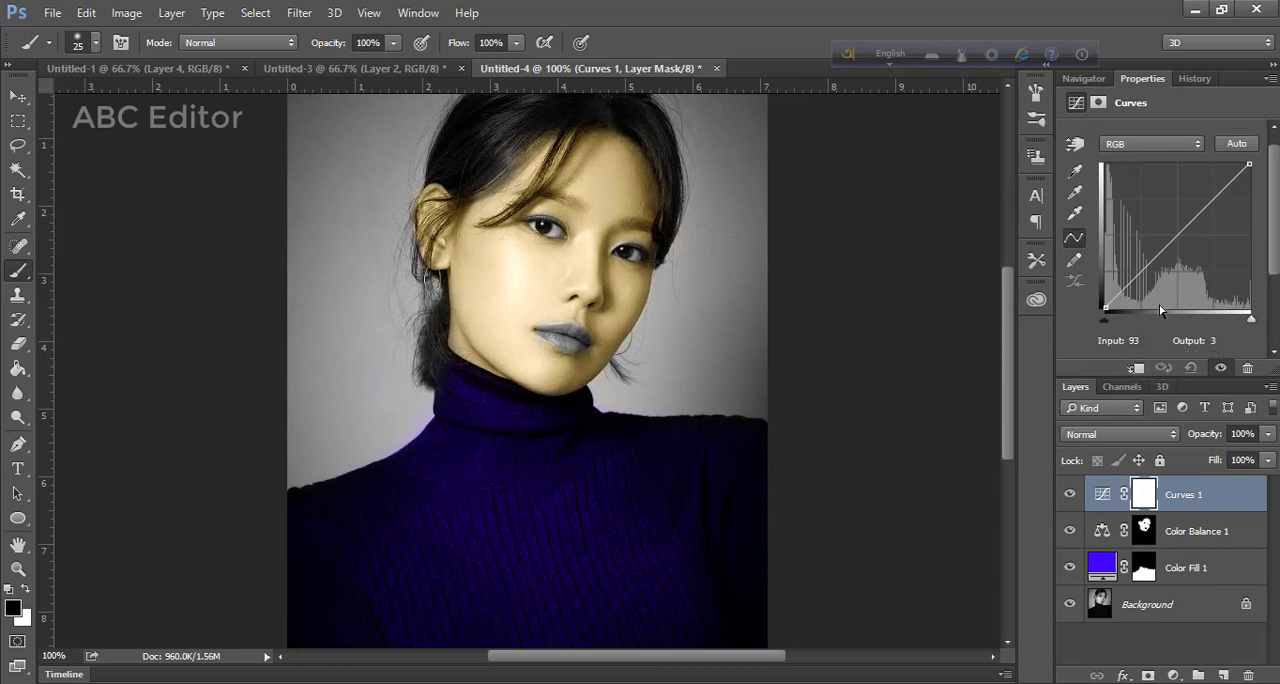
pyautogui.click(1137, 368)
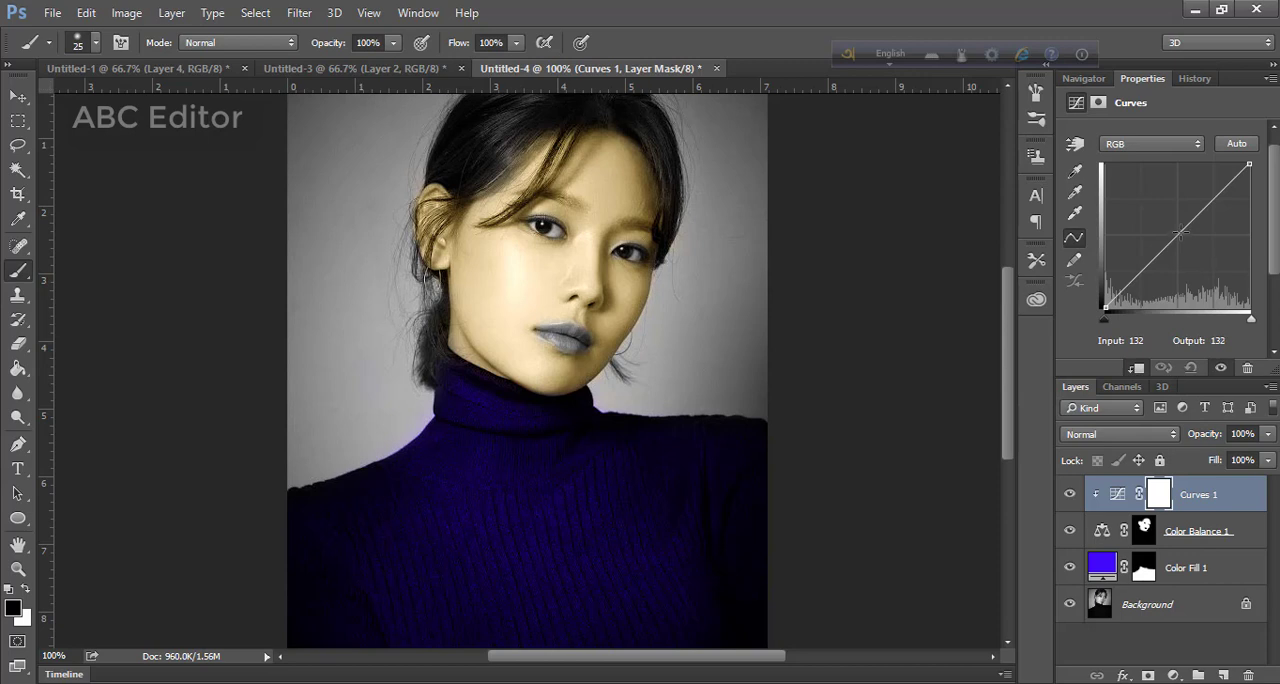
pyautogui.moveTo(1181, 234)
pyautogui.mouseDown()
pyautogui.moveTo(1190, 242)
pyautogui.moveTo(1170, 206)
pyautogui.moveTo(1203, 248)
pyautogui.moveTo(1185, 229)
pyautogui.mouseUp()
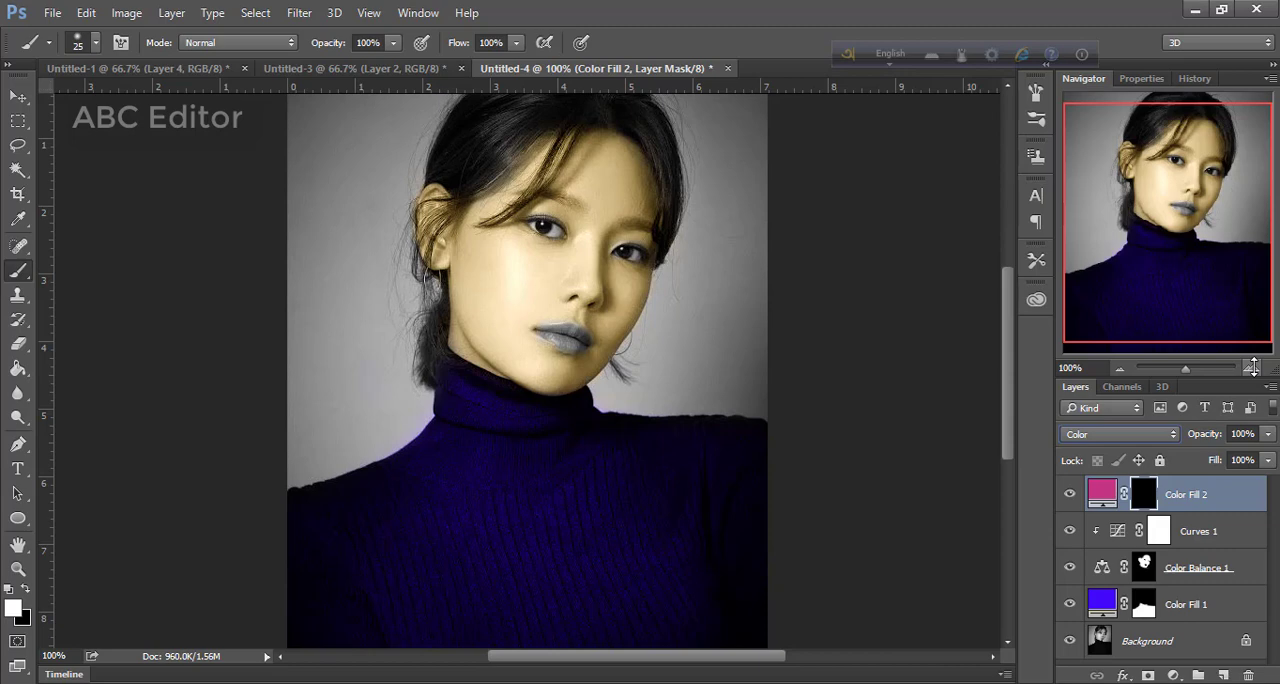
# Color the lips by painting white on the pink fill layer's mask with an 18 px soft brush
pyautogui.click(1252, 367)
pyautogui.click(1252, 367)
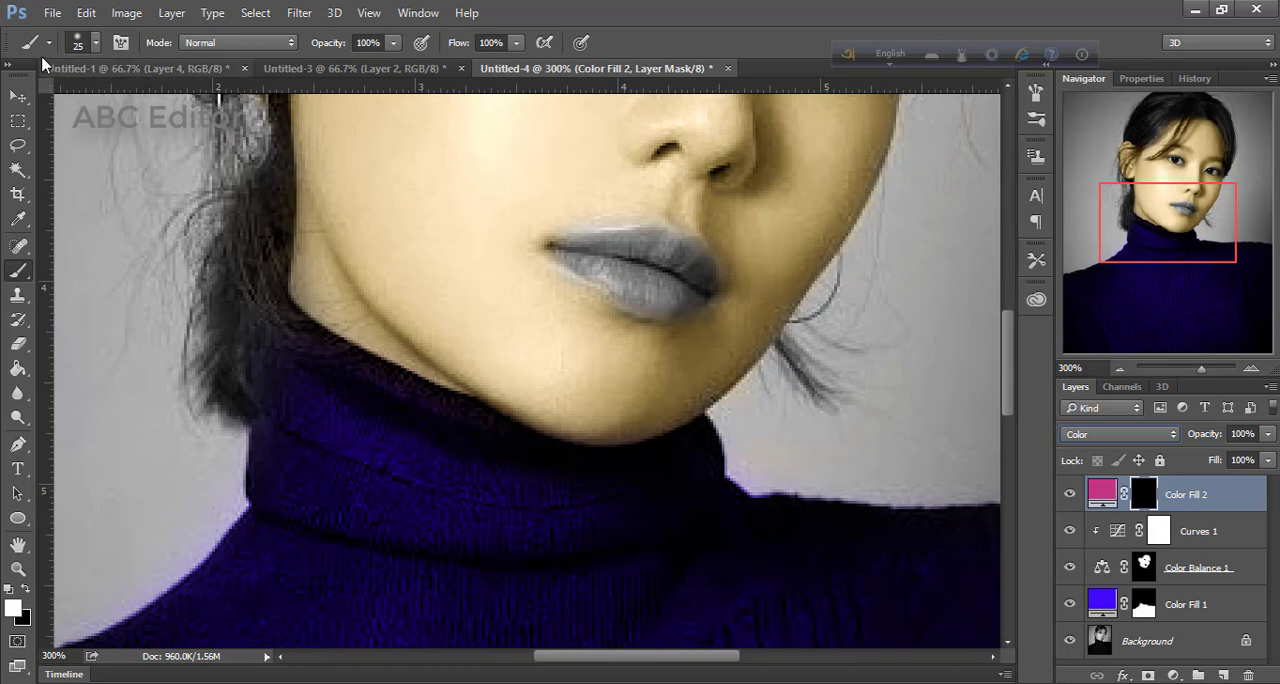
pyautogui.click(82, 43)
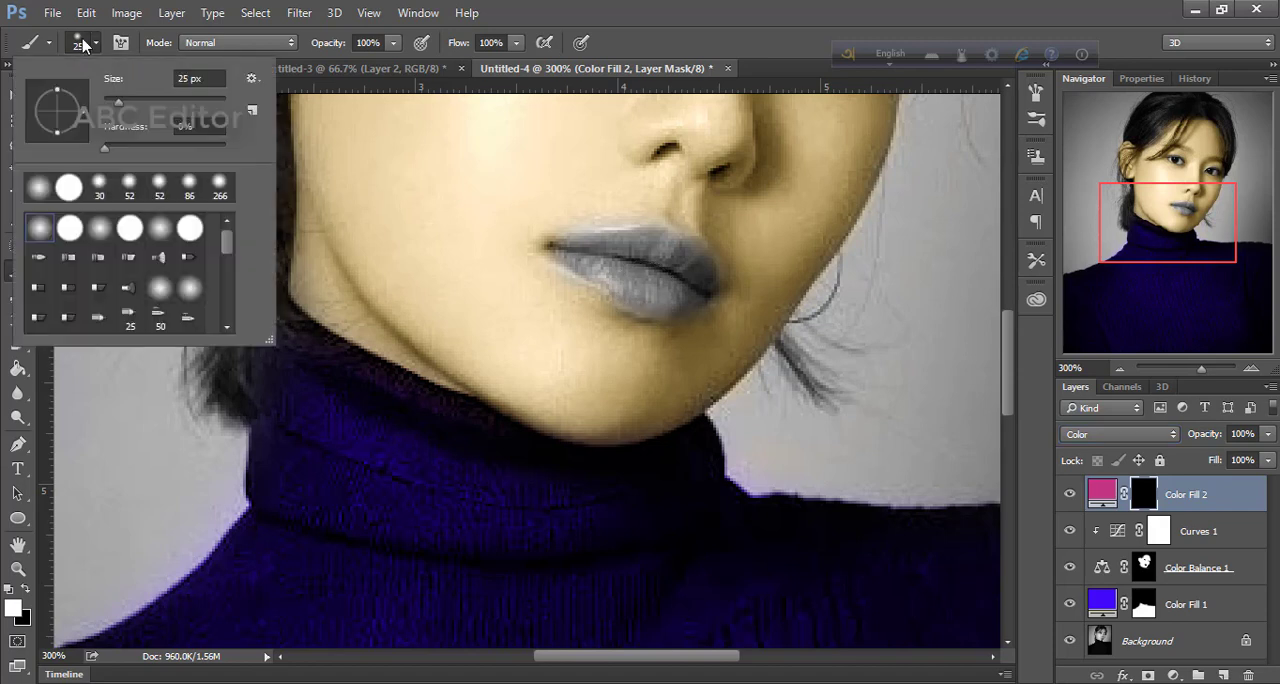
pyautogui.click(115, 103)
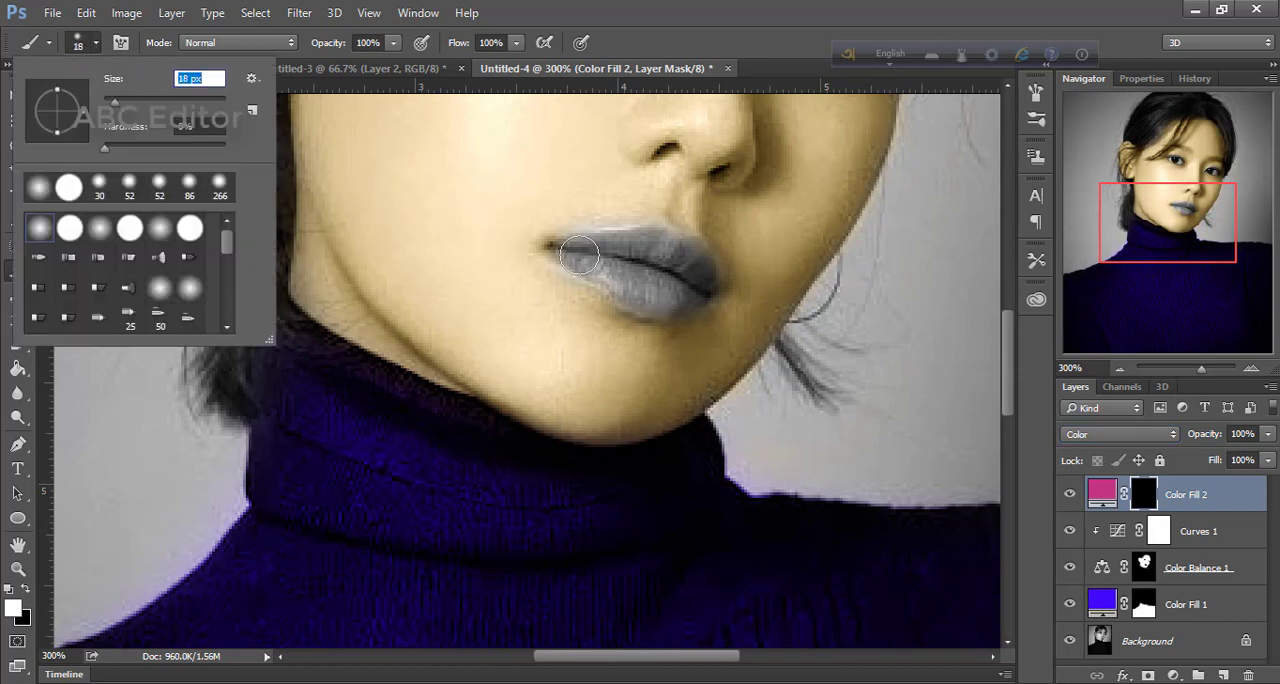
pyautogui.moveTo(578, 255)
pyautogui.mouseDown()
pyautogui.moveTo(660, 252)
pyautogui.moveTo(688, 266)
pyautogui.moveTo(692, 288)
pyautogui.moveTo(650, 297)
pyautogui.moveTo(572, 255)
pyautogui.moveTo(699, 291)
pyautogui.moveTo(703, 274)
pyautogui.moveTo(655, 292)
pyautogui.moveTo(578, 260)
pyautogui.moveTo(672, 296)
pyautogui.moveTo(686, 271)
pyautogui.moveTo(703, 271)
pyautogui.moveTo(672, 252)
pyautogui.moveTo(585, 246)
pyautogui.moveTo(675, 280)
pyautogui.moveTo(613, 280)
pyautogui.moveTo(589, 263)
pyautogui.moveTo(636, 290)
pyautogui.moveTo(694, 286)
pyautogui.moveTo(676, 293)
pyautogui.mouseUp()
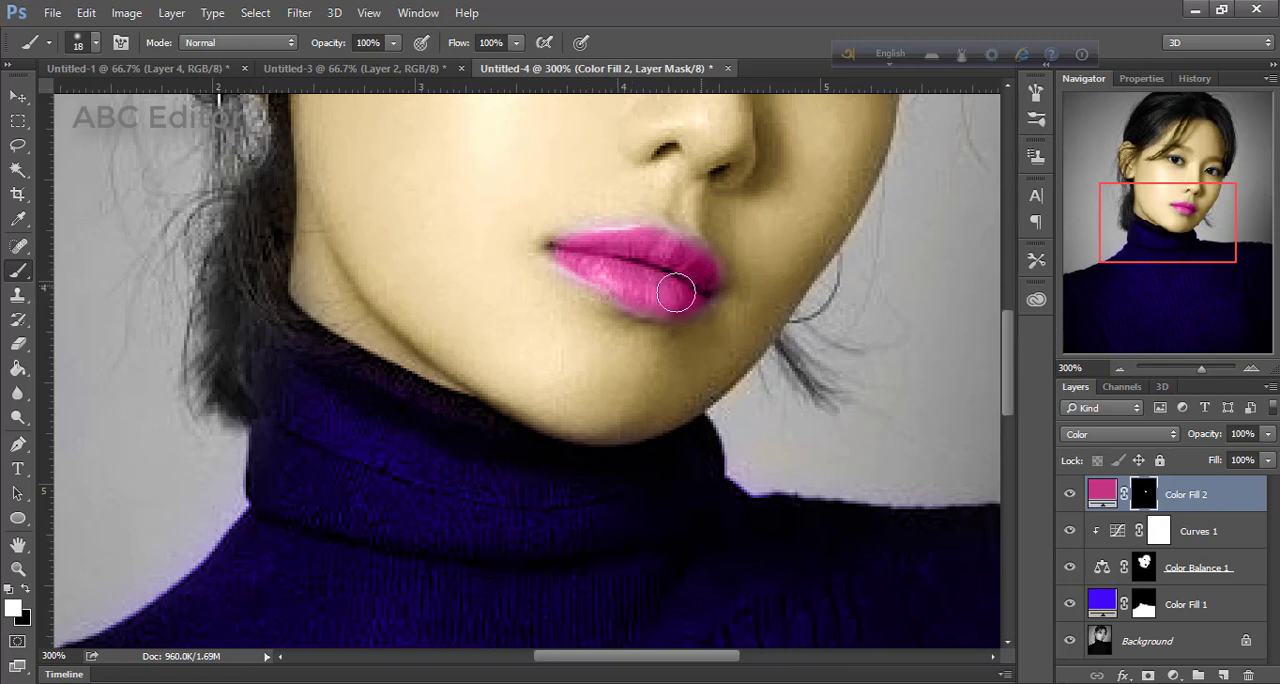
pyautogui.click(1121, 369)
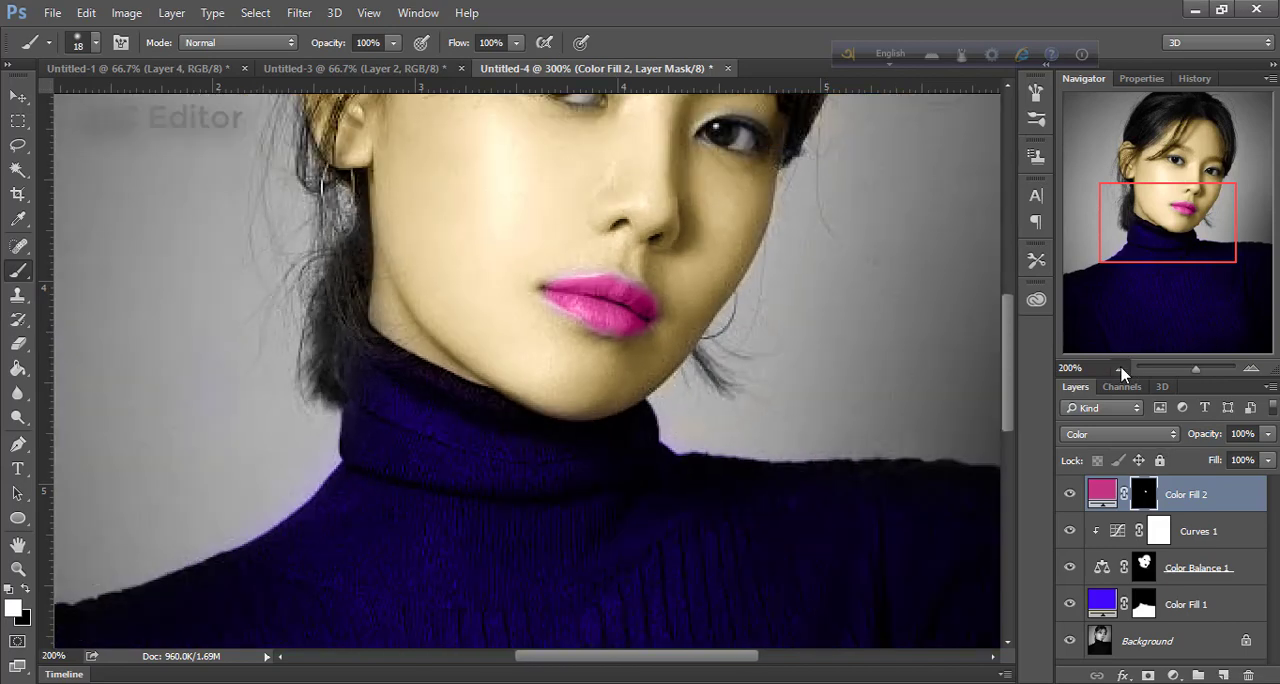
pyautogui.click(1121, 369)
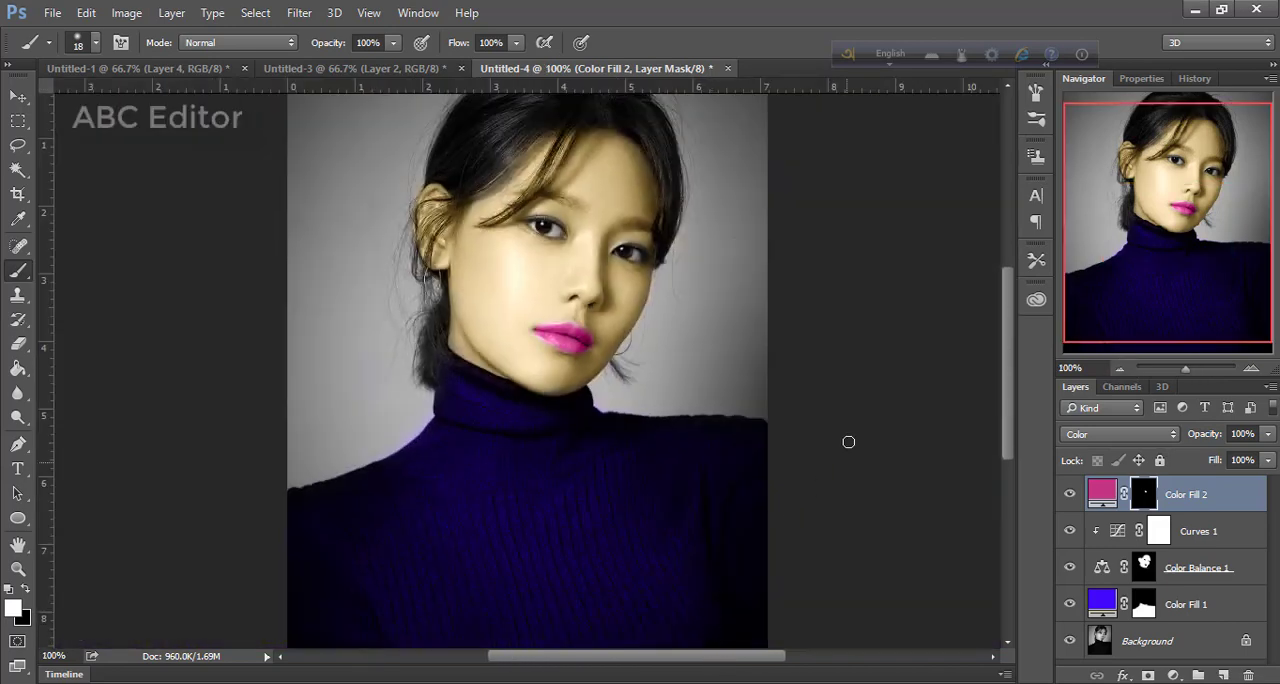
# Add a gray #909090 Solid Color fill layer above the pink lip fill
pyautogui.click(1173, 676)
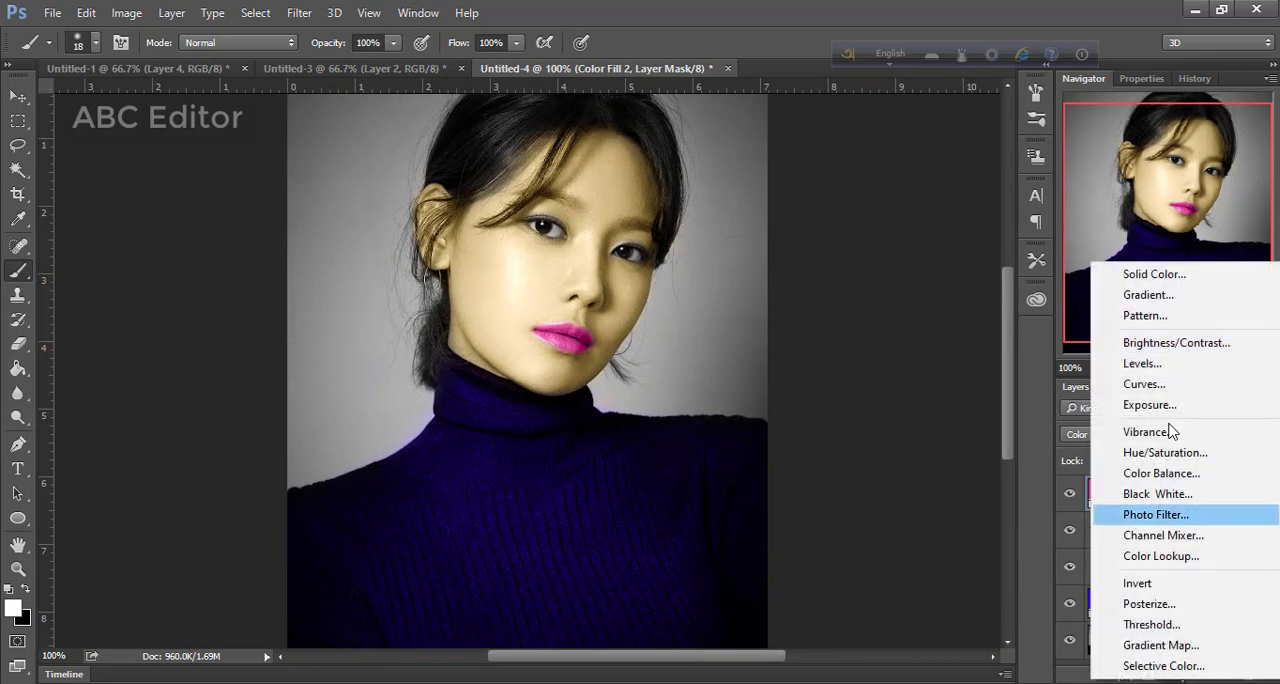
pyautogui.click(1170, 274)
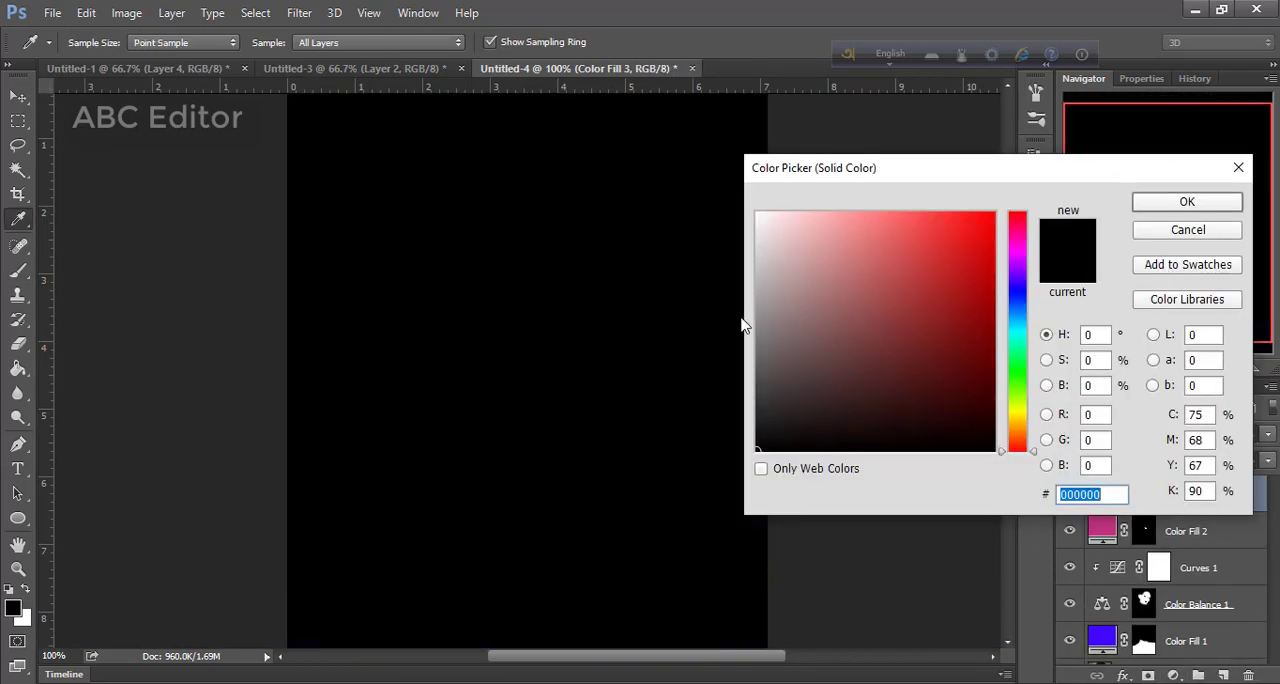
pyautogui.moveTo(767, 310); pyautogui.dragTo(744, 316)
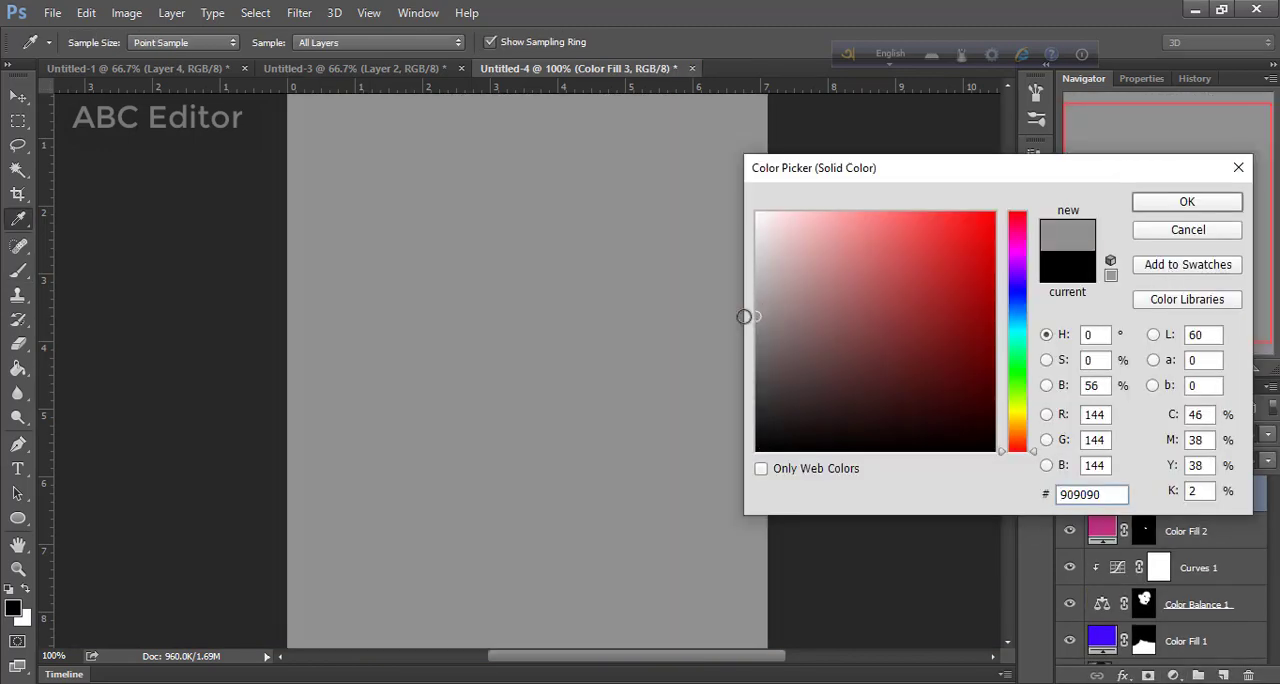
pyautogui.click(1150, 205)
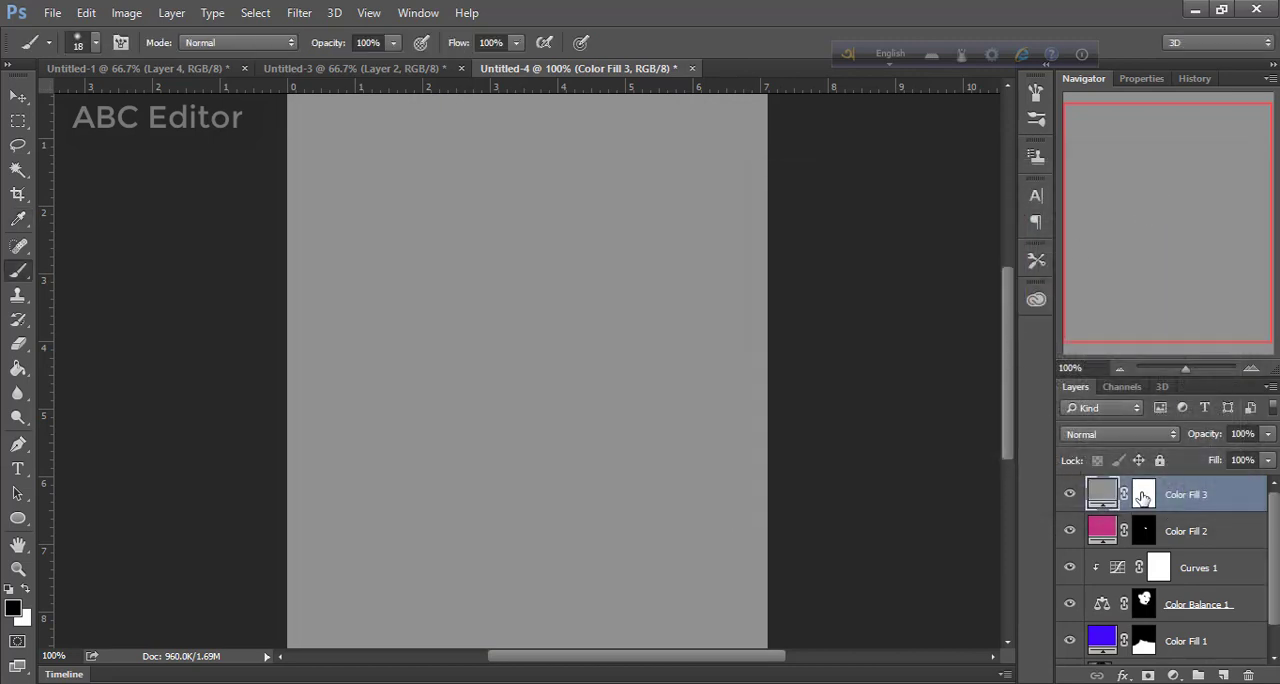
# Set the gray fill layer's blend mode to Color and invert its mask to black
pyautogui.click(1143, 497)
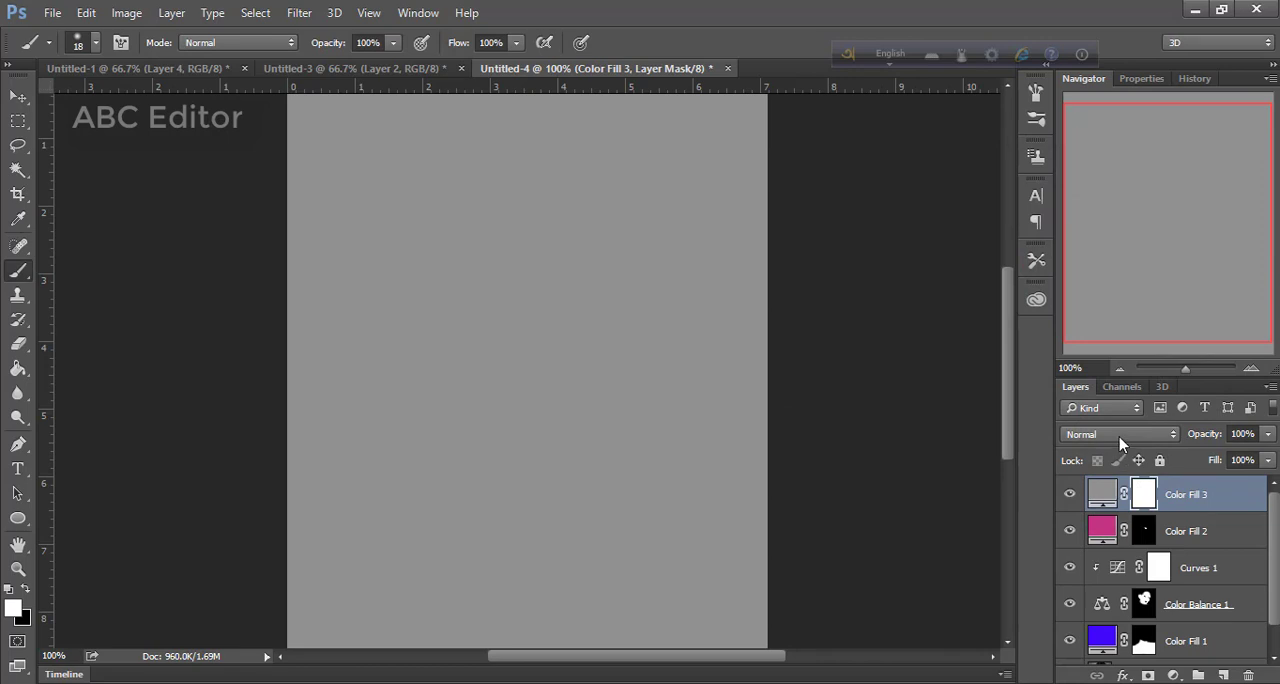
pyautogui.click(1120, 436)
pyautogui.click(1110, 421)
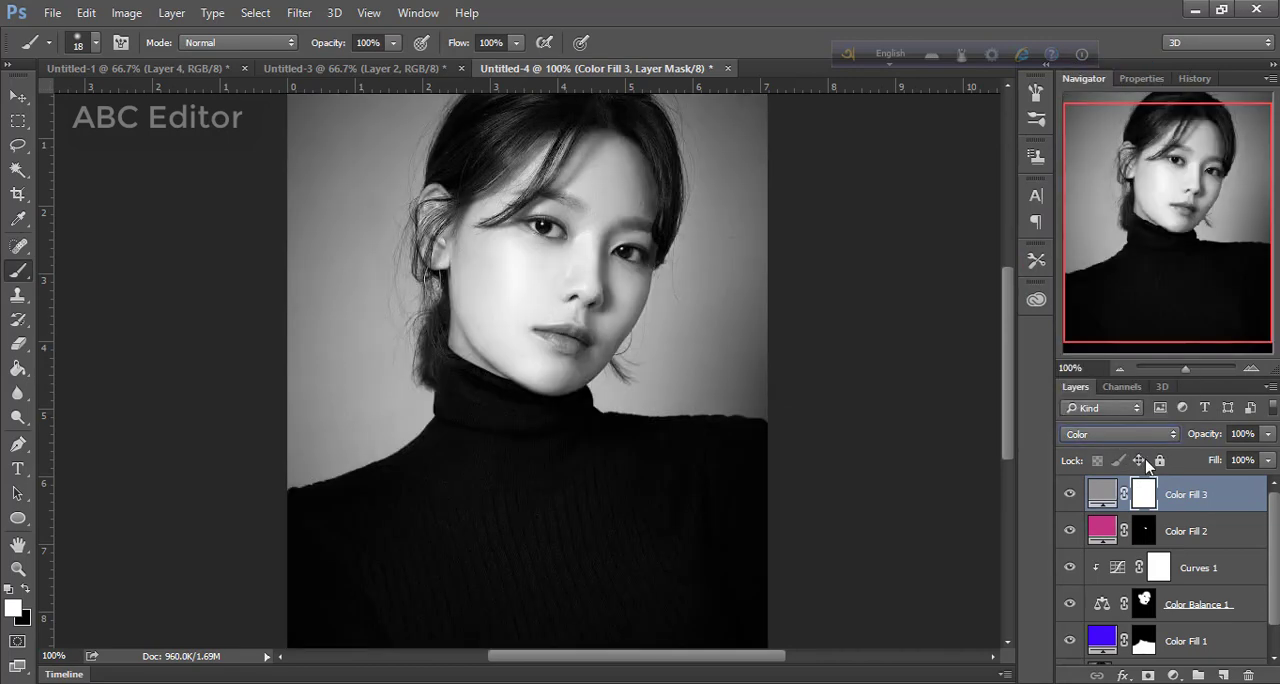
pyautogui.hotkey('ctrl', 'i')
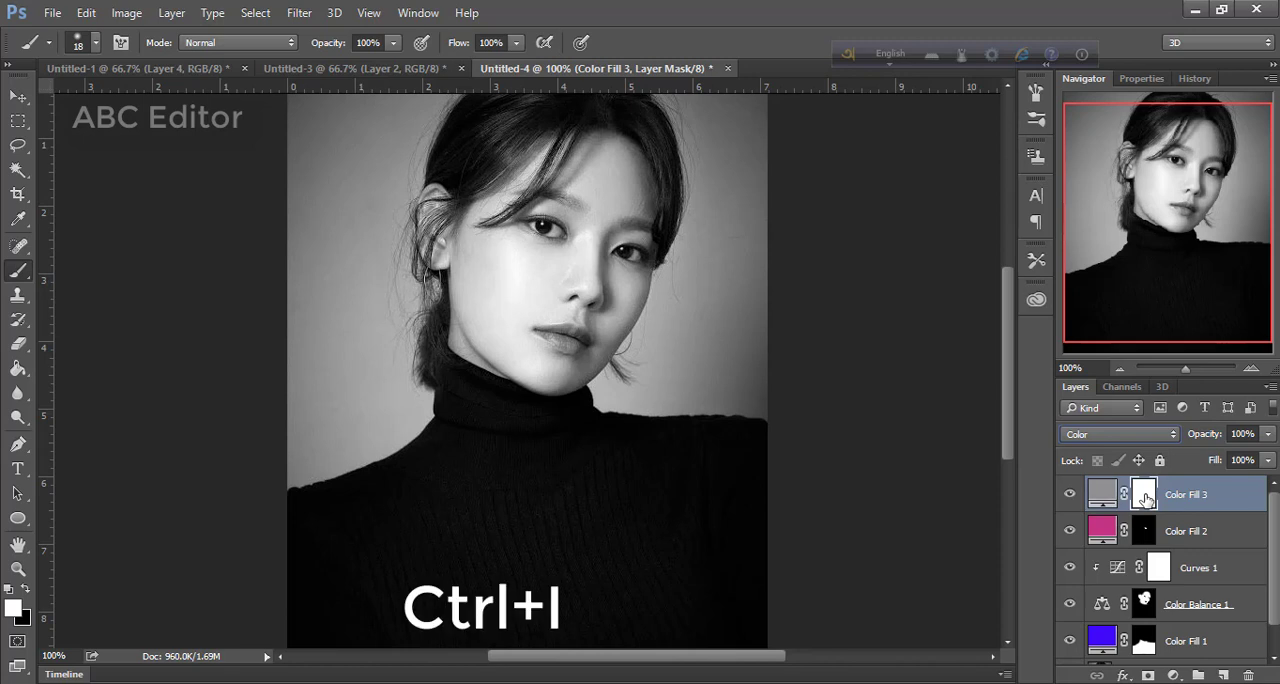
pyautogui.hotkey('ctrl', 'i')
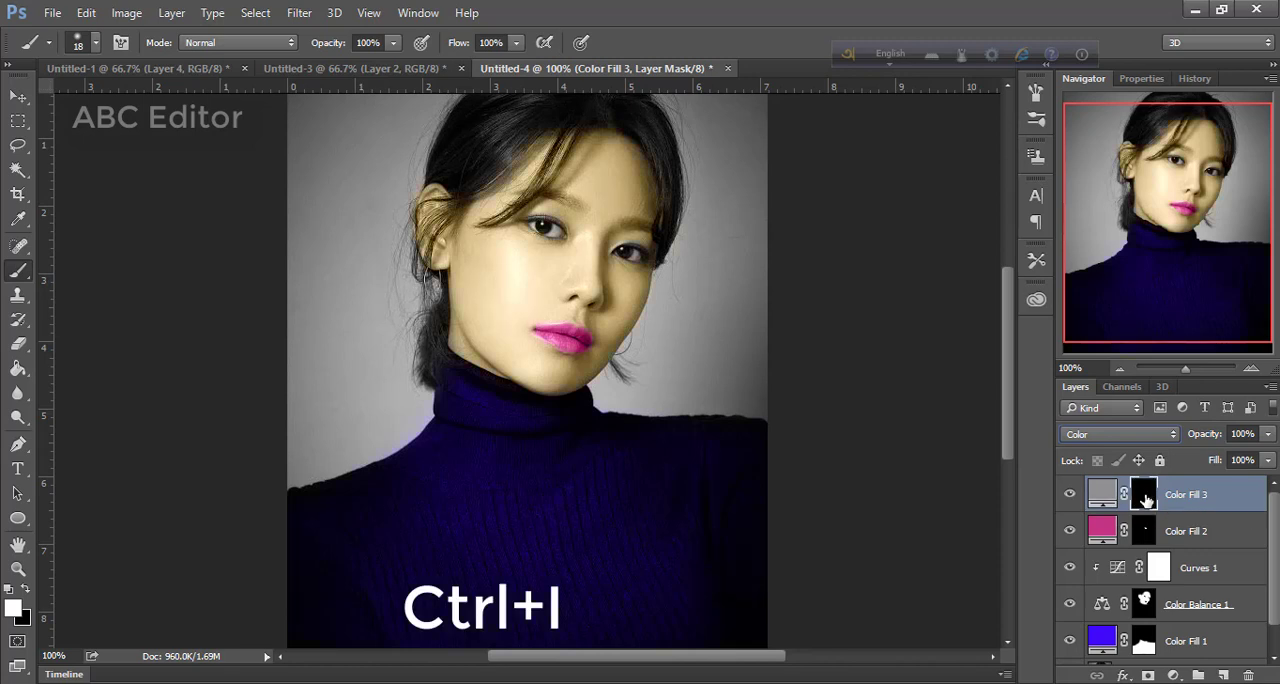
# Paint white on the gray fill layer's mask over both eyes to neutralize their color
pyautogui.click(1251, 368)
pyautogui.click(1251, 368)
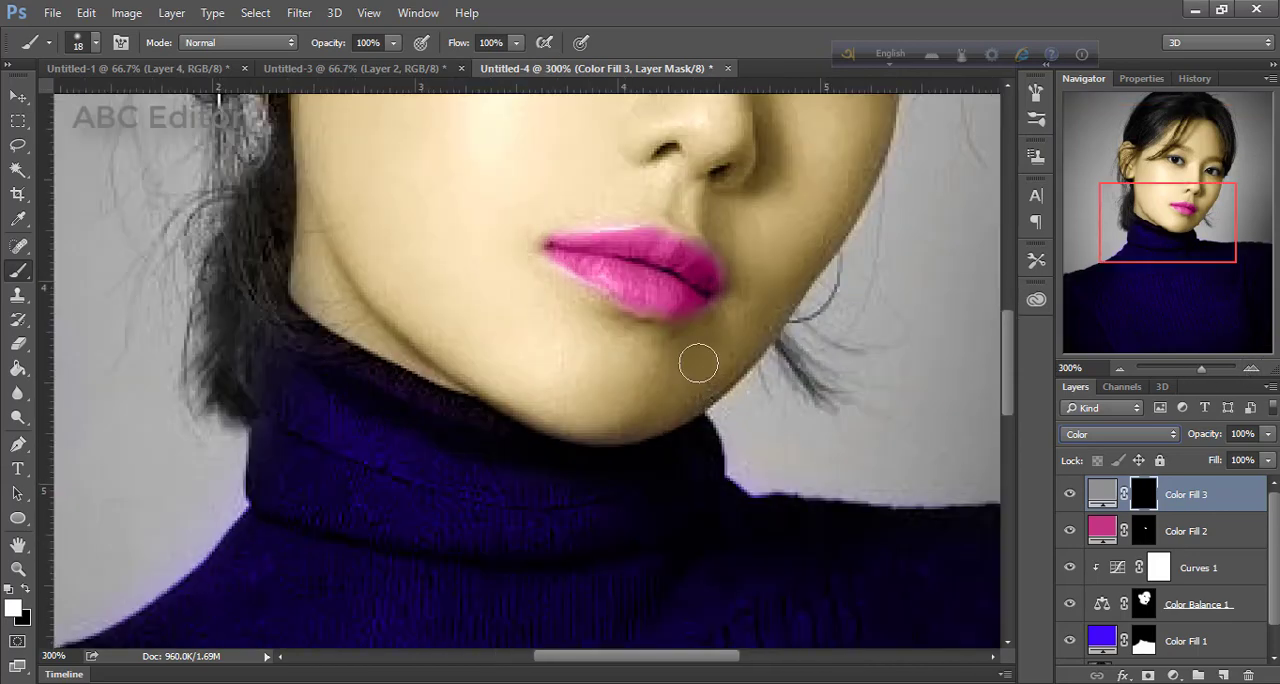
pyautogui.moveTo(1184, 228); pyautogui.dragTo(1202, 195)
pyautogui.moveTo(496, 281)
pyautogui.mouseDown()
pyautogui.moveTo(434, 253)
pyautogui.moveTo(474, 273)
pyautogui.mouseUp()
pyautogui.moveTo(700, 338); pyautogui.dragTo(731, 347)
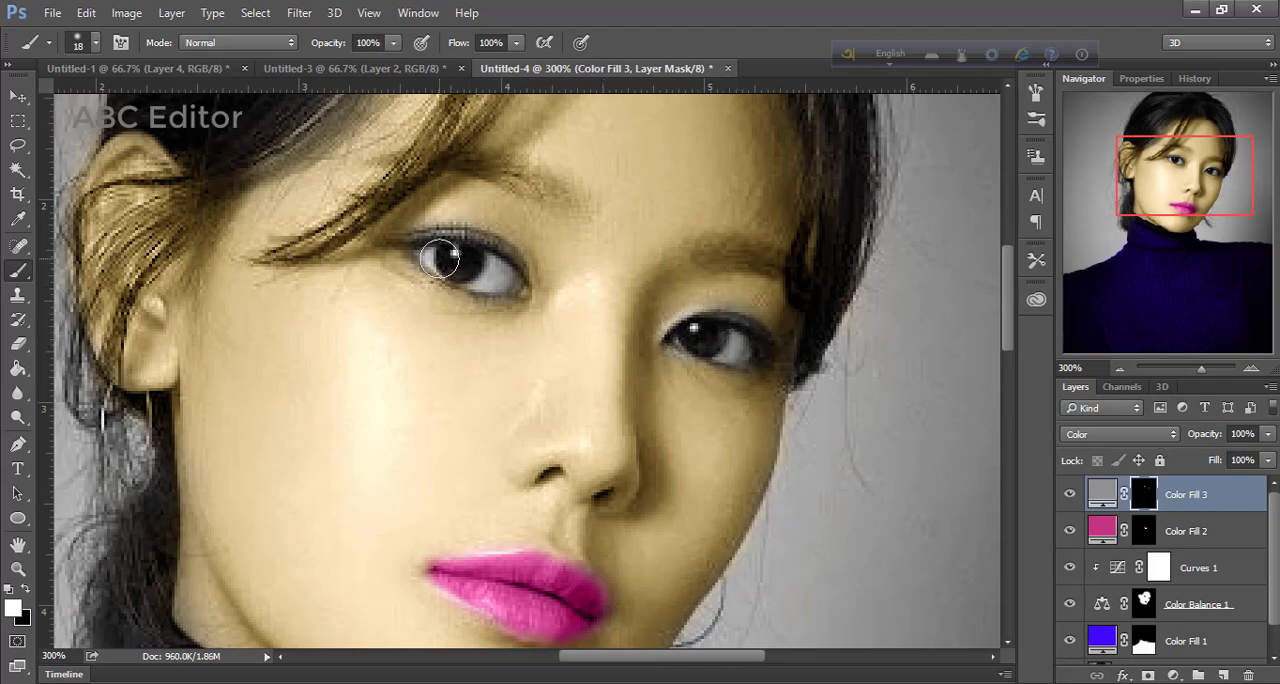
pyautogui.moveTo(438, 257); pyautogui.dragTo(495, 281)
# Select the Color Balance layer's mask and paint white across both eyes
pyautogui.scroll(-1, 1140, 610)
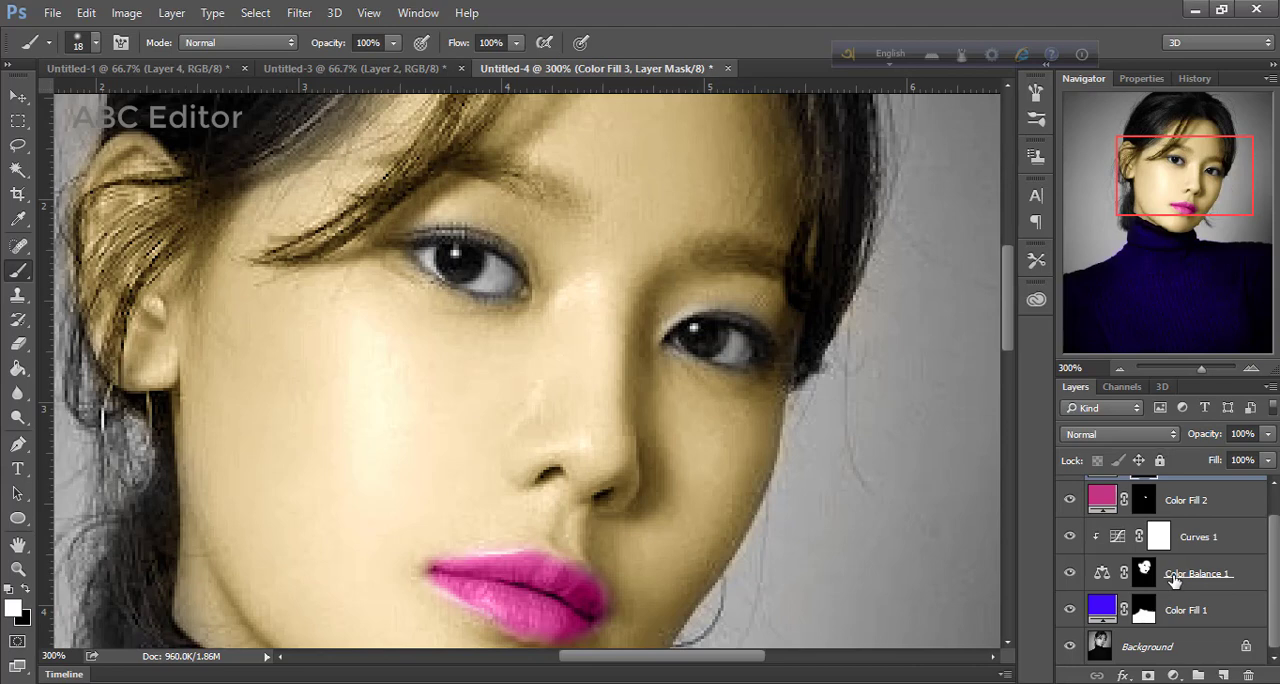
pyautogui.click(1174, 583)
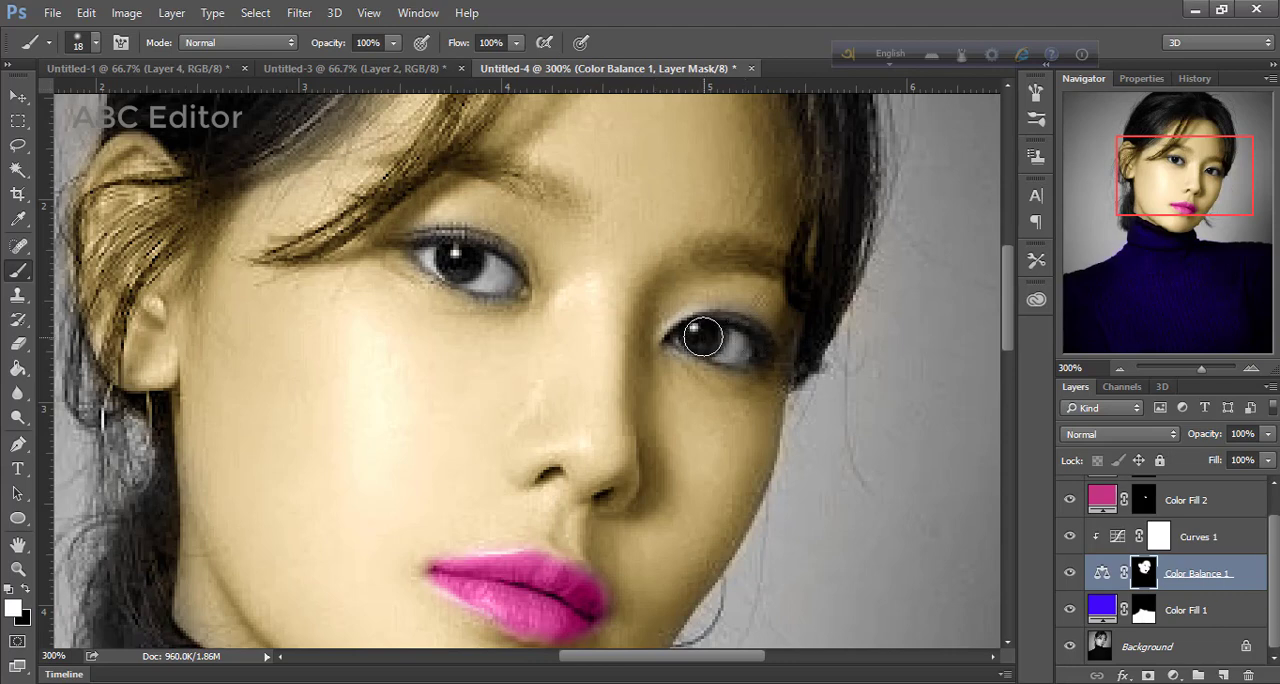
pyautogui.moveTo(703, 338); pyautogui.dragTo(740, 348)
pyautogui.moveTo(517, 290); pyautogui.dragTo(497, 282)
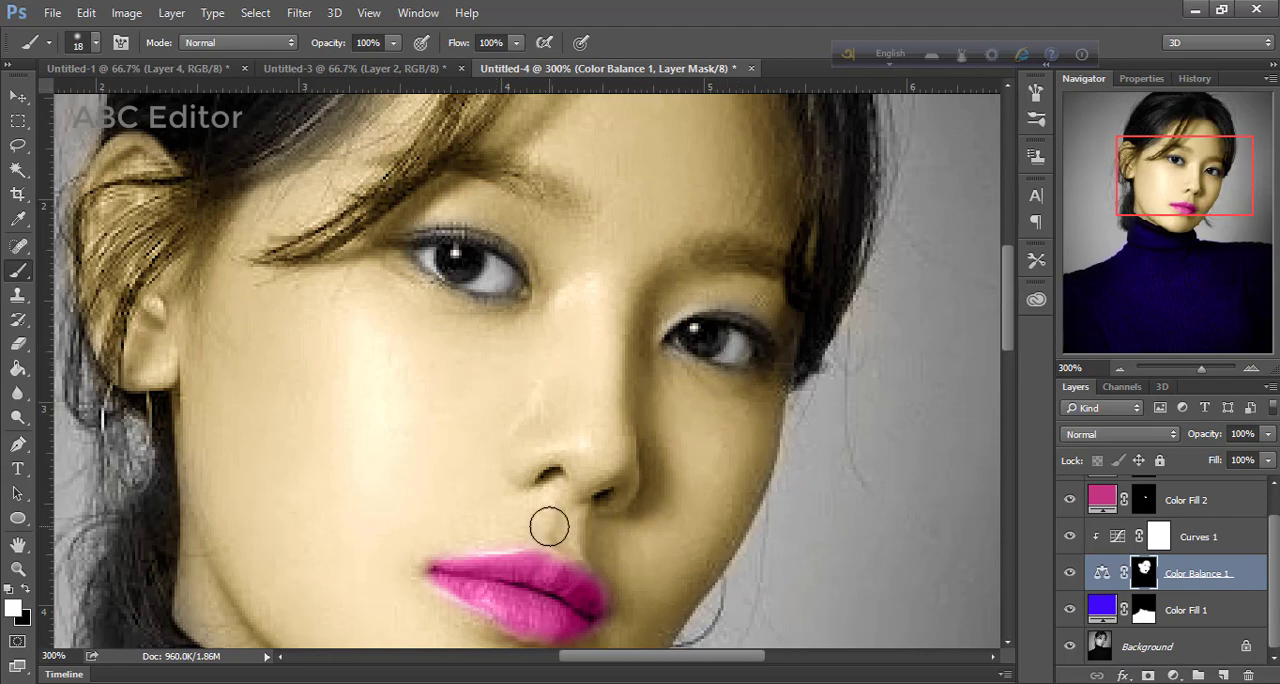
# Add a yellow Solid Color fill layer above the gray fill, with a black mask and the Color blend mode
pyautogui.click(1118, 369)
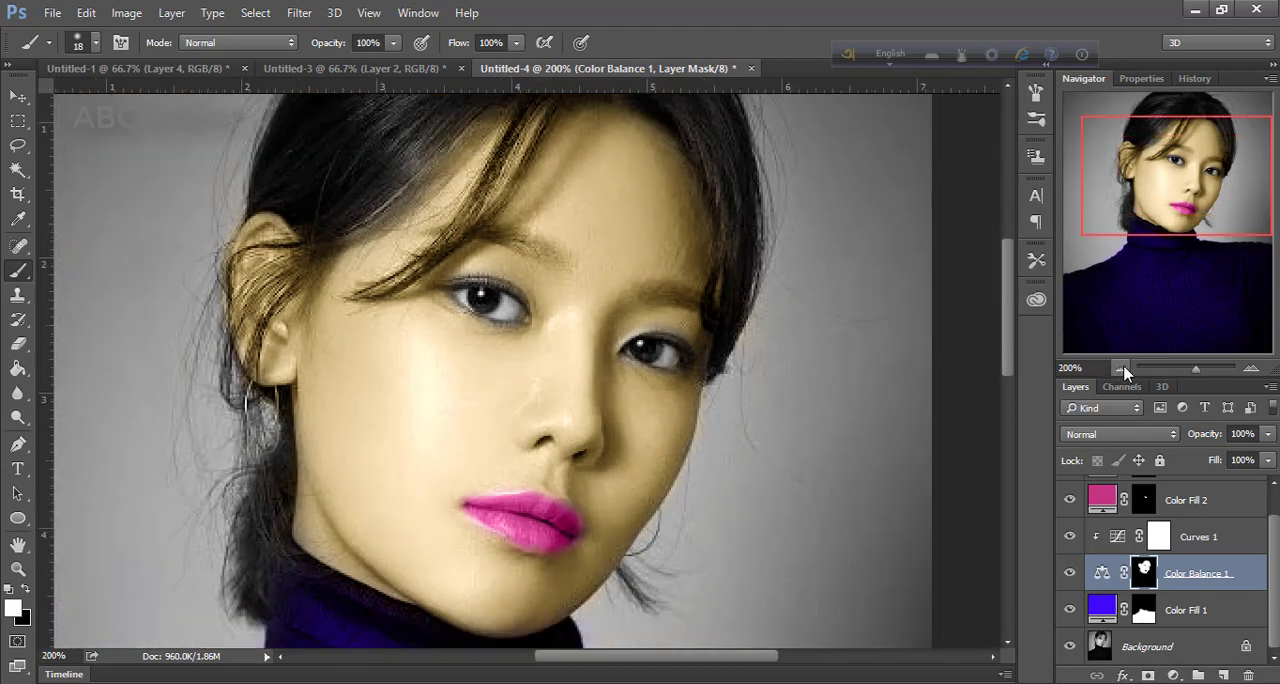
pyautogui.click(1120, 369)
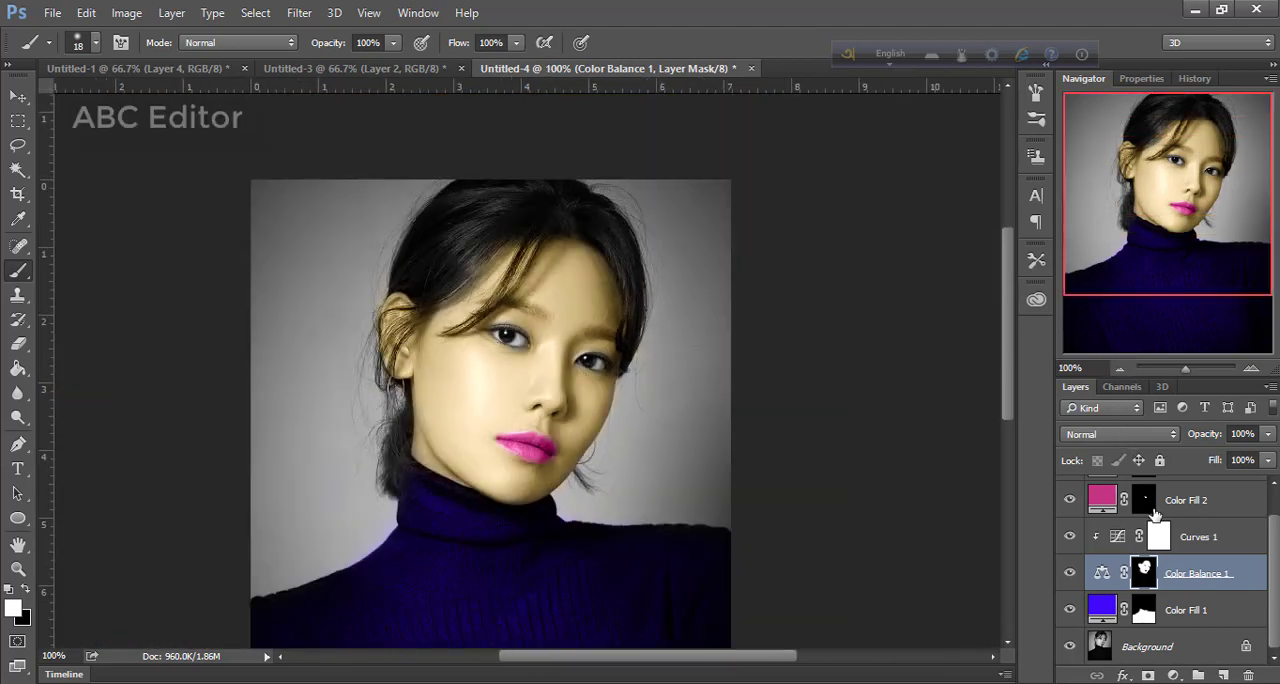
pyautogui.scroll(1, 1155, 512)
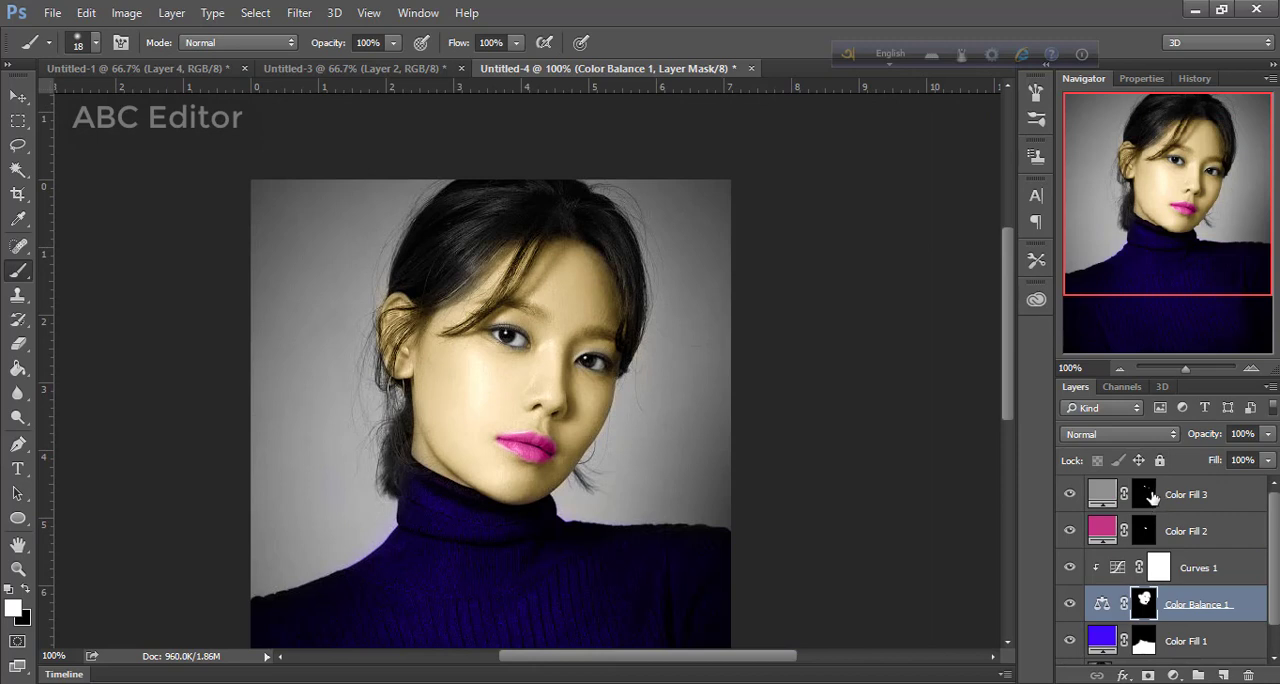
pyautogui.click(1153, 497)
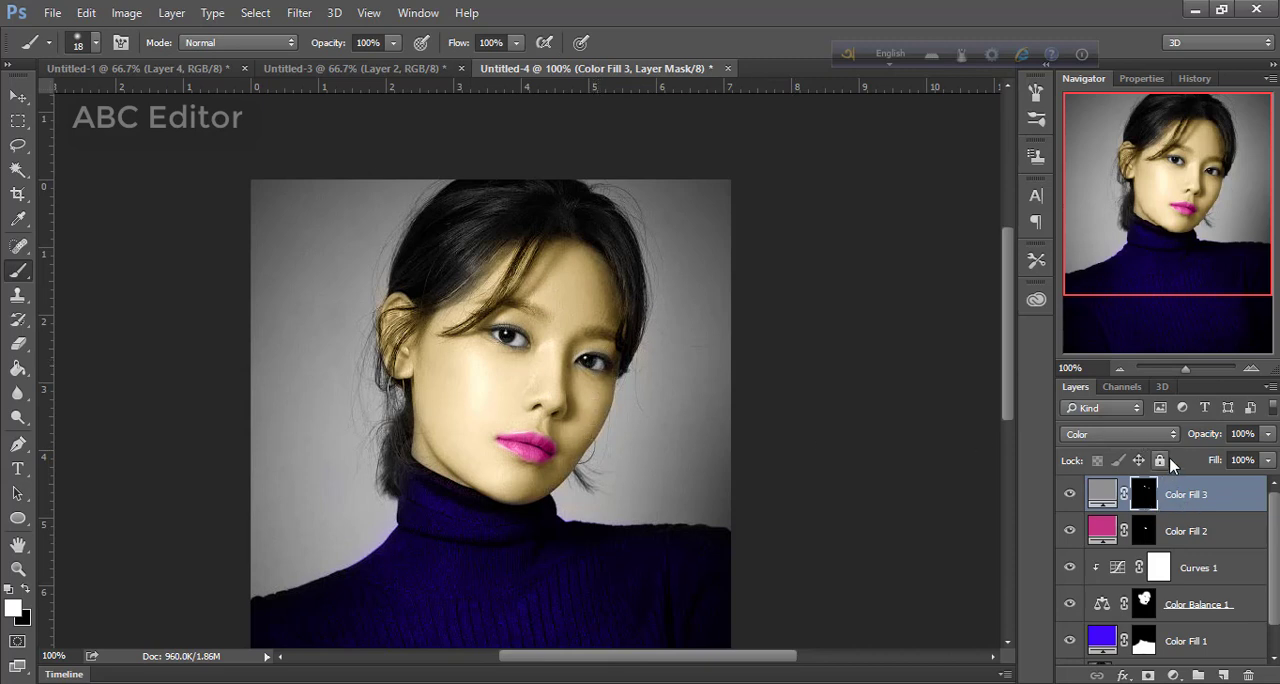
pyautogui.click(1125, 367)
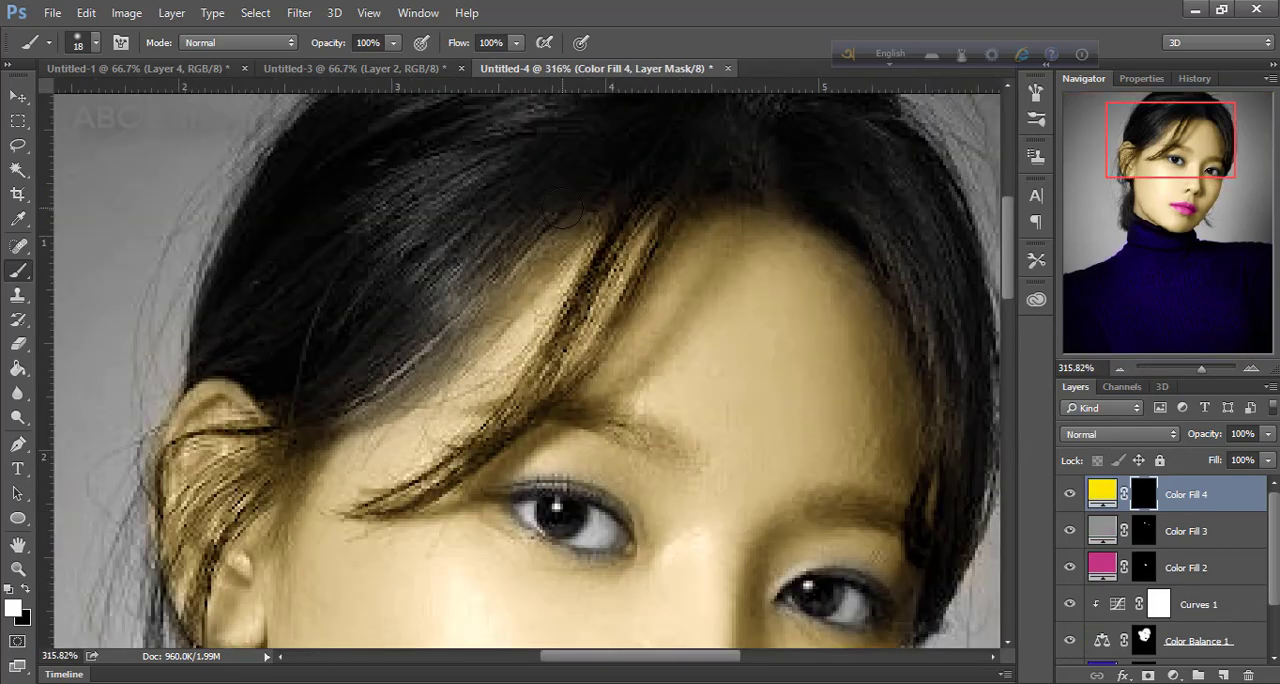
pyautogui.moveTo(640, 152); pyautogui.dragTo(566, 208)
pyautogui.hotkey('ctrl', 'z')
pyautogui.click(1115, 435)
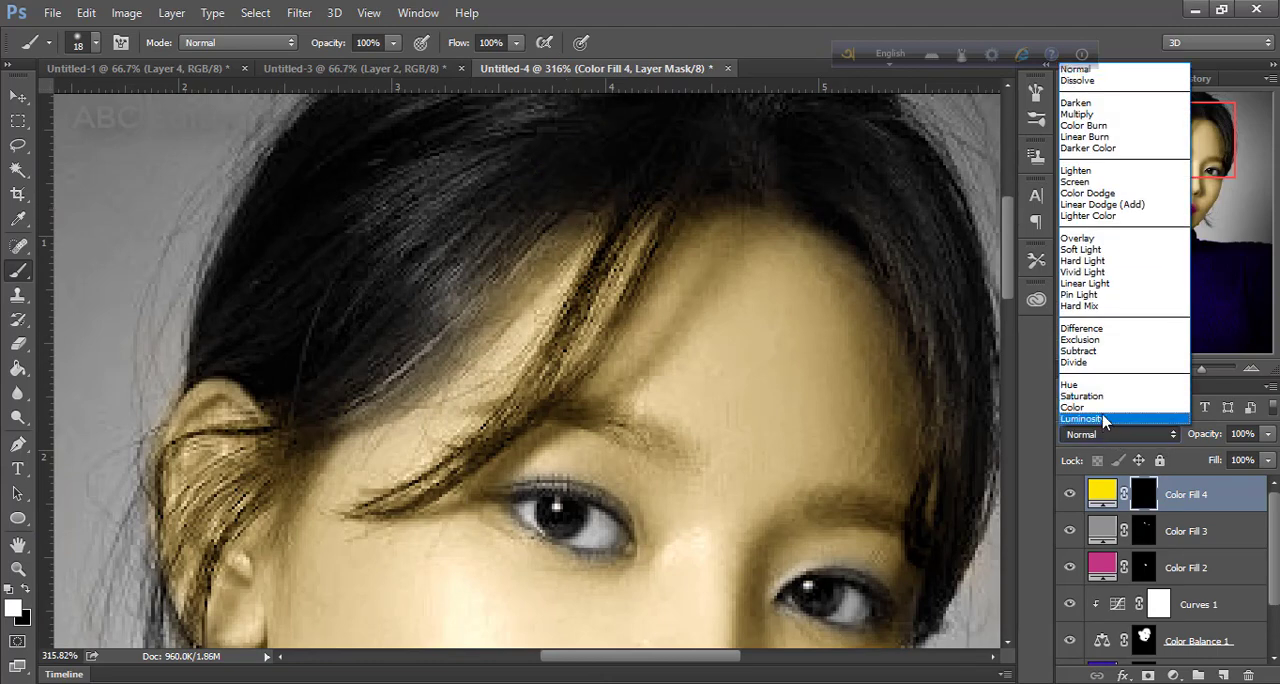
pyautogui.click(1100, 407)
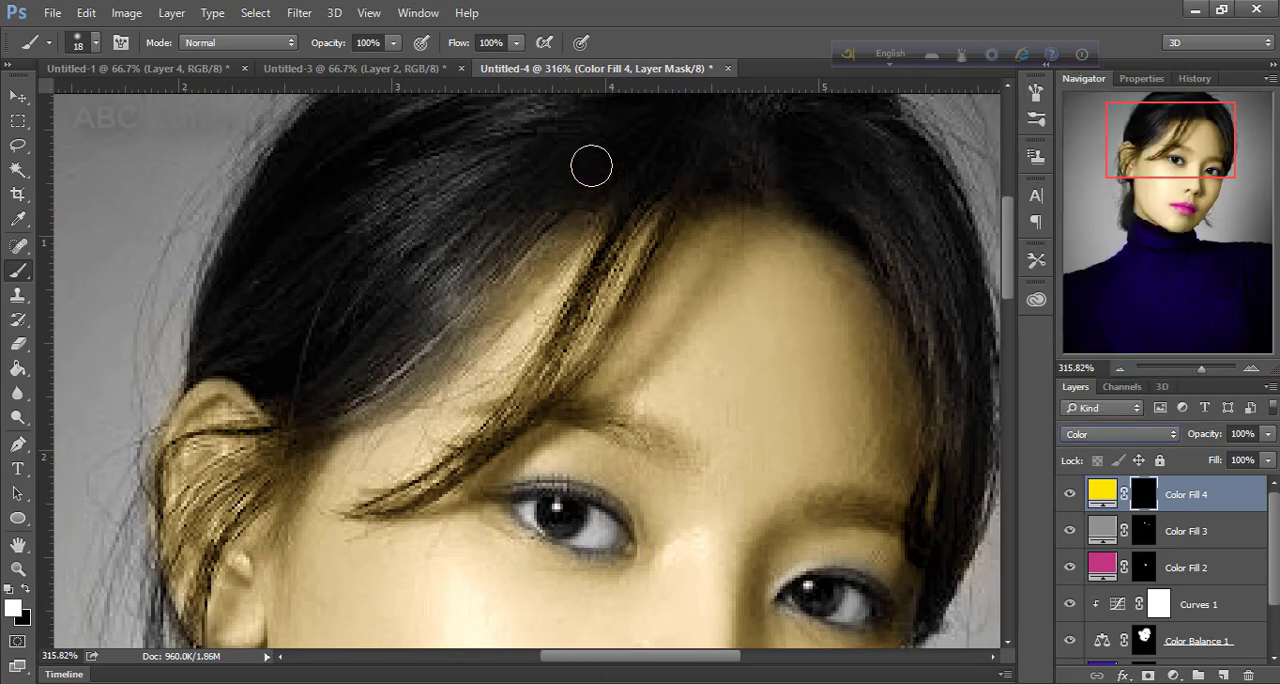
# Paint white on the yellow fill's mask over the hair swept beside the forehead and around the ear
pyautogui.moveTo(497, 211); pyautogui.dragTo(466, 251)
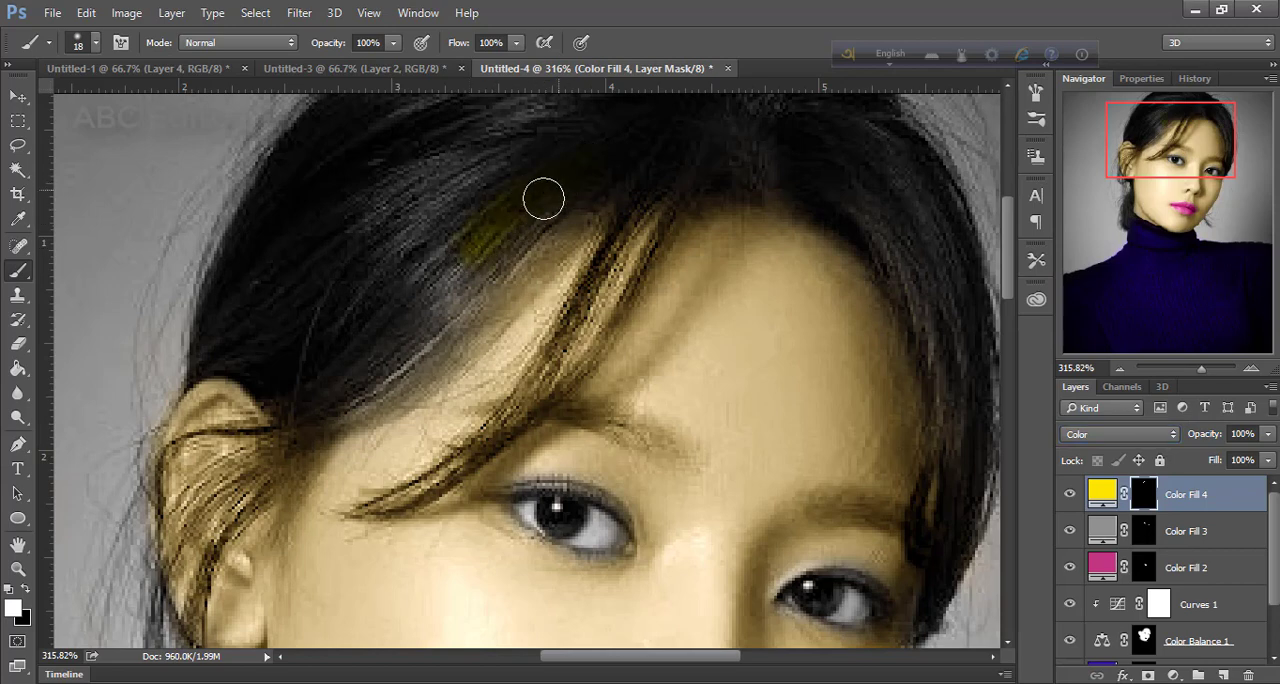
pyautogui.moveTo(543, 199)
pyautogui.mouseDown()
pyautogui.moveTo(390, 301)
pyautogui.moveTo(521, 198)
pyautogui.moveTo(372, 289)
pyautogui.moveTo(464, 193)
pyautogui.moveTo(351, 284)
pyautogui.moveTo(482, 203)
pyautogui.moveTo(286, 353)
pyautogui.moveTo(305, 356)
pyautogui.moveTo(425, 290)
pyautogui.moveTo(350, 365)
pyautogui.moveTo(491, 306)
pyautogui.moveTo(406, 369)
pyautogui.moveTo(554, 225)
pyautogui.moveTo(701, 160)
pyautogui.moveTo(512, 246)
pyautogui.moveTo(614, 164)
pyautogui.moveTo(493, 205)
pyautogui.moveTo(425, 246)
pyautogui.moveTo(443, 297)
pyautogui.moveTo(375, 345)
pyautogui.mouseUp()
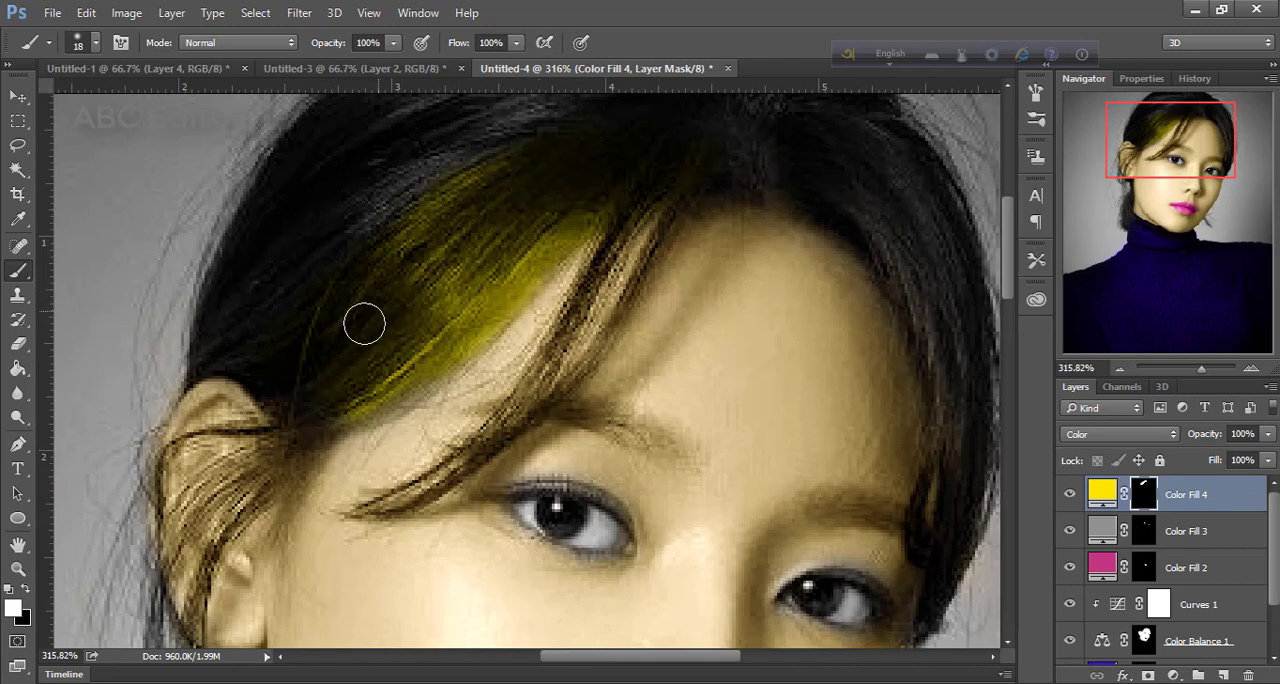
pyautogui.moveTo(272, 440)
pyautogui.mouseDown()
pyautogui.moveTo(175, 476)
pyautogui.moveTo(174, 457)
pyautogui.moveTo(129, 544)
pyautogui.moveTo(227, 471)
pyautogui.moveTo(159, 534)
pyautogui.moveTo(234, 509)
pyautogui.moveTo(124, 624)
pyautogui.moveTo(209, 509)
pyautogui.moveTo(166, 608)
pyautogui.moveTo(181, 550)
pyautogui.mouseUp()
pyautogui.moveTo(264, 307)
pyautogui.mouseDown()
pyautogui.moveTo(242, 276)
pyautogui.moveTo(164, 365)
pyautogui.moveTo(277, 321)
pyautogui.moveTo(332, 350)
pyautogui.moveTo(310, 367)
pyautogui.moveTo(290, 288)
pyautogui.moveTo(445, 177)
pyautogui.moveTo(372, 203)
pyautogui.moveTo(243, 285)
pyautogui.moveTo(376, 169)
pyautogui.moveTo(244, 285)
pyautogui.moveTo(349, 157)
pyautogui.moveTo(300, 200)
pyautogui.moveTo(331, 137)
pyautogui.moveTo(260, 215)
pyautogui.moveTo(551, 178)
pyautogui.moveTo(597, 190)
pyautogui.mouseUp()
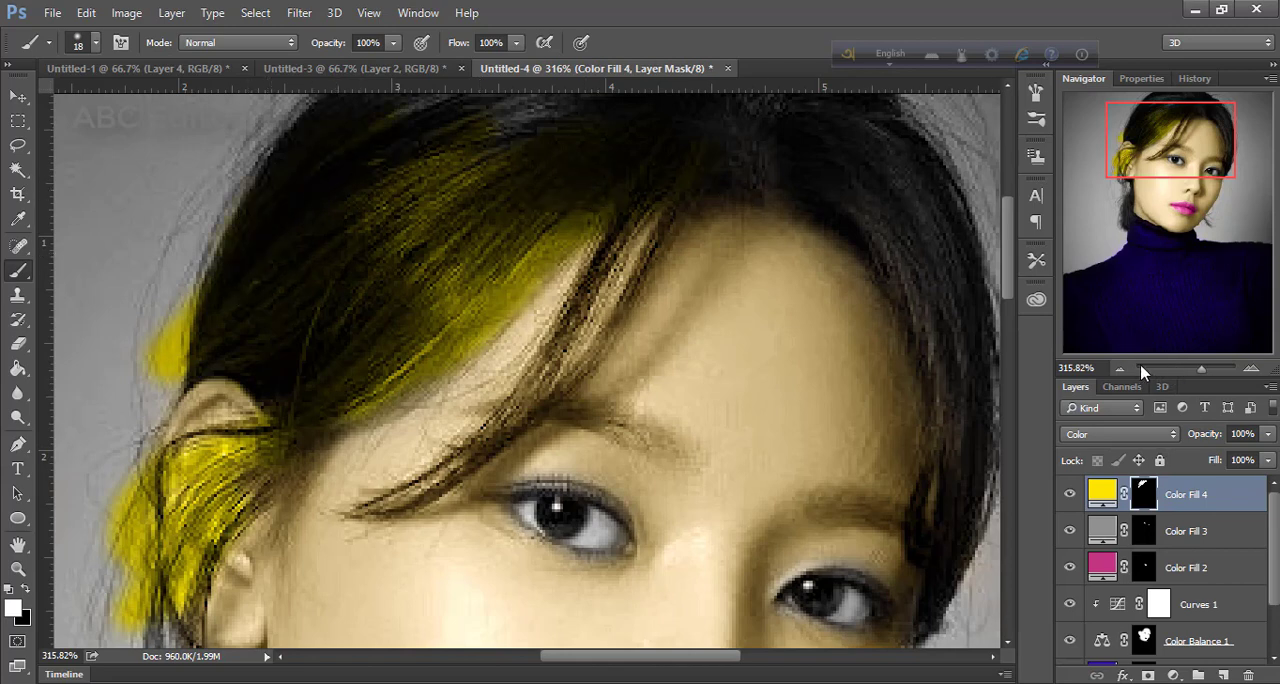
# Paint white on the yellow fill's mask over the crown and remaining hair, using a size 86 brush at 32% flow
pyautogui.moveTo(1180, 369)
pyautogui.mouseDown()
pyautogui.moveTo(1163, 369)
pyautogui.moveTo(1193, 373)
pyautogui.mouseUp()
pyautogui.click(1202, 369)
pyautogui.moveTo(1176, 203); pyautogui.dragTo(1164, 168)
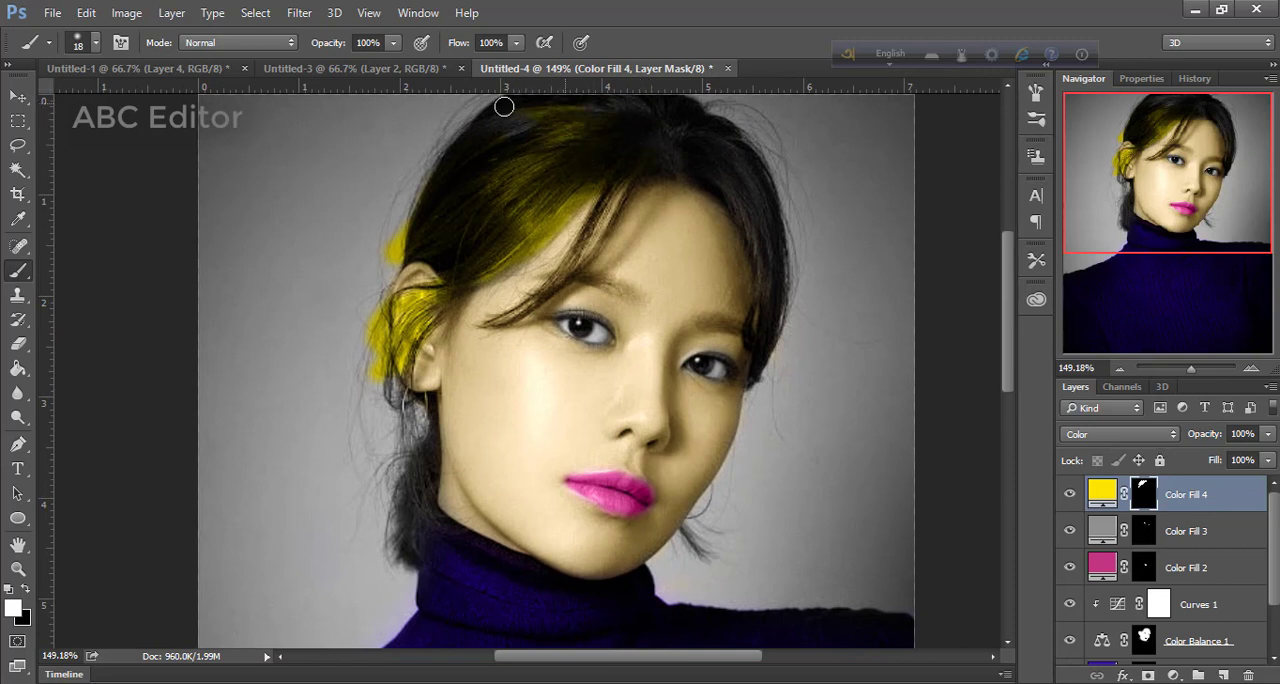
pyautogui.moveTo(493, 103); pyautogui.dragTo(418, 166)
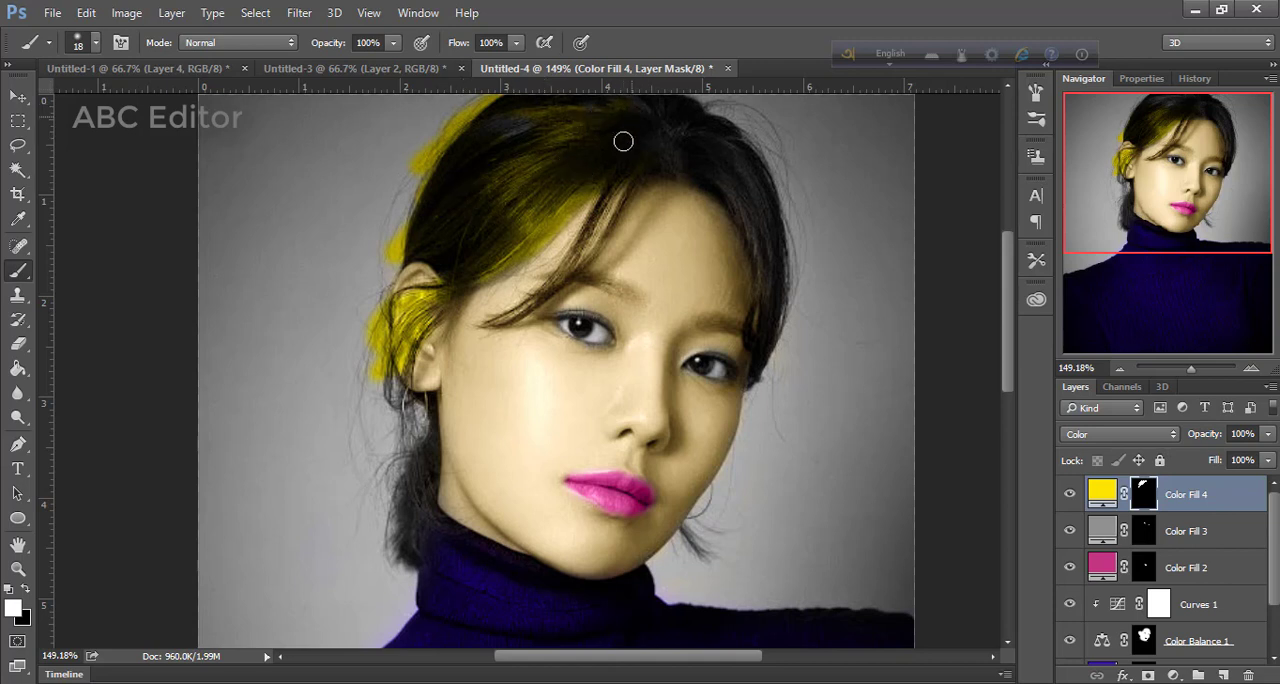
pyautogui.moveTo(708, 120); pyautogui.dragTo(746, 110)
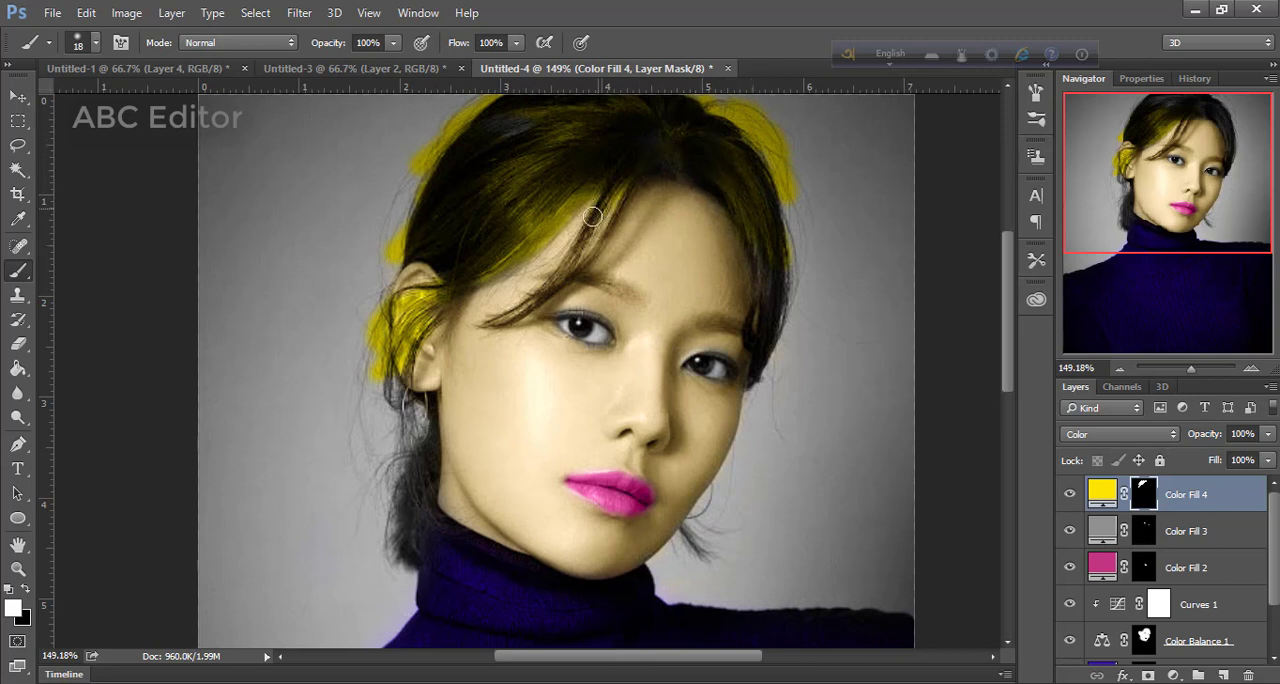
pyautogui.moveTo(655, 167)
pyautogui.mouseDown()
pyautogui.moveTo(597, 227)
pyautogui.moveTo(611, 188)
pyautogui.moveTo(563, 267)
pyautogui.mouseUp()
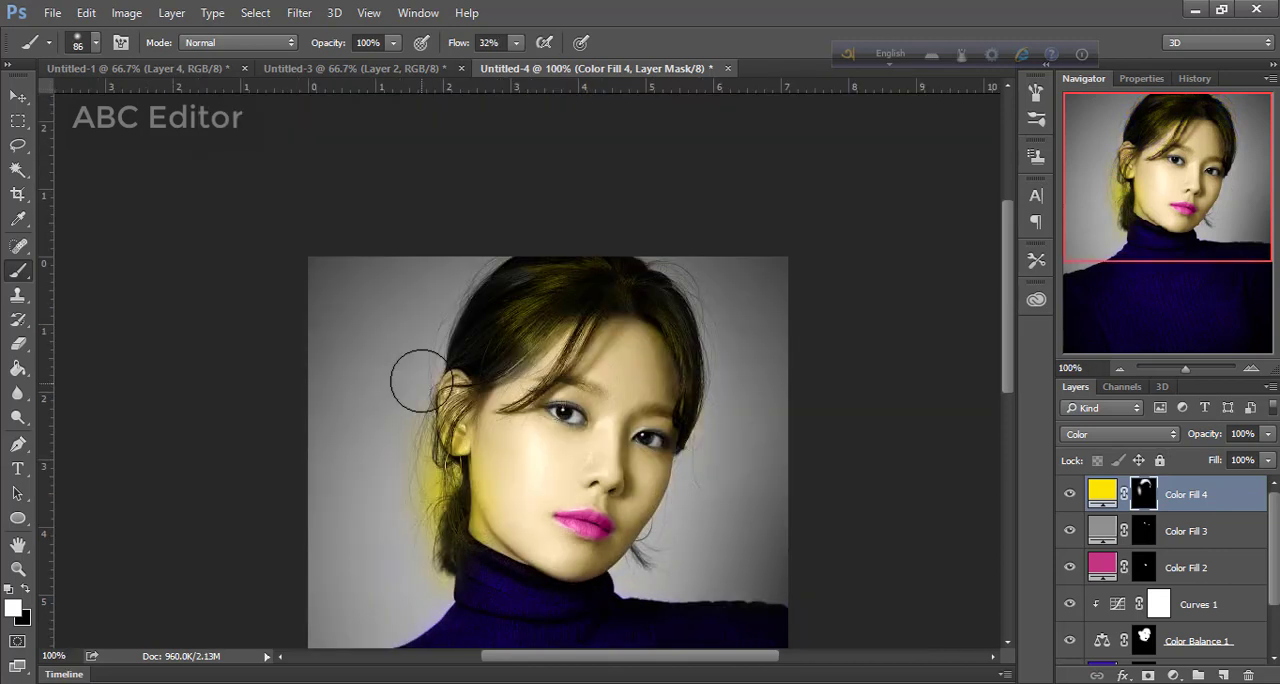
# Paint black at 100% flow on the yellow fill's mask to remove the yellow spill from the backdrop and the face edge
pyautogui.click(514, 43)
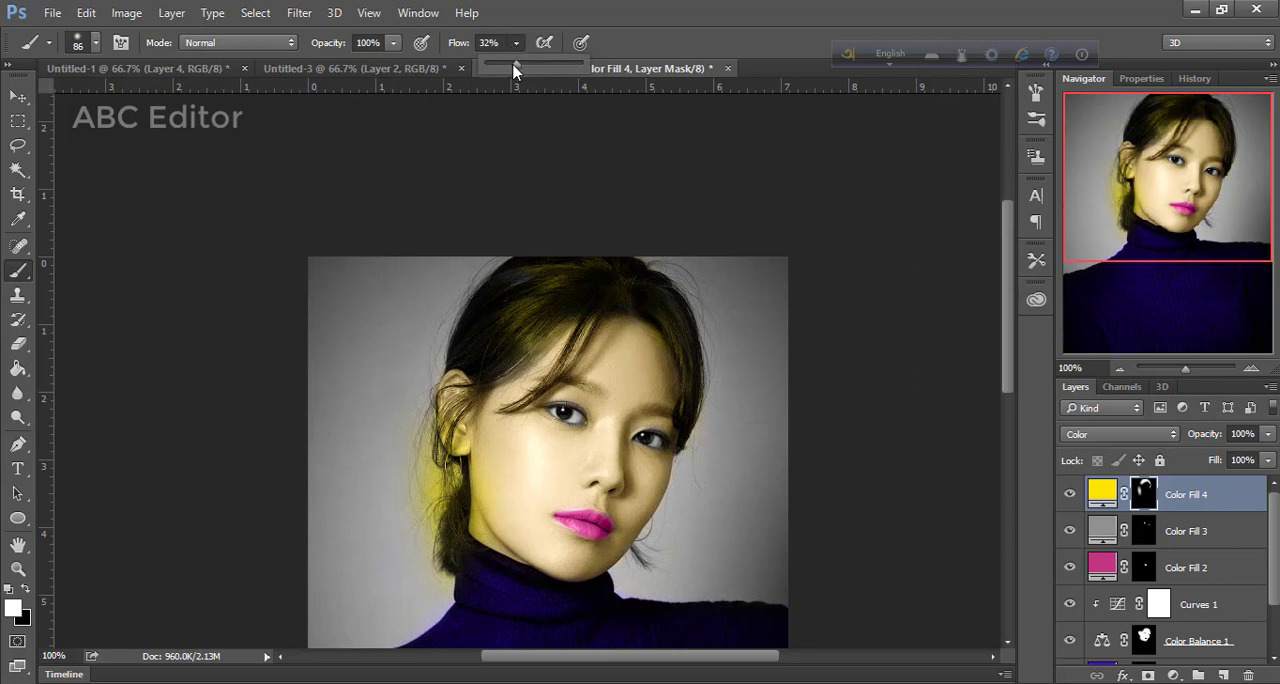
pyautogui.moveTo(514, 66); pyautogui.dragTo(706, 91)
pyautogui.press('x')
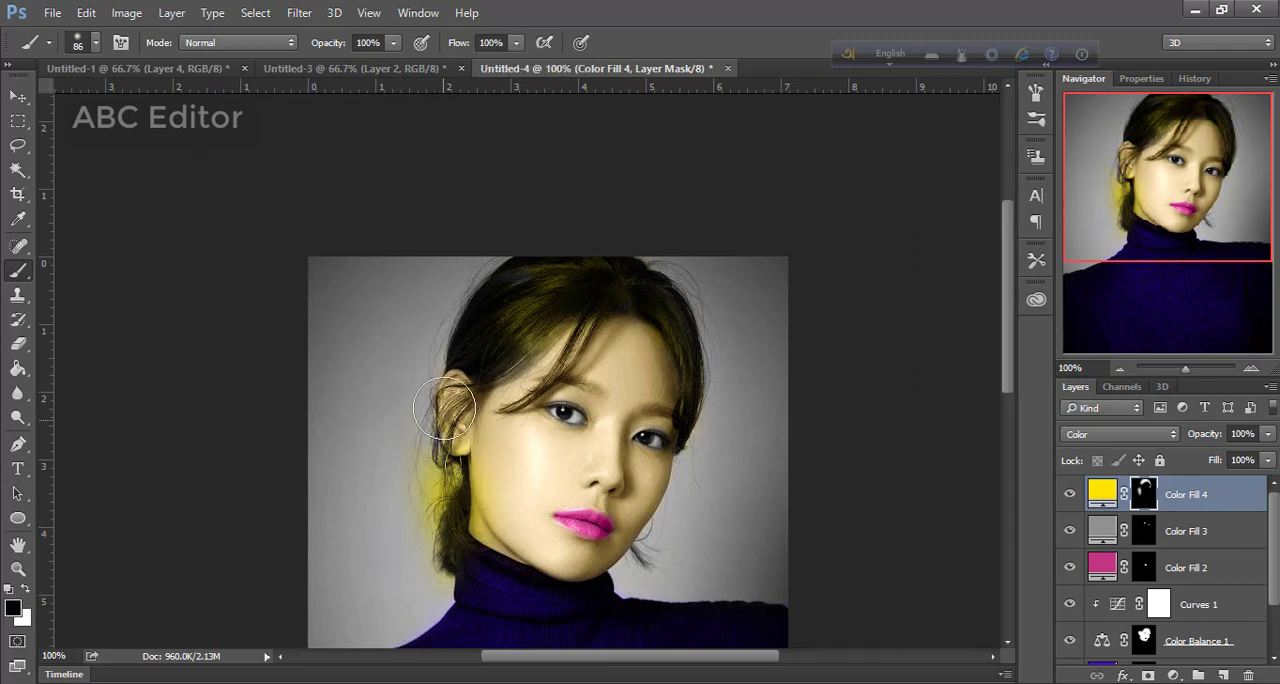
pyautogui.moveTo(415, 479)
pyautogui.mouseDown()
pyautogui.moveTo(355, 560)
pyautogui.moveTo(401, 460)
pyautogui.moveTo(414, 476)
pyautogui.moveTo(384, 598)
pyautogui.mouseUp()
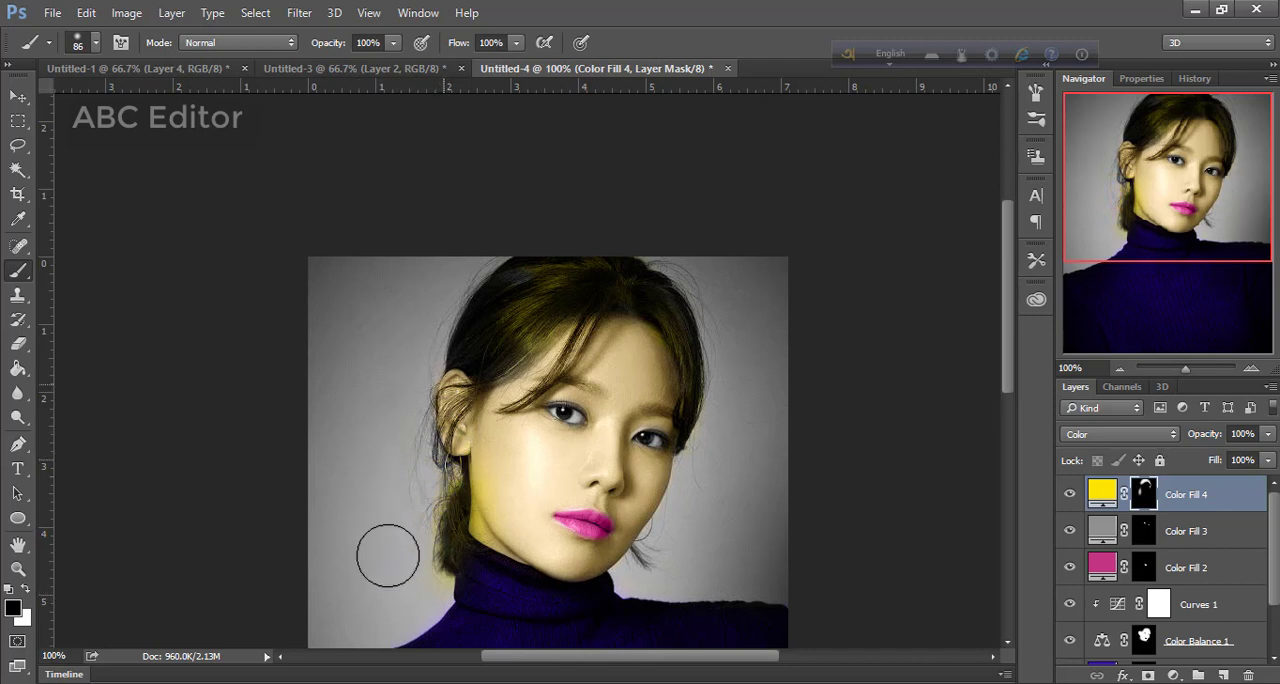
pyautogui.moveTo(499, 491)
pyautogui.mouseDown()
pyautogui.moveTo(499, 533)
pyautogui.moveTo(494, 457)
pyautogui.mouseUp()
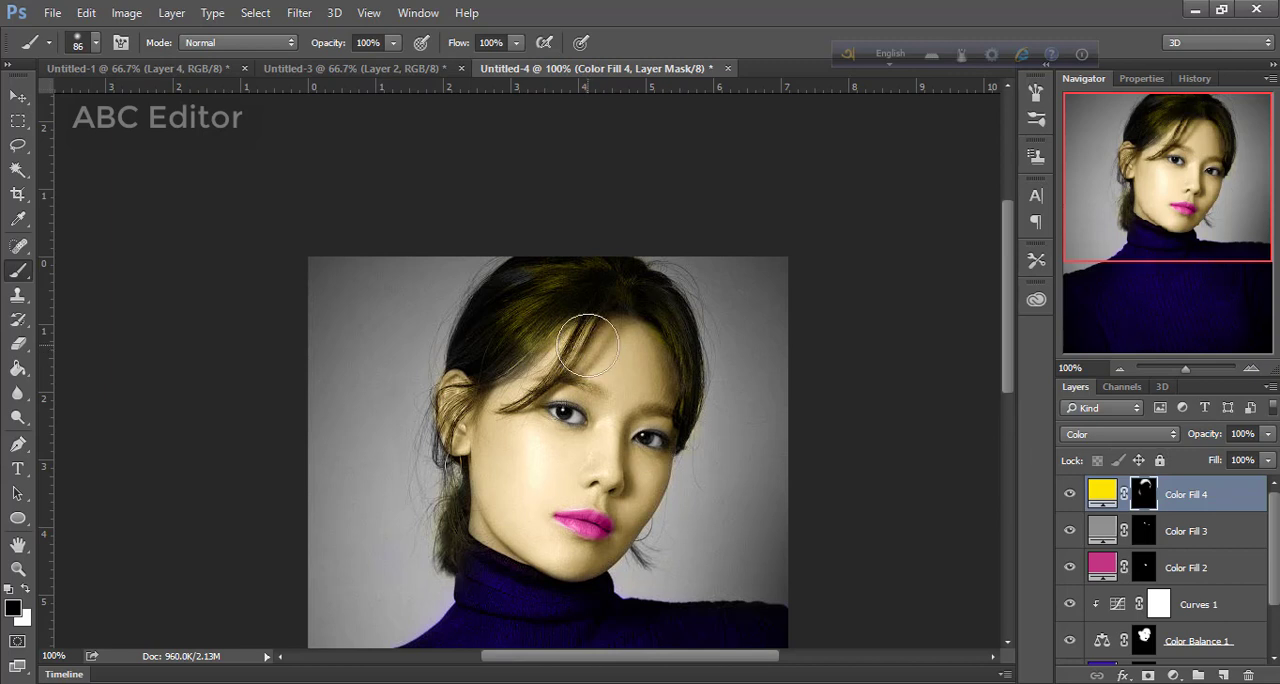
# Select every layer from the yellow fill down to Background and merge them into one layer
pyautogui.scroll(-1, 1200, 530)
pyautogui.scroll(1, 1178, 545)
pyautogui.keyDown('shift'); pyautogui.click(1200, 533); pyautogui.keyUp('shift')
pyautogui.keyDown('shift'); pyautogui.click(1200, 568); pyautogui.keyUp('shift')
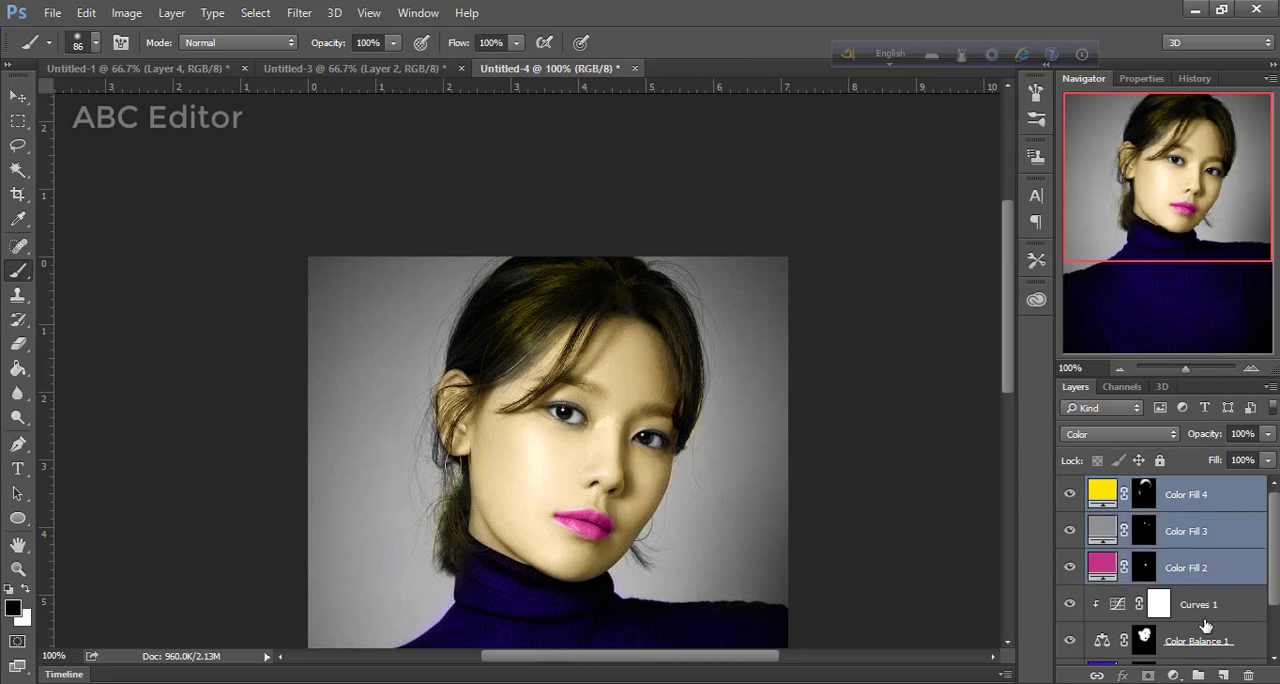
pyautogui.keyDown('shift'); pyautogui.click(1205, 607); pyautogui.keyUp('shift')
pyautogui.keyDown('shift'); pyautogui.click(1207, 628); pyautogui.keyUp('shift')
pyautogui.scroll(-2, 1205, 628)
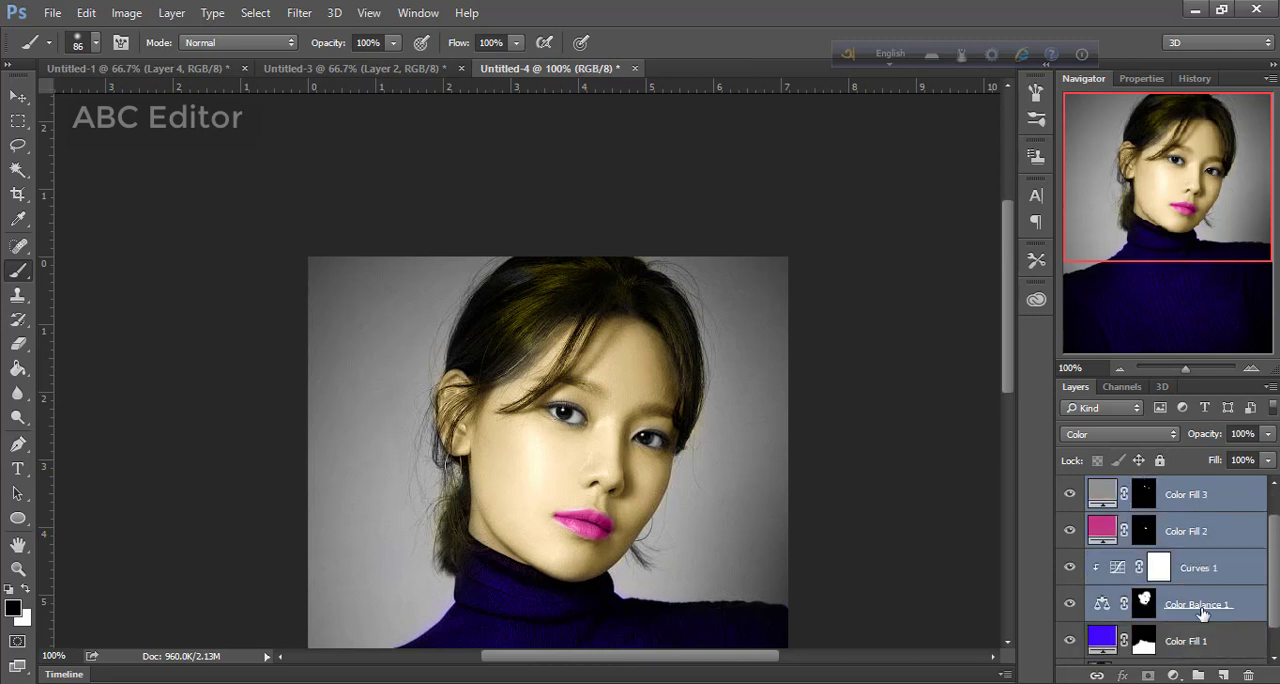
pyautogui.keyDown('shift'); pyautogui.click(1198, 612); pyautogui.keyUp('shift')
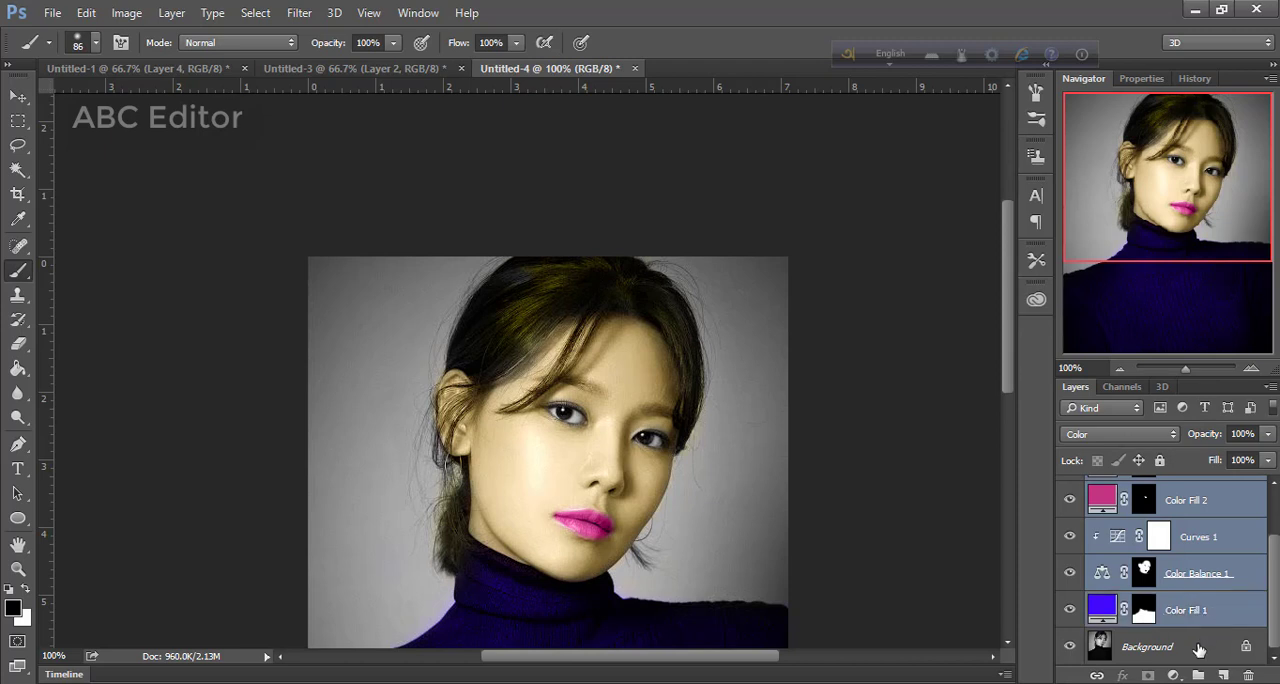
pyautogui.keyDown('shift'); pyautogui.click(1199, 646); pyautogui.keyUp('shift')
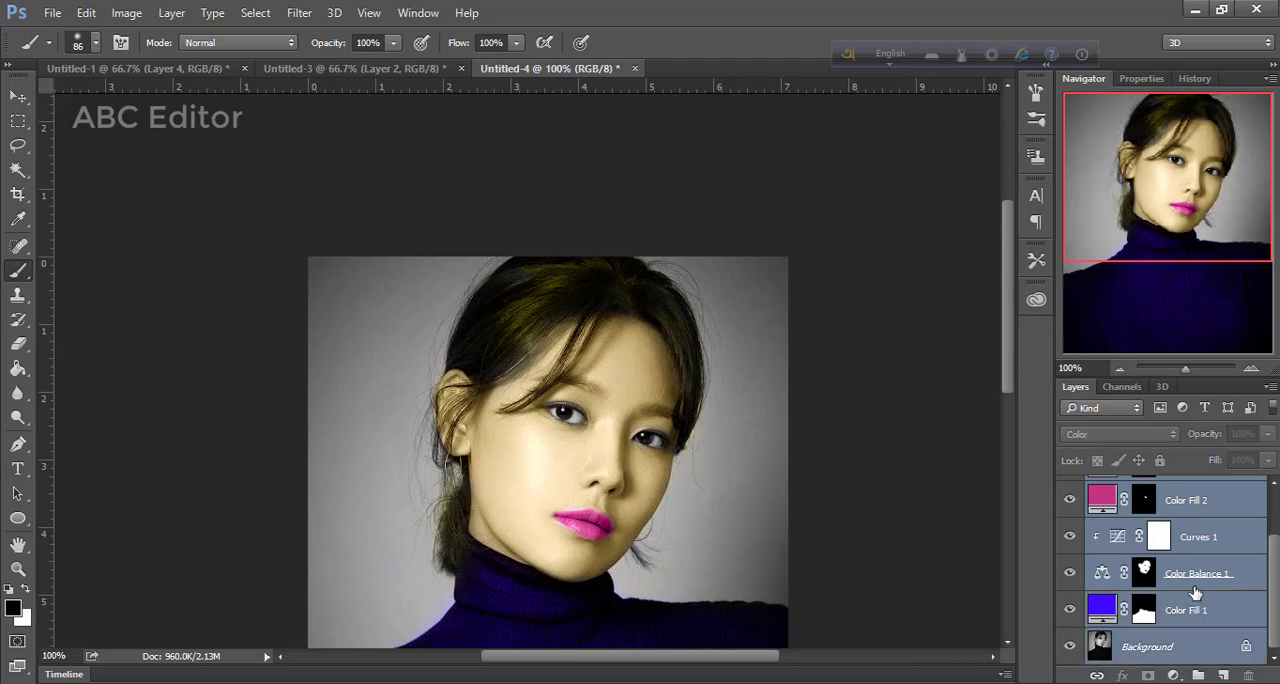
pyautogui.rightClick(1193, 571)
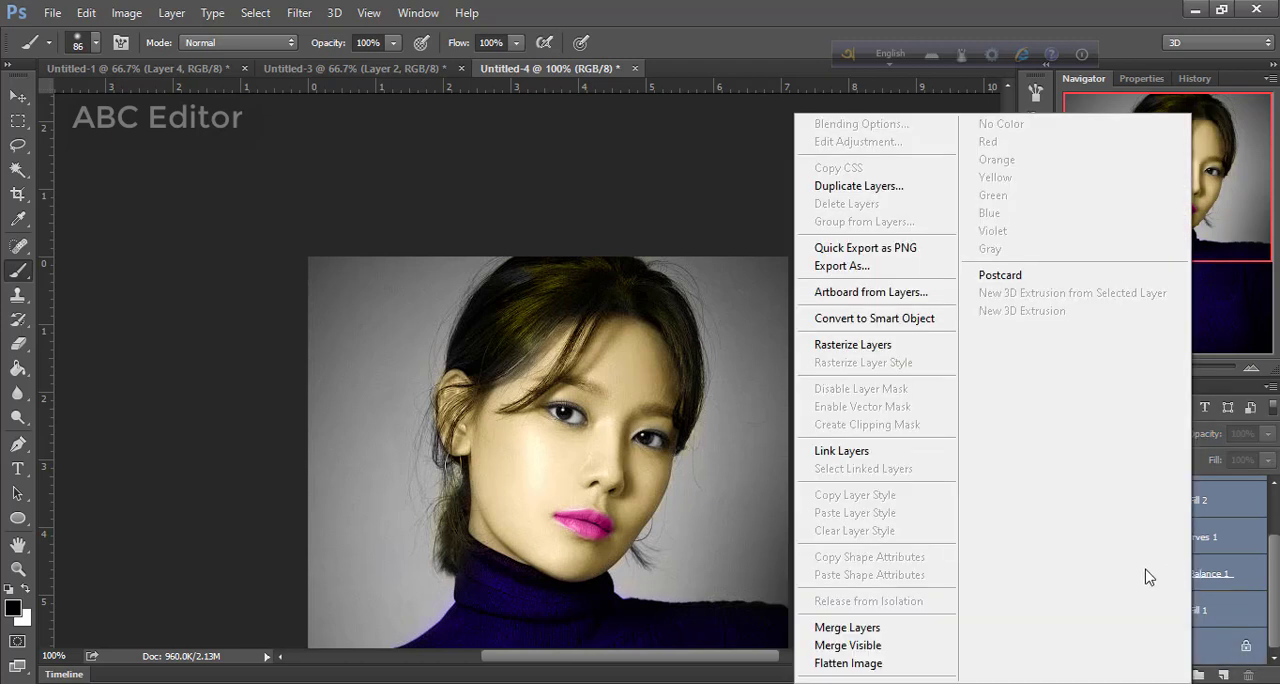
pyautogui.click(873, 630)
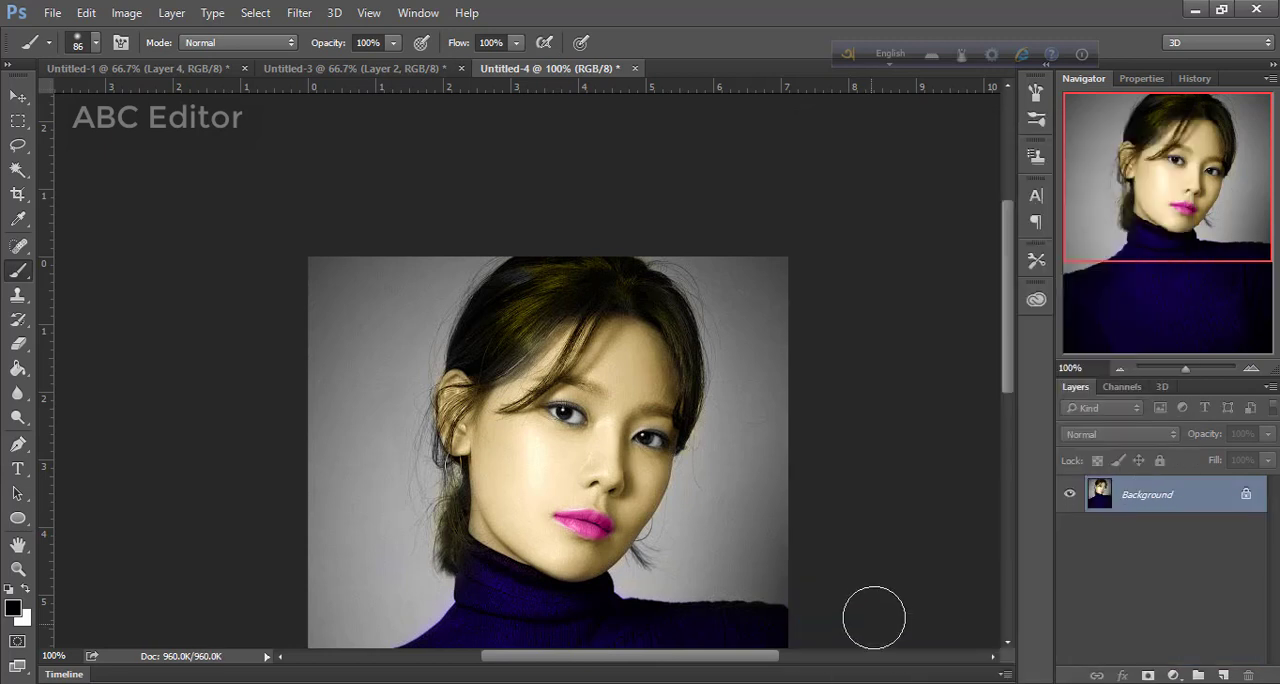
# Select the gray backdrop on both sides of the woman with the Magic Wand at tolerance 32, and invert the selection
pyautogui.scroll(-3, 803, 466)
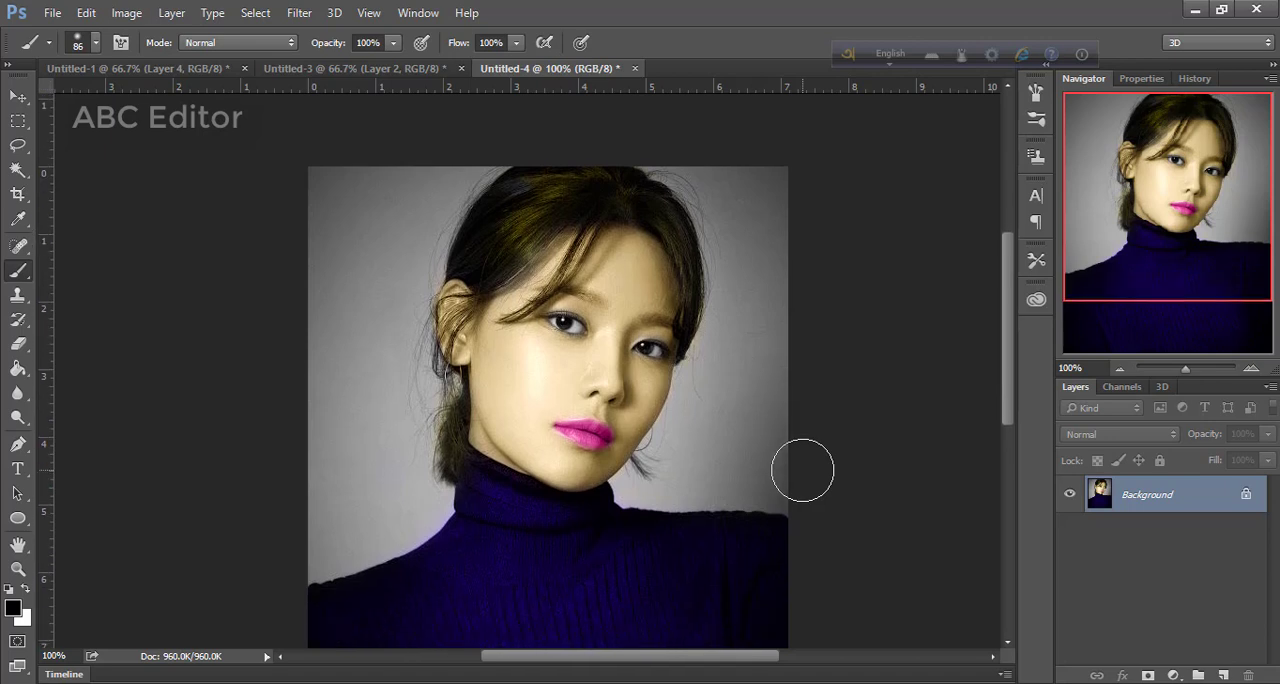
pyautogui.click(29, 178)
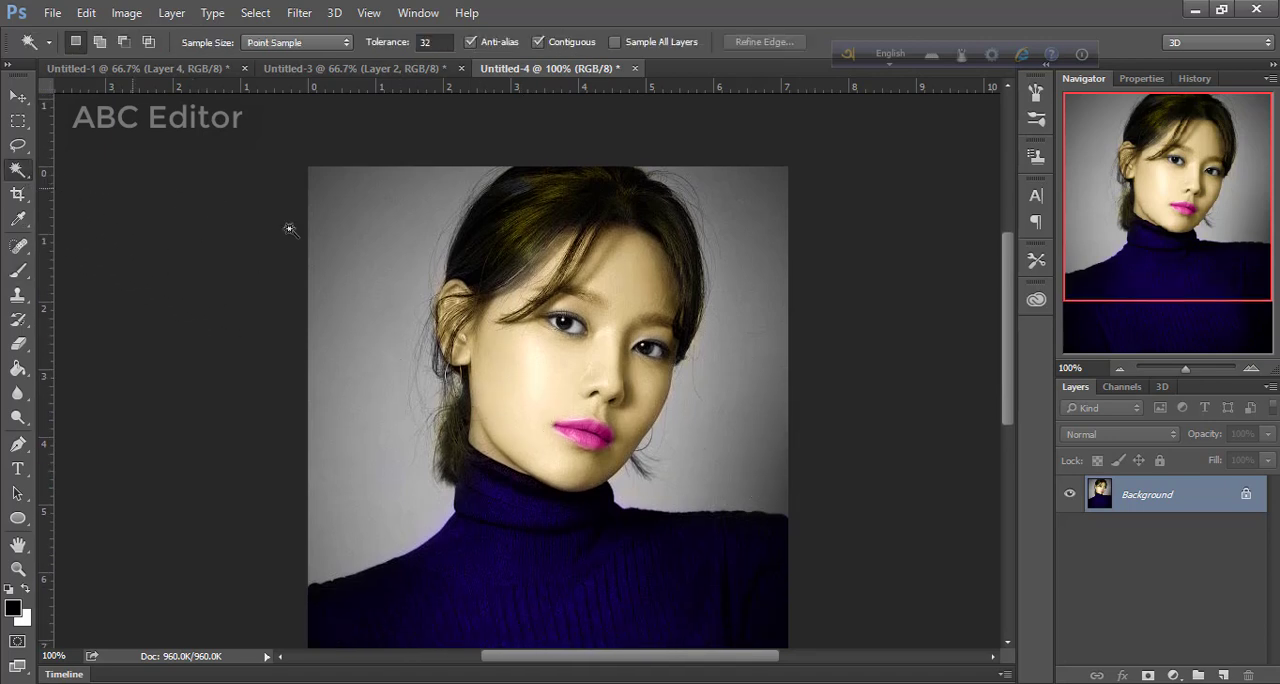
pyautogui.click(380, 290)
pyautogui.keyDown('shift'); pyautogui.click(665, 485); pyautogui.keyUp('shift')
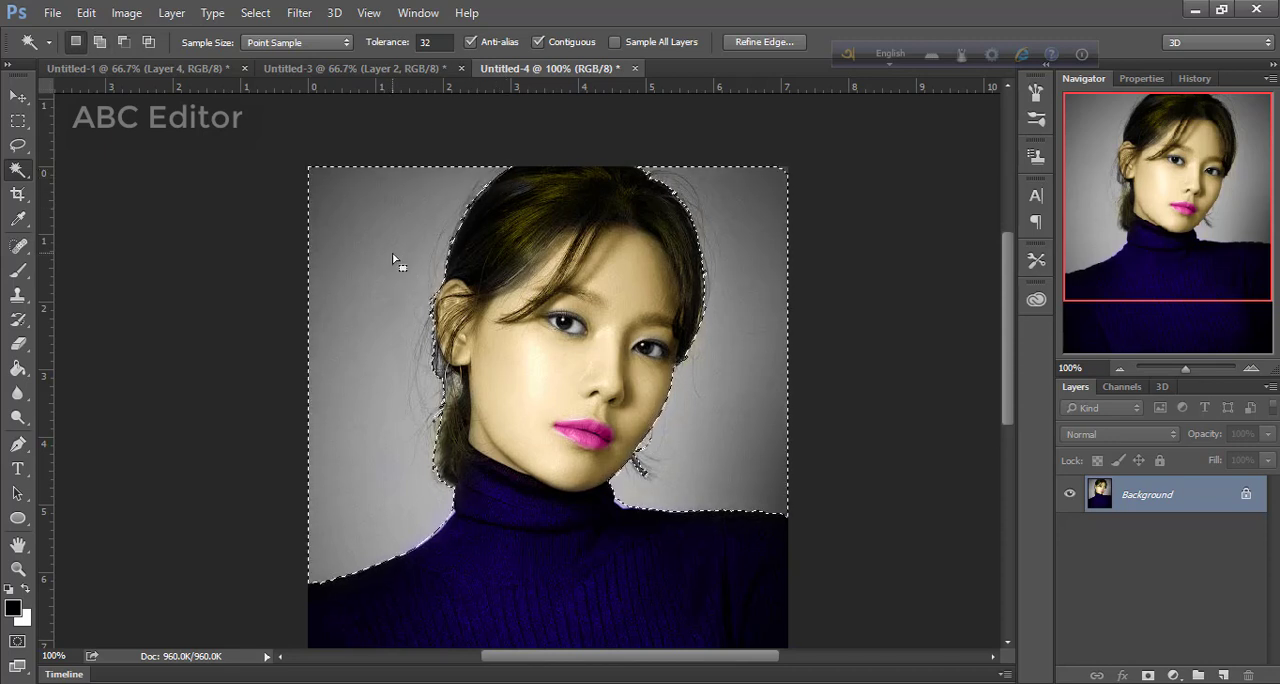
pyautogui.hotkey('ctrl', 'shift', 'i')
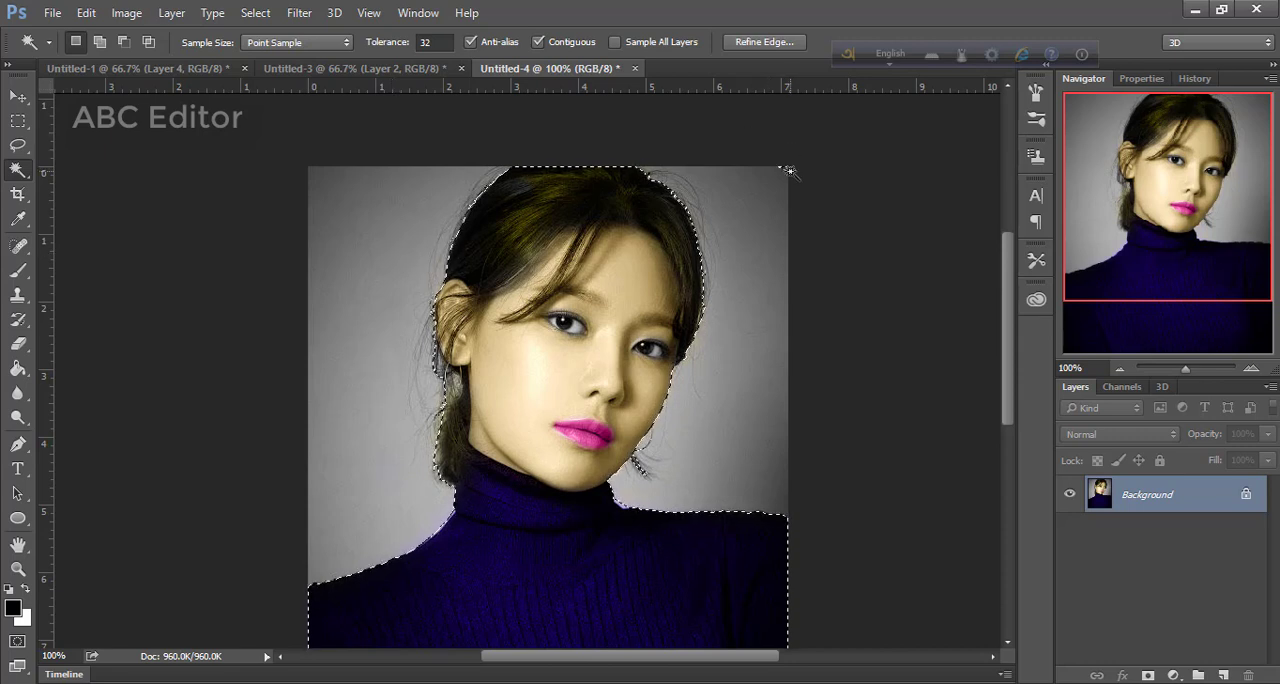
pyautogui.press('shift')
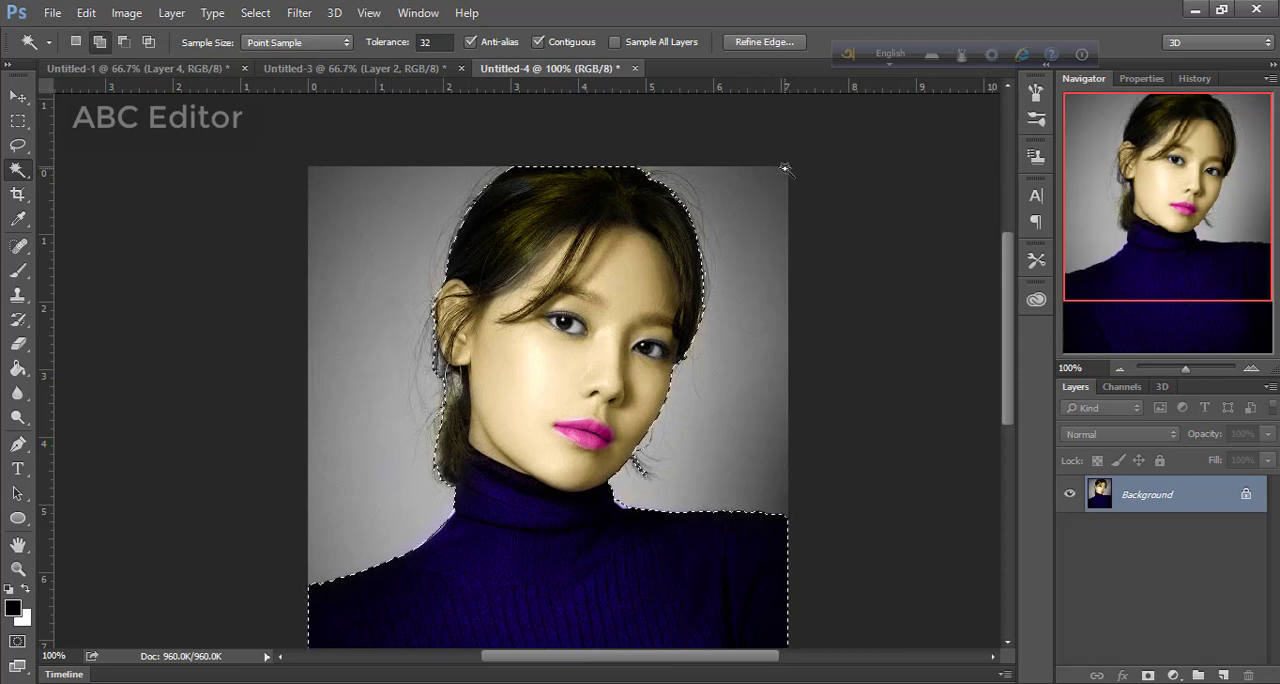
pyautogui.keyDown('shift'); pyautogui.click(785, 237); pyautogui.keyUp('shift')
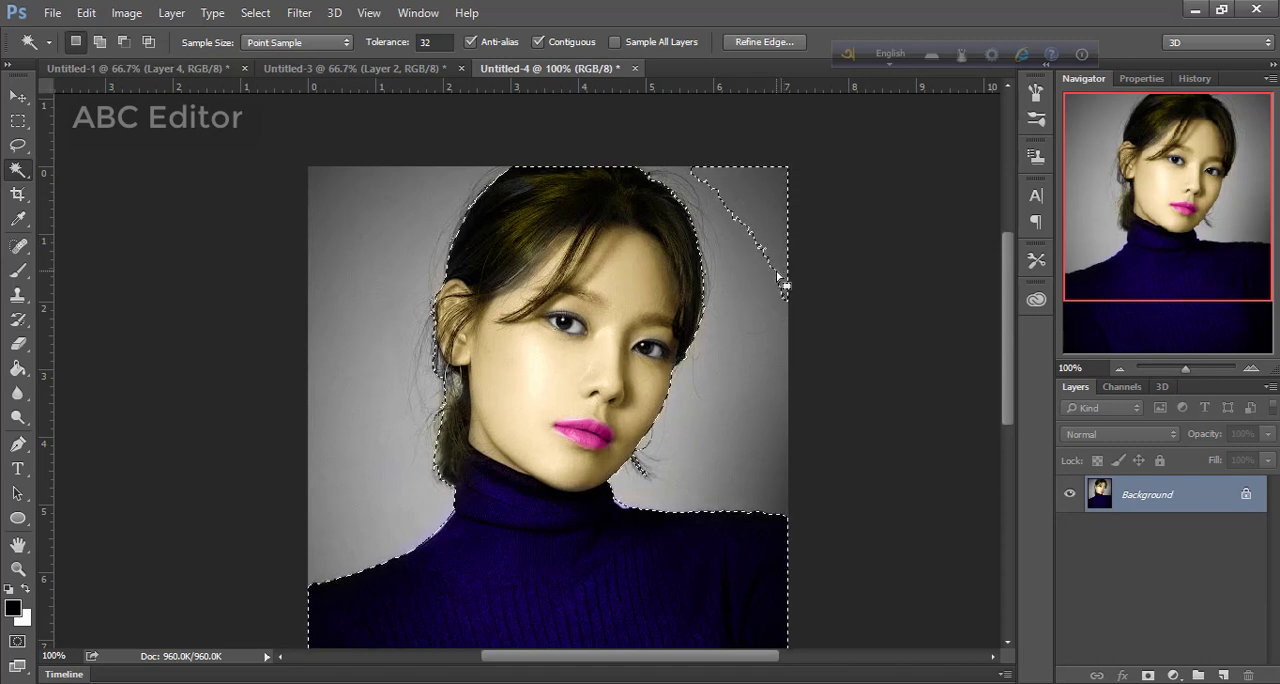
pyautogui.keyDown('shift'); pyautogui.click(781, 281); pyautogui.keyUp('shift')
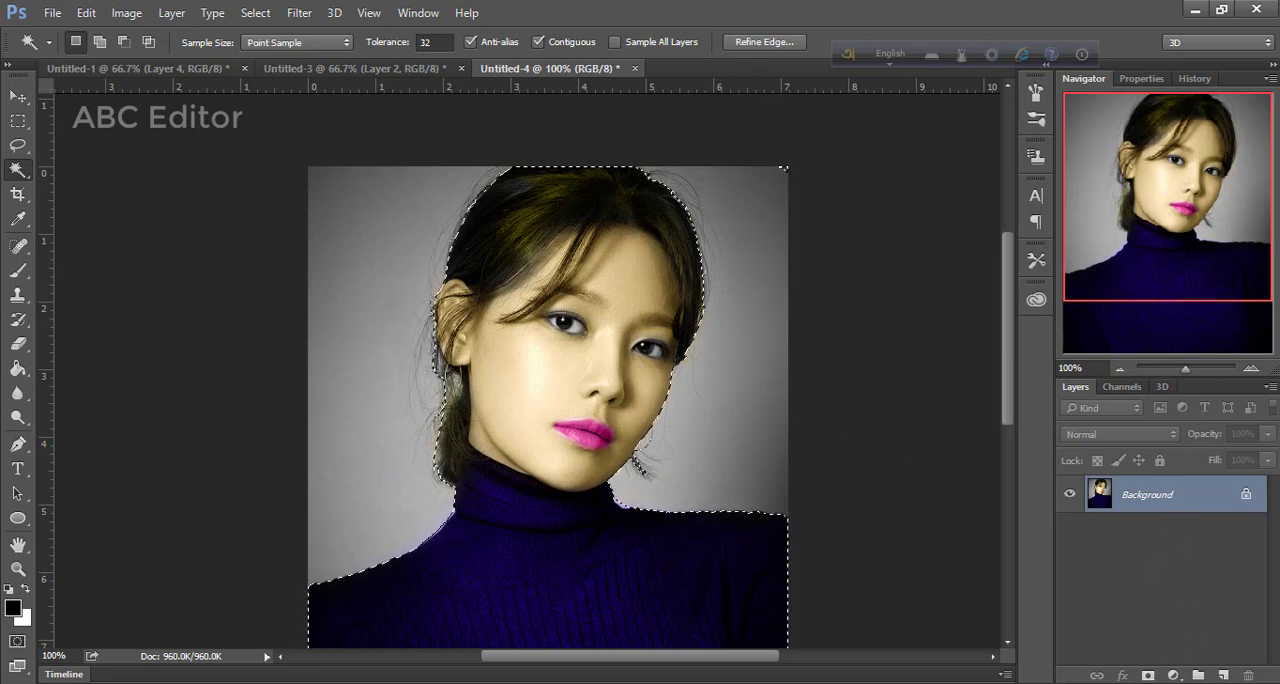
# Add a layer mask from the selection to hide the gray backdrop around the woman
pyautogui.click(1147, 677)
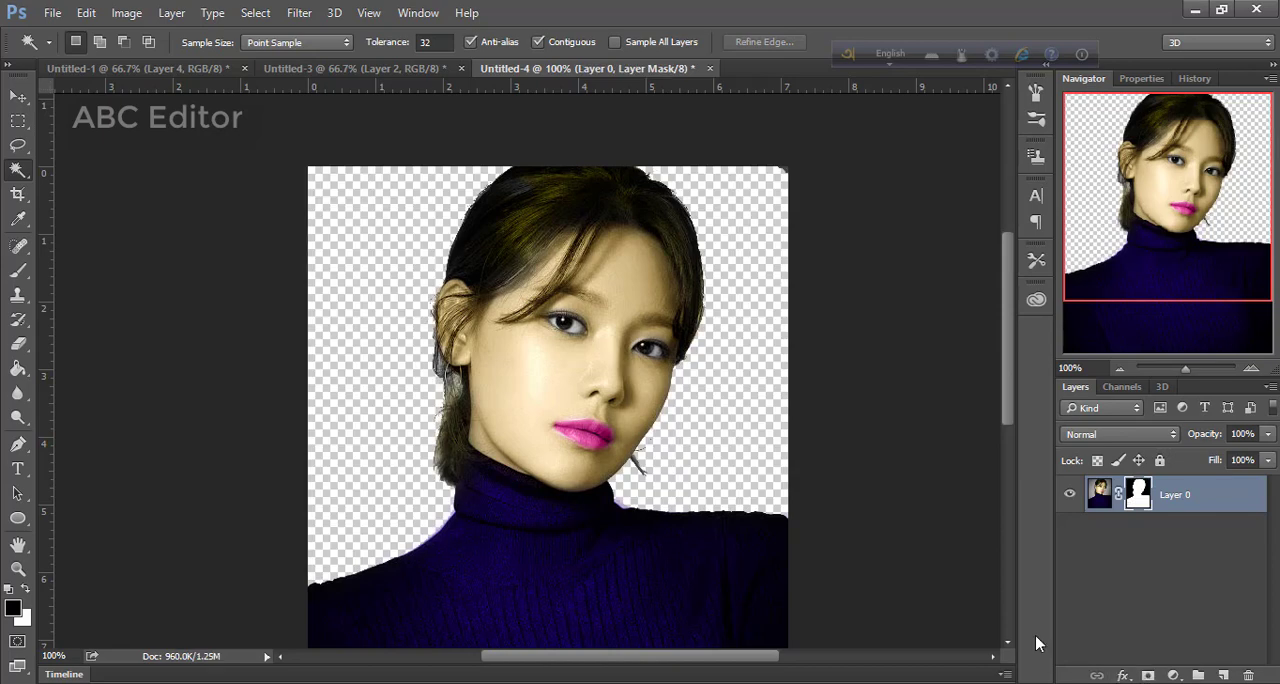
# Add a bright green #27f135 Solid Color fill layer above the masked portrait layer
pyautogui.click(1173, 676)
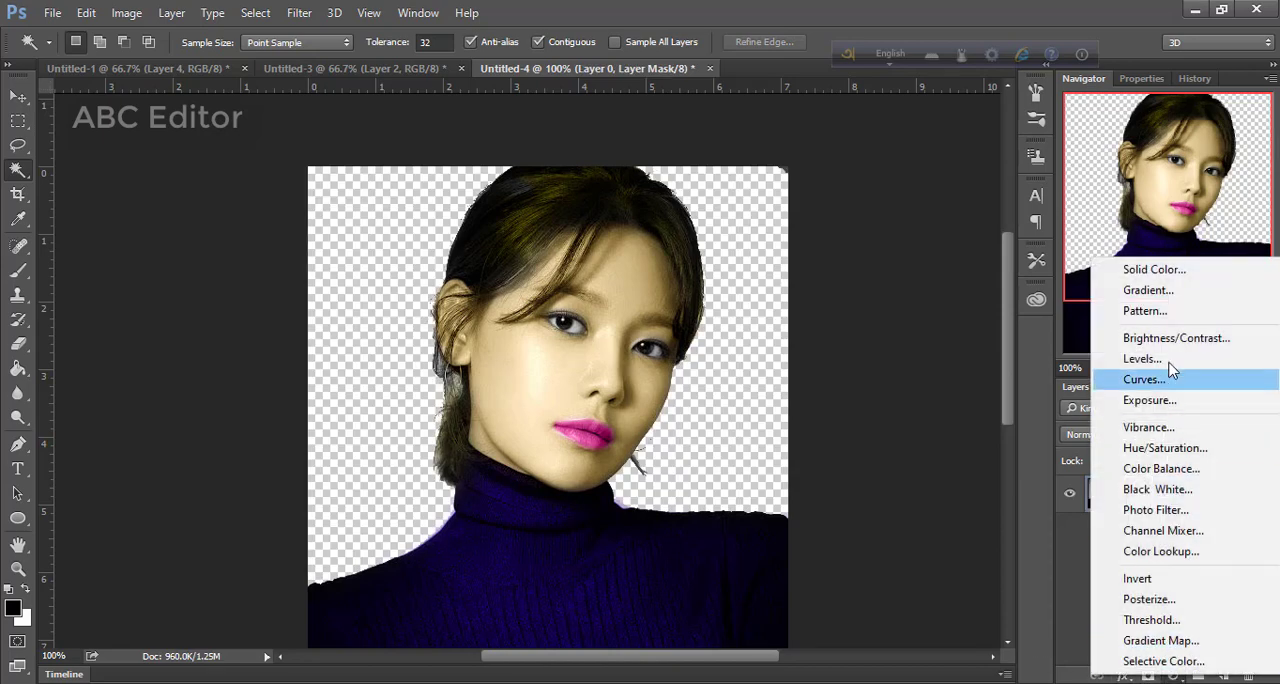
pyautogui.click(1160, 280)
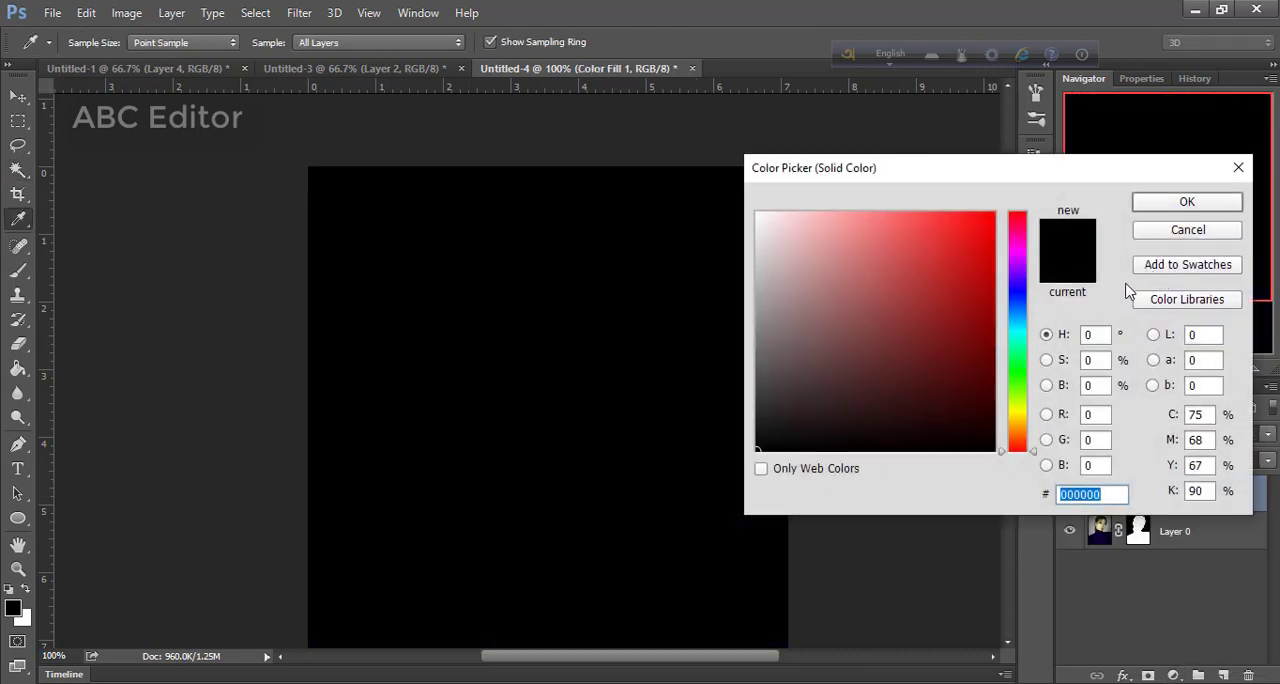
pyautogui.click(947, 383)
pyautogui.click(834, 272)
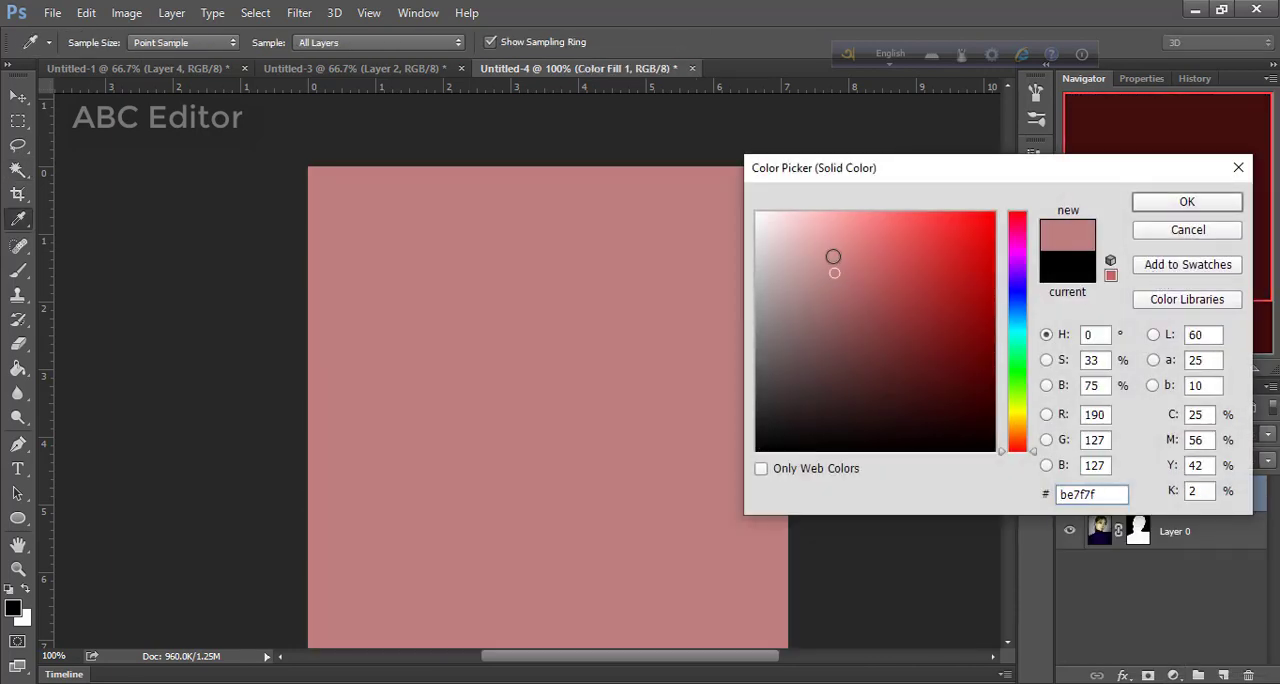
pyautogui.click(956, 225)
pyautogui.moveTo(1018, 274); pyautogui.dragTo(1017, 292)
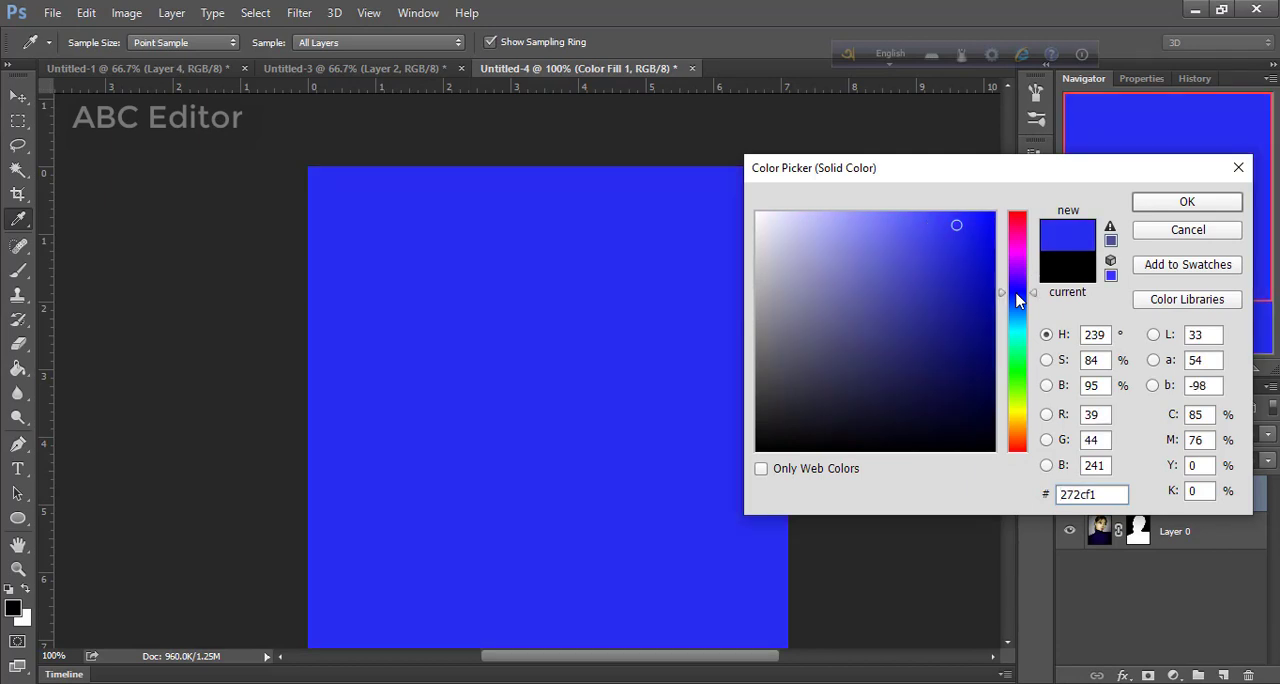
pyautogui.click(1010, 369)
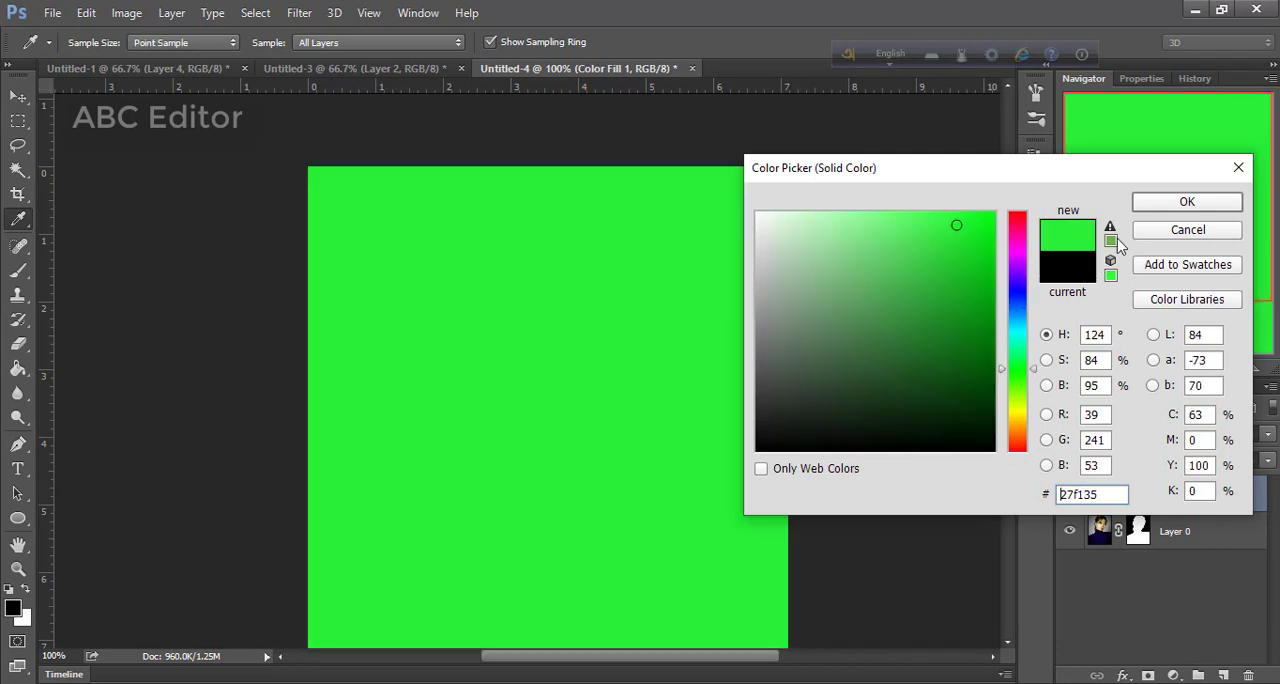
pyautogui.click(1152, 203)
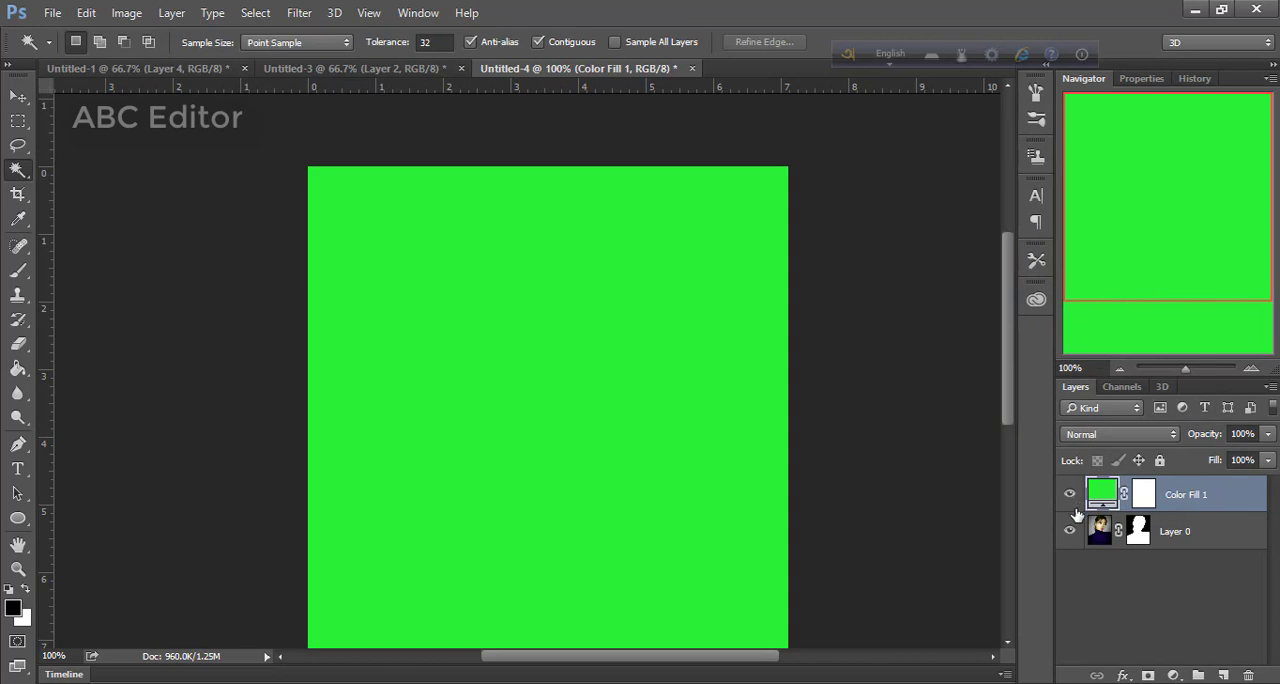
# Place the masked portrait layer above the green fill layer, and open its mask in Refine Mask with the On Black view
pyautogui.moveTo(1115, 545); pyautogui.dragTo(1150, 490)
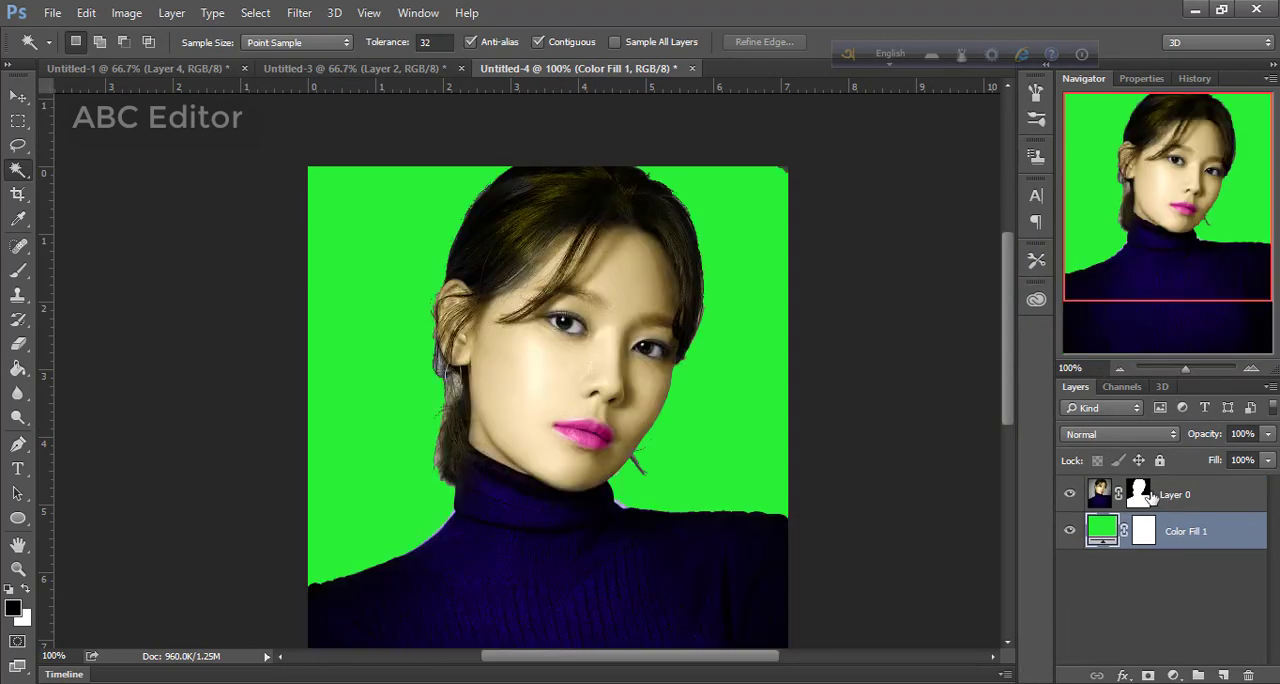
pyautogui.click(1138, 495)
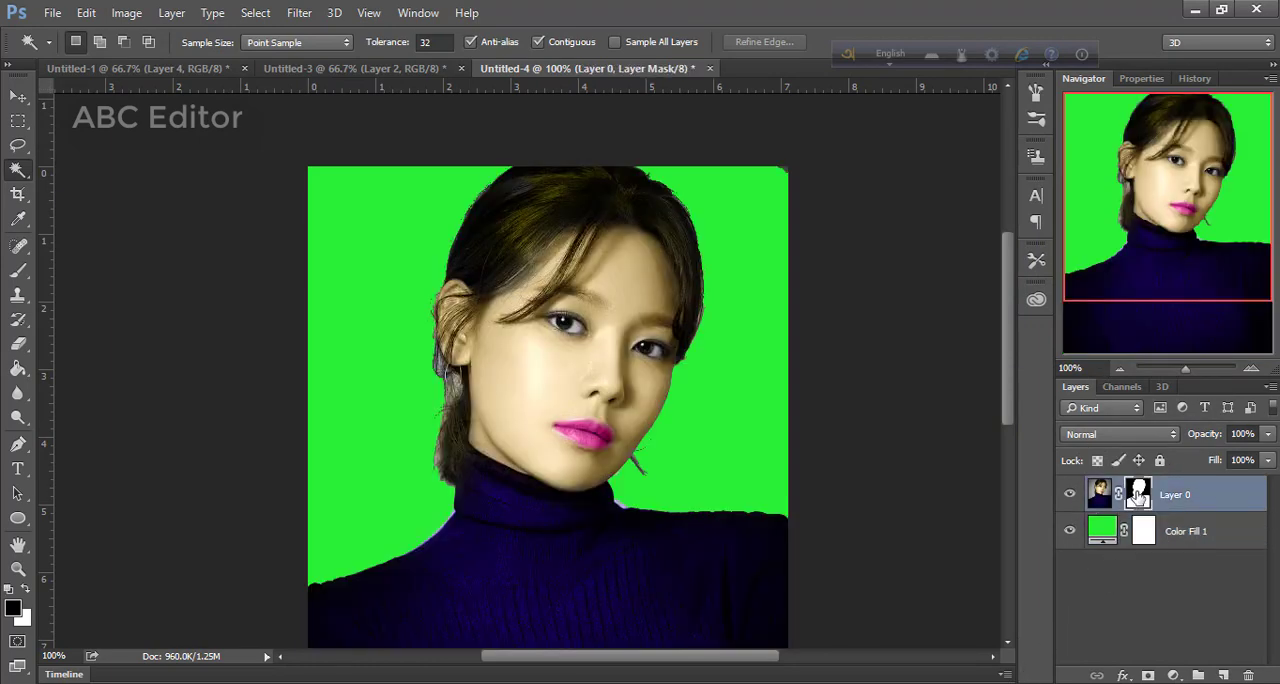
pyautogui.rightClick(1138, 495)
pyautogui.click(1130, 451)
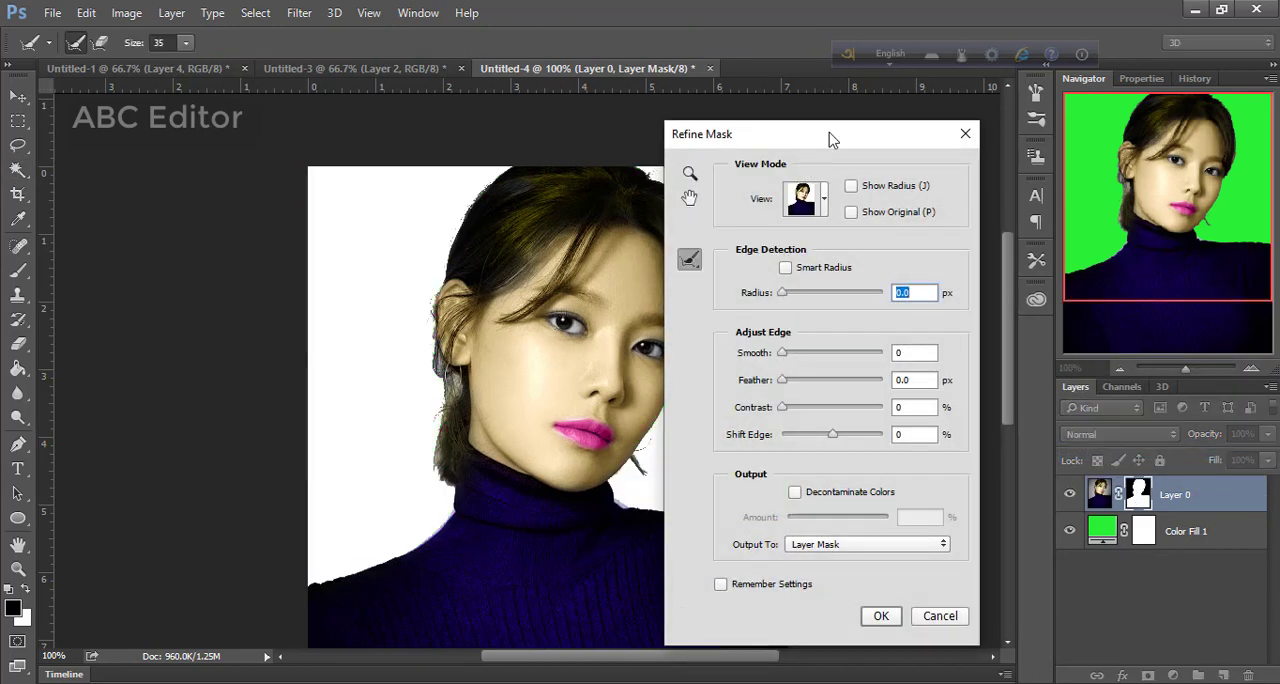
pyautogui.moveTo(829, 139); pyautogui.dragTo(924, 133)
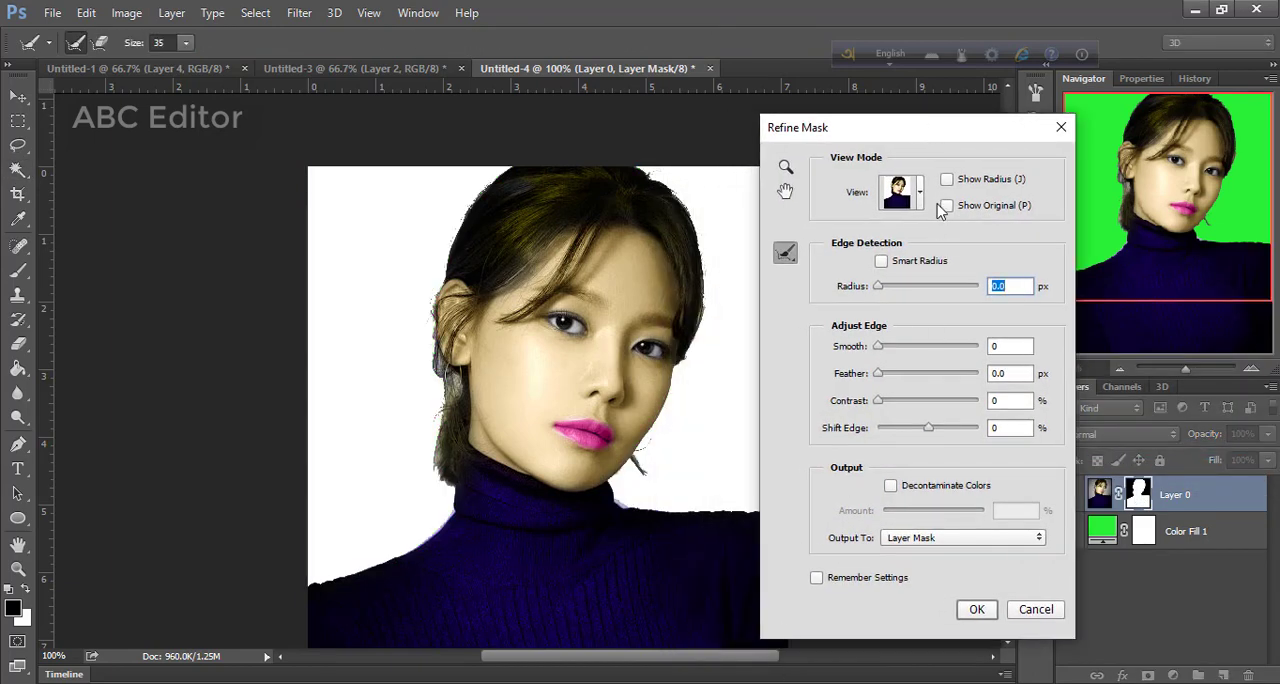
pyautogui.click(921, 193)
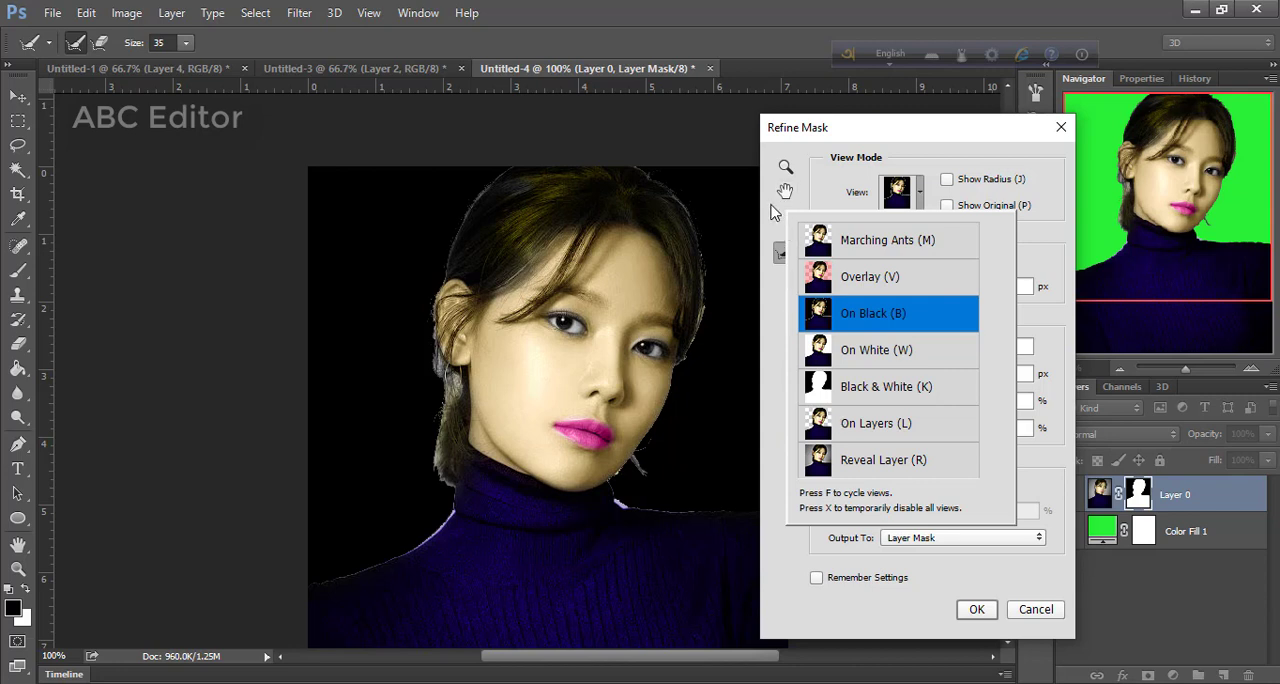
pyautogui.click(773, 214)
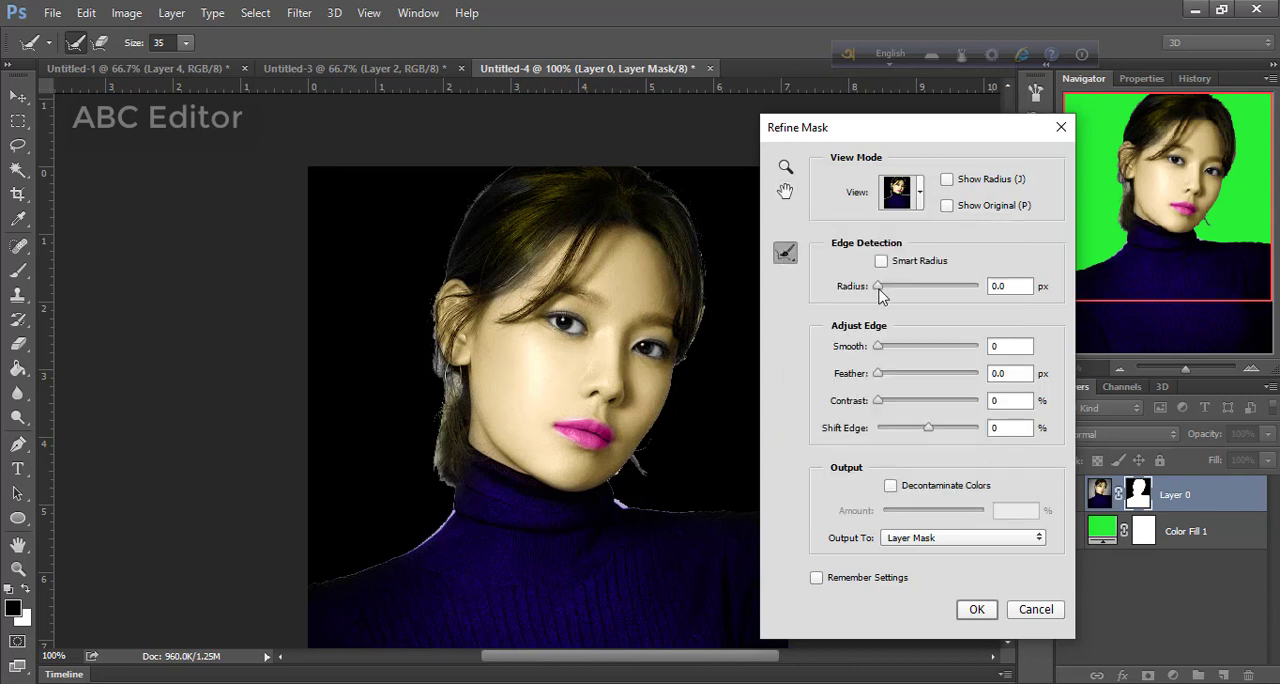
# Refine the mask with a 7.9 px radius, strokes along the hair edge beside the ear and crown, and Decontaminate Colors, and apply it
pyautogui.moveTo(882, 289); pyautogui.dragTo(913, 291)
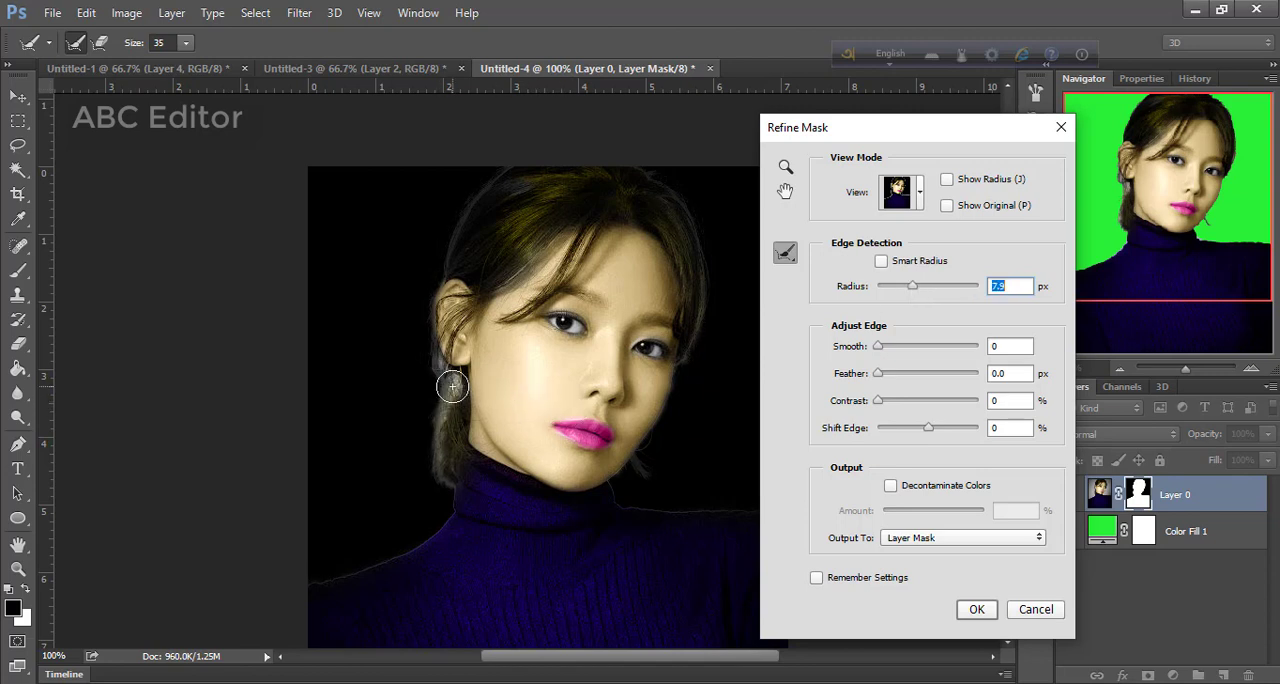
pyautogui.moveTo(452, 386); pyautogui.dragTo(442, 457)
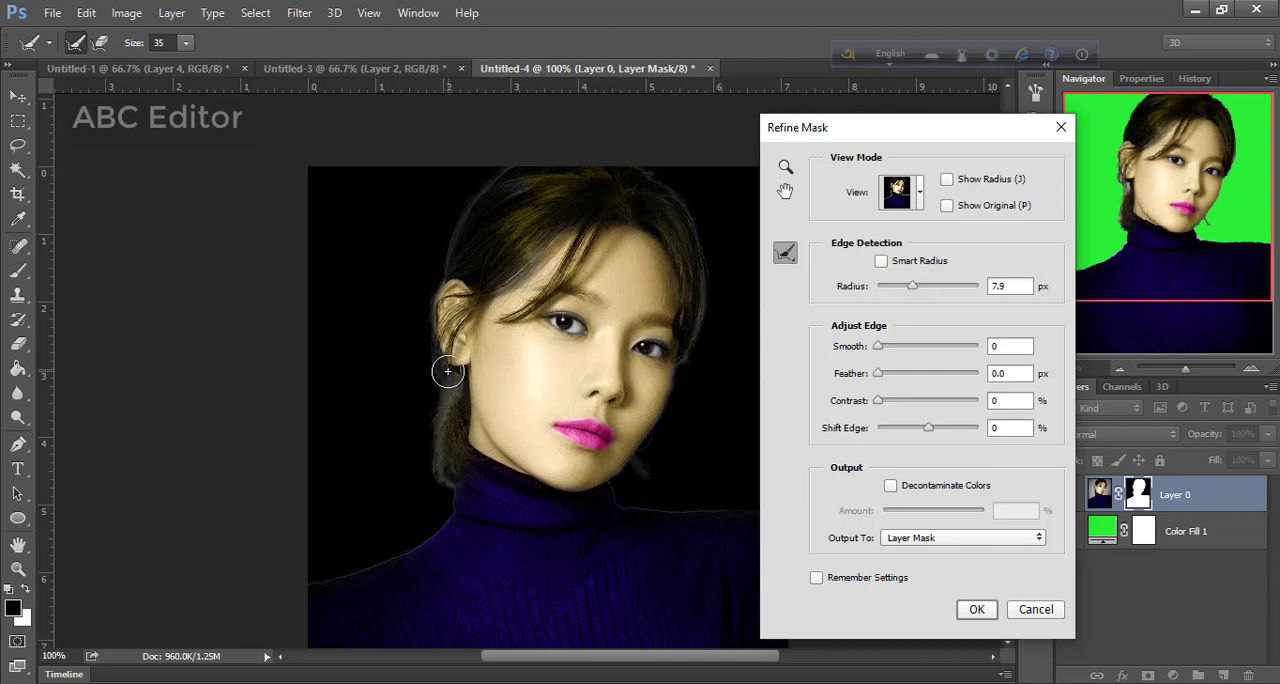
pyautogui.moveTo(440, 458); pyautogui.dragTo(446, 484)
pyautogui.moveTo(471, 197); pyautogui.dragTo(440, 263)
pyautogui.click(936, 488)
pyautogui.click(977, 609)
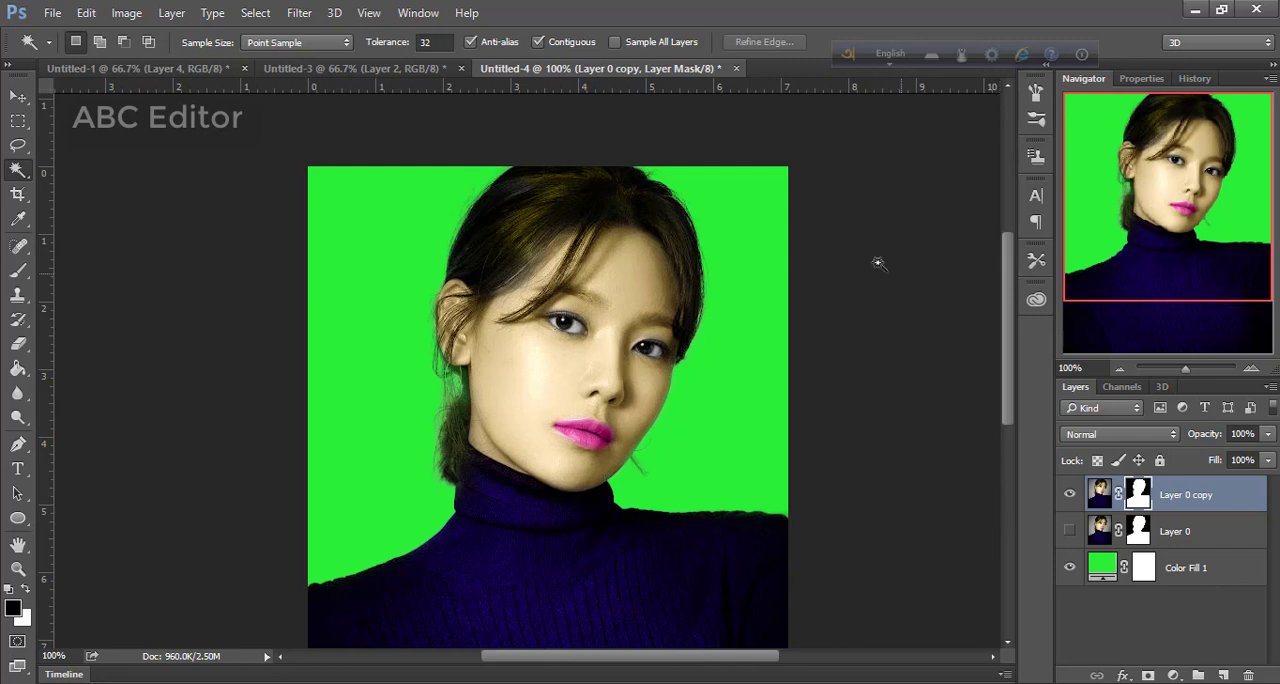
# Inspect the cutout from head to sweater against the green background, and compare it with the original black-and-white portrait in Untitled-3
pyautogui.scroll(-1, 724, 405)
pyautogui.scroll(-5, 724, 405)
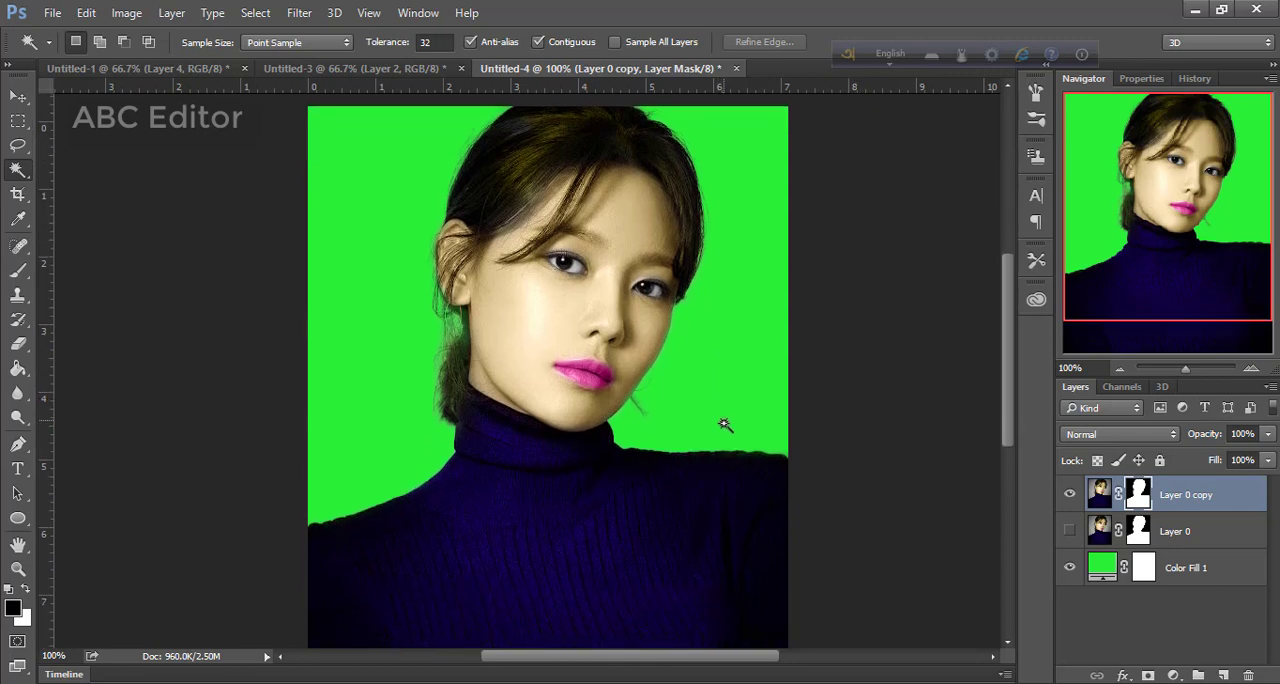
pyautogui.scroll(-2, 724, 428)
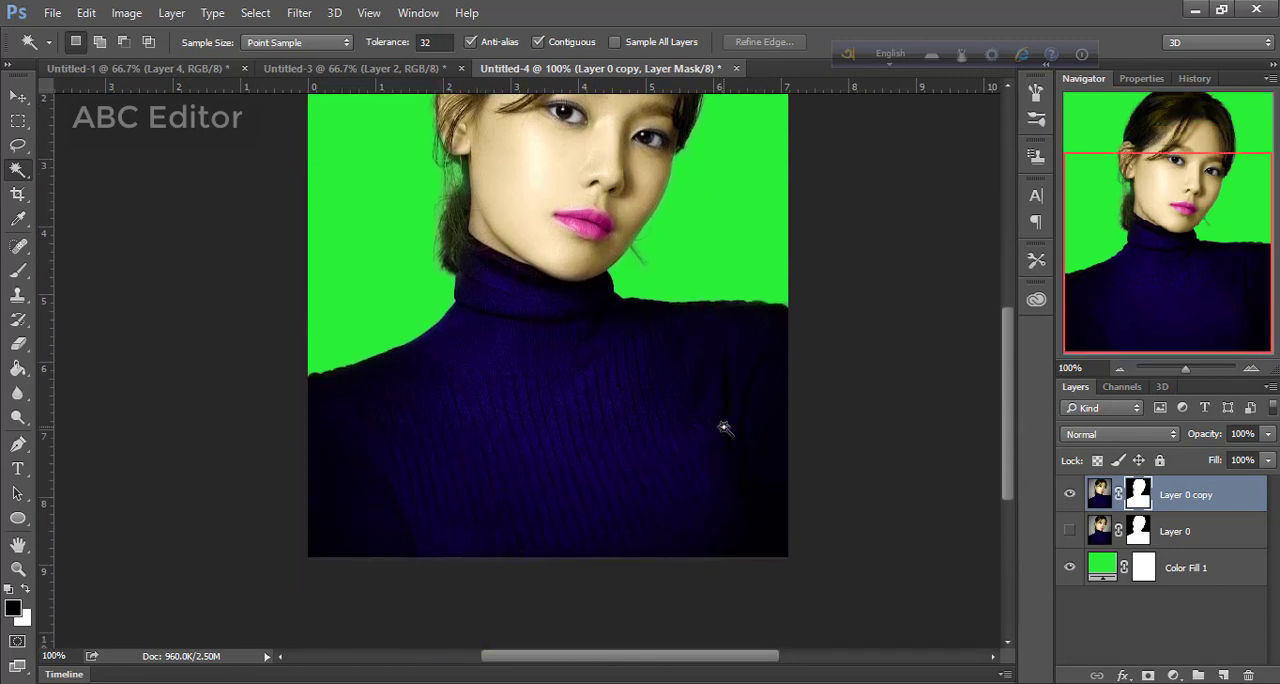
pyautogui.scroll(2, 724, 428)
pyautogui.scroll(4, 724, 428)
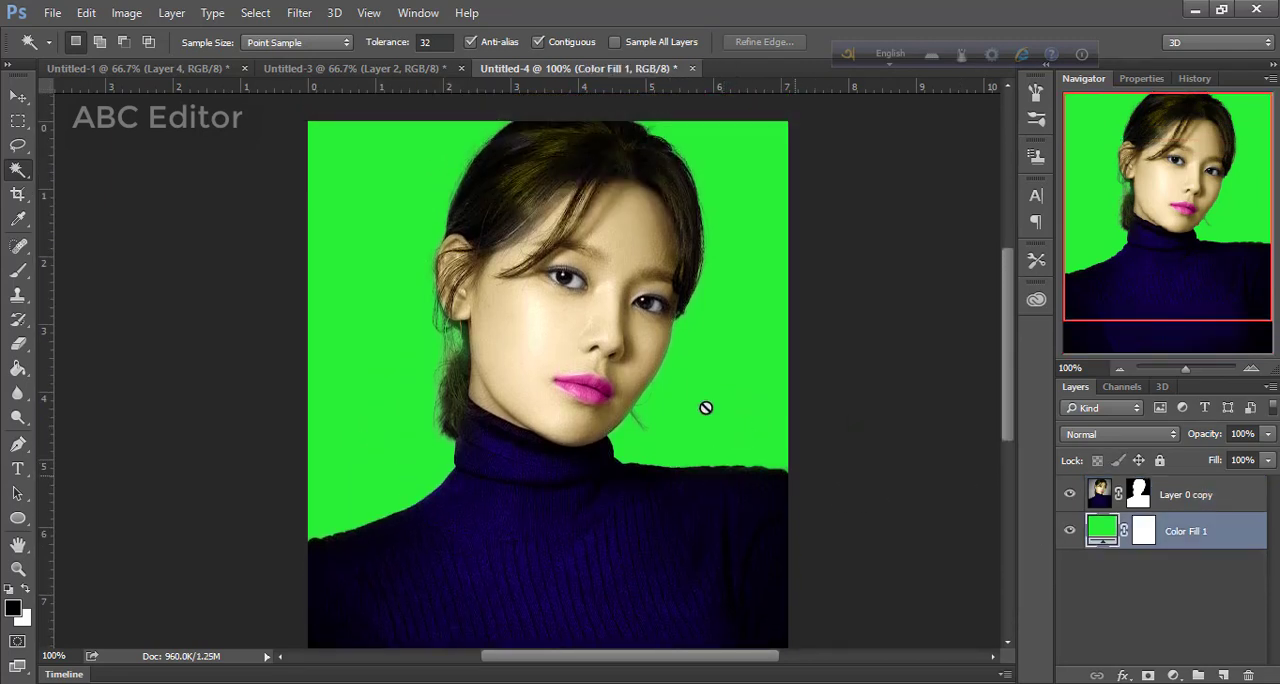
pyautogui.click(420, 70)
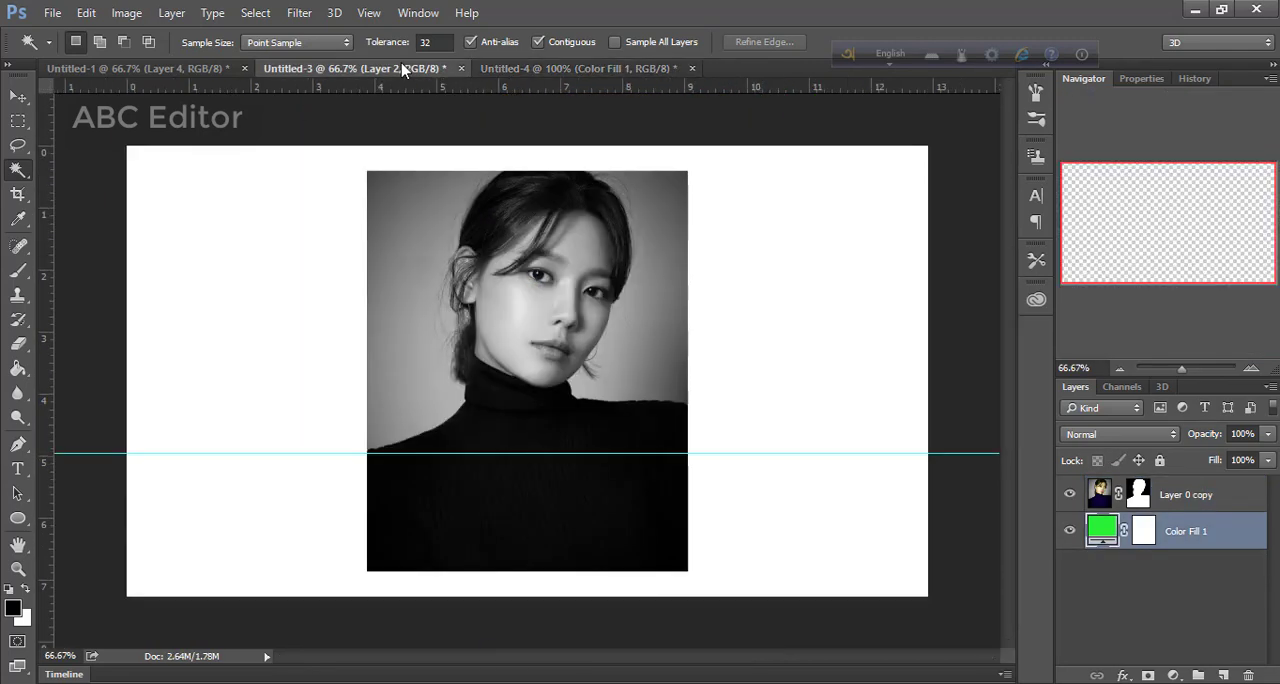
pyautogui.click(516, 70)
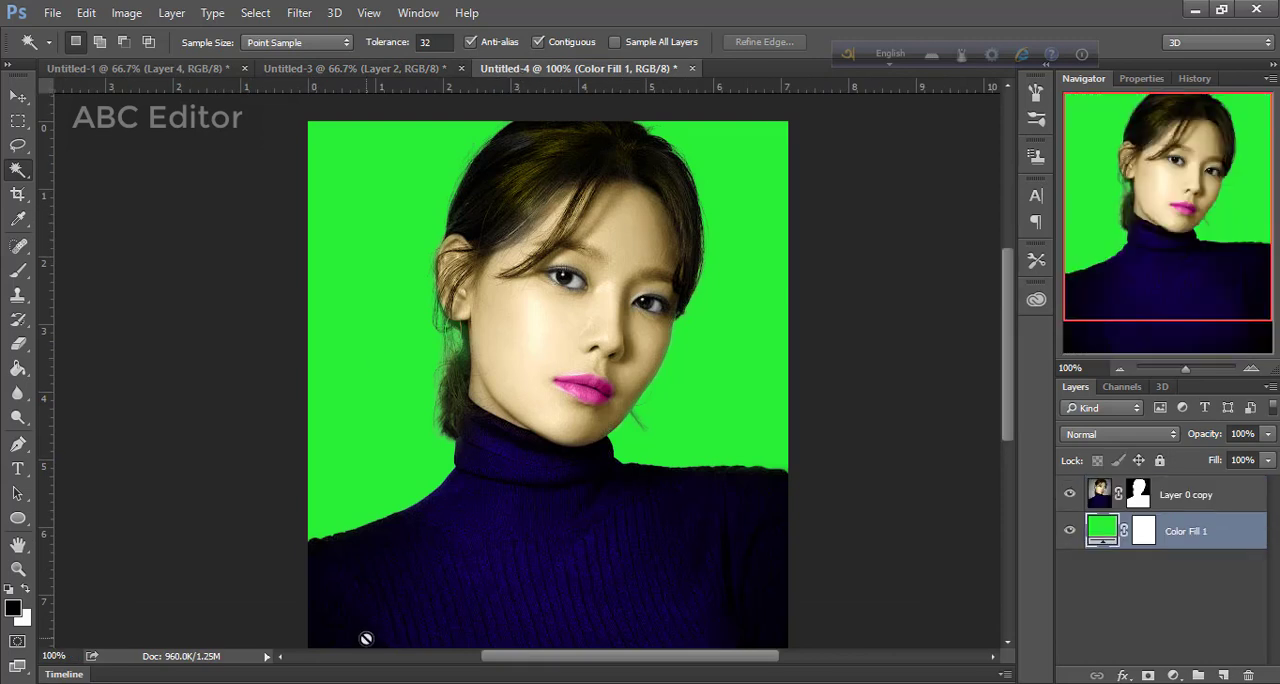
pyautogui.click(405, 70)
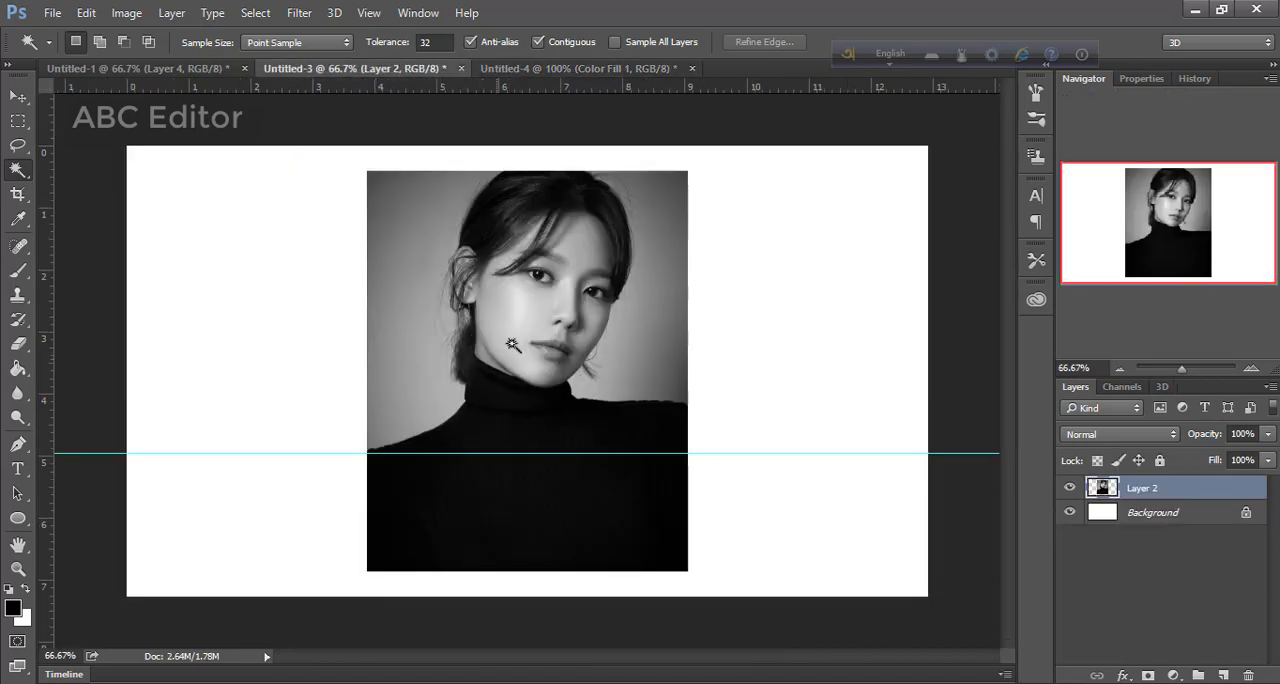
pyautogui.click(588, 69)
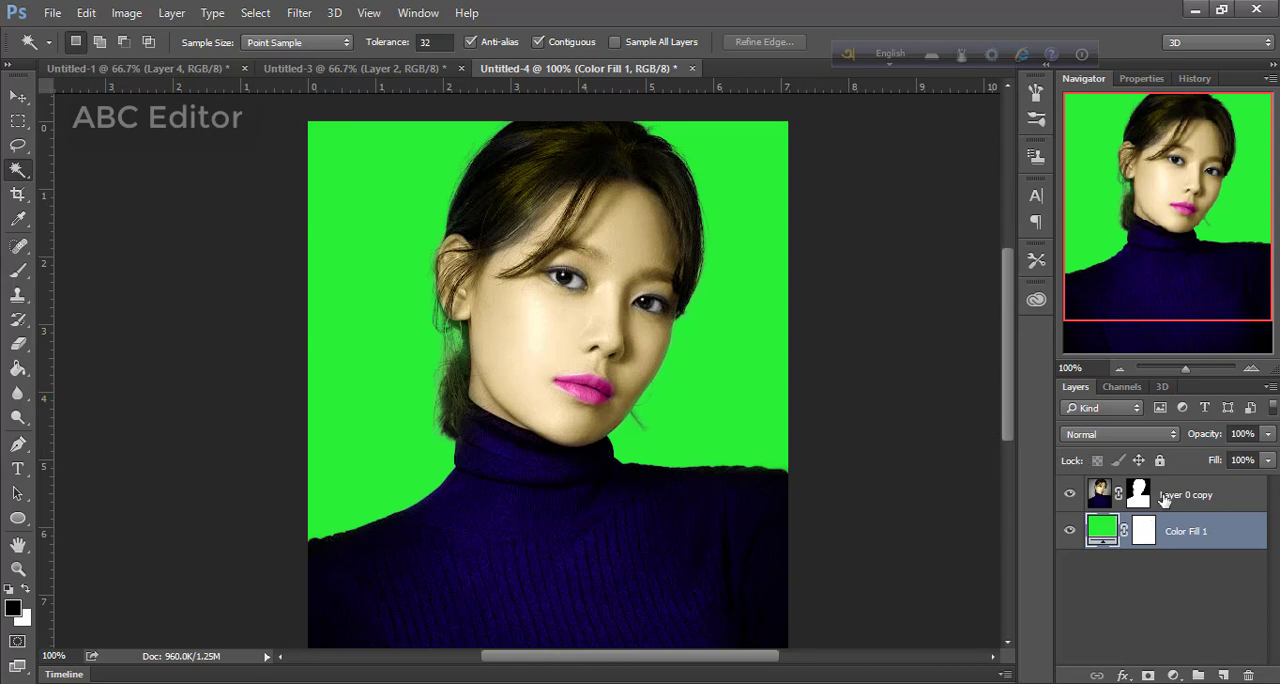
# Merge the refined portrait layer and the green fill into a single layer
pyautogui.hotkey('ctrl', 'shift', 'e')
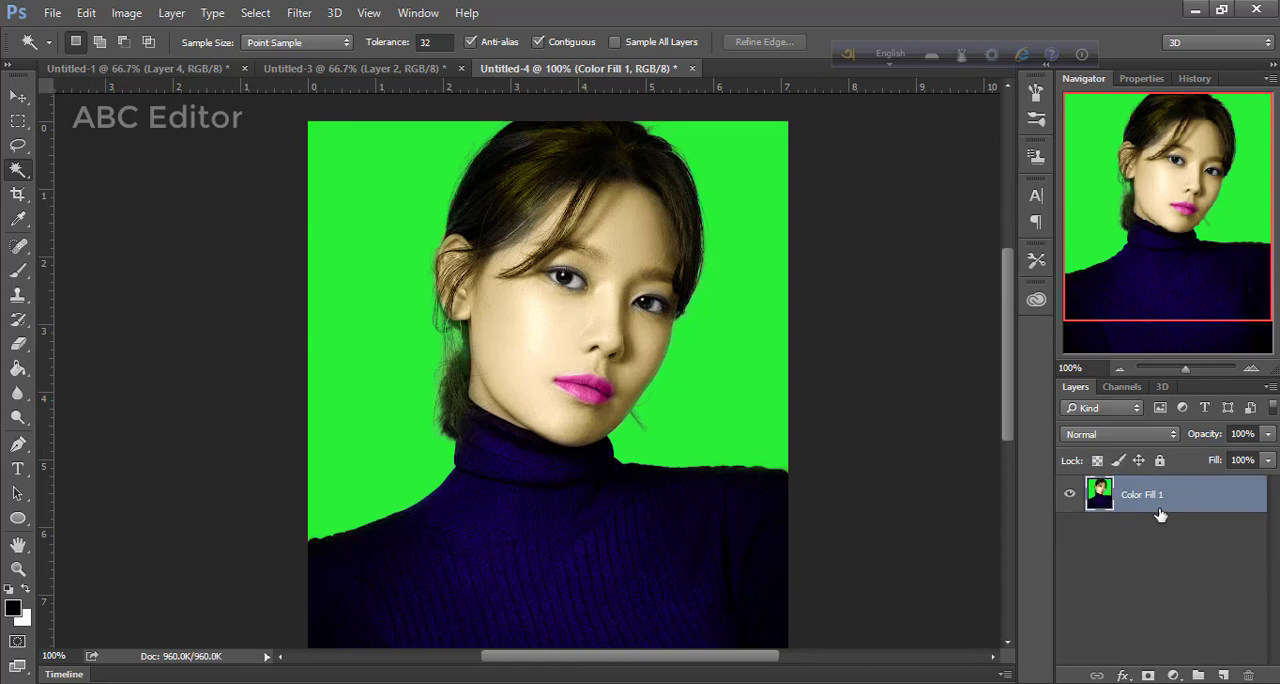